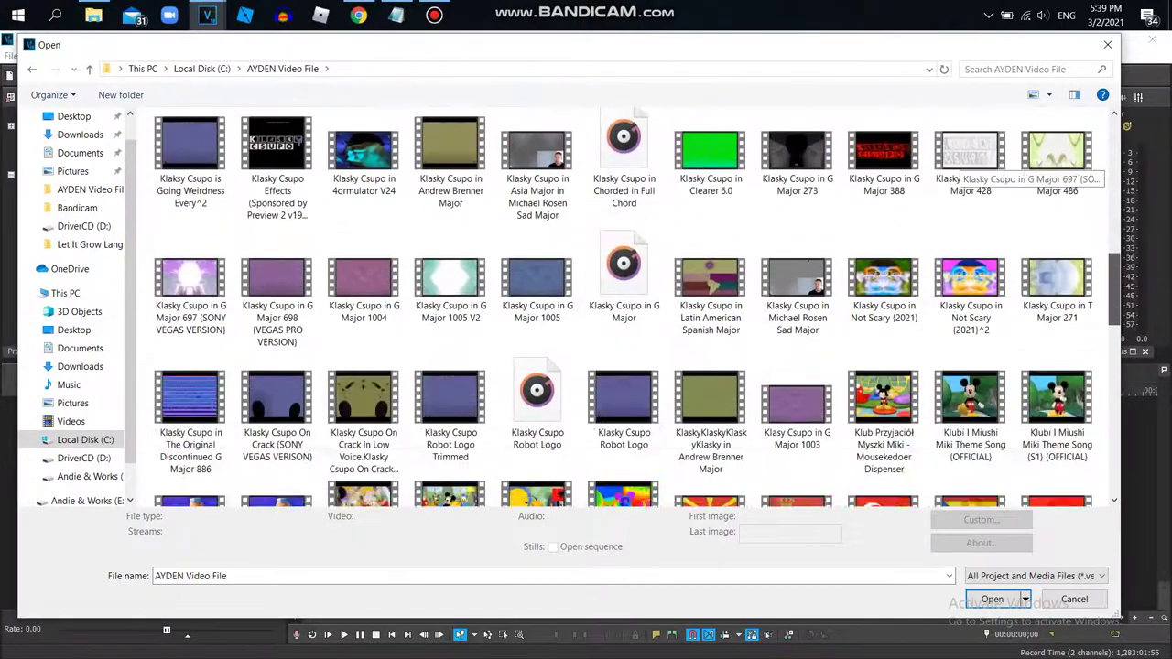
Step: Open the Klasky Csupo Robot Logo Trimmed video from the AYDEN Video File folder
scroll(1053, 165, down, 3)
double_click(449, 316)
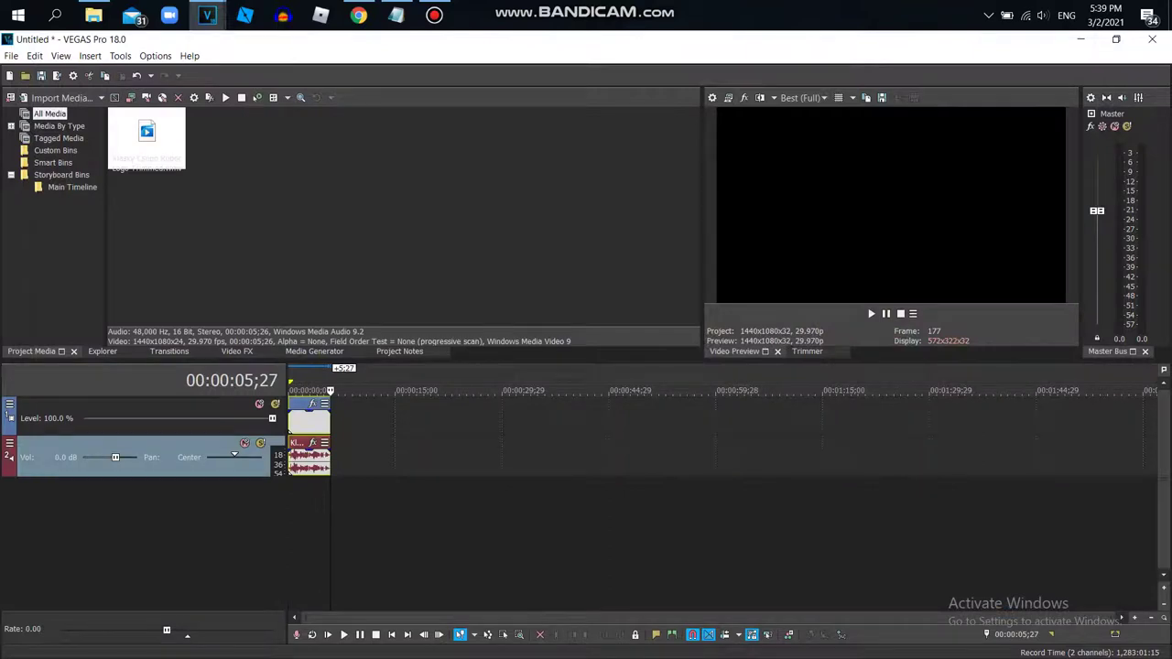
Step: Apply the TV Simulator effect with the Reset to None preset to the Klasky Csupo Robot Logo Trimmed clip
click(312, 458)
click(238, 351)
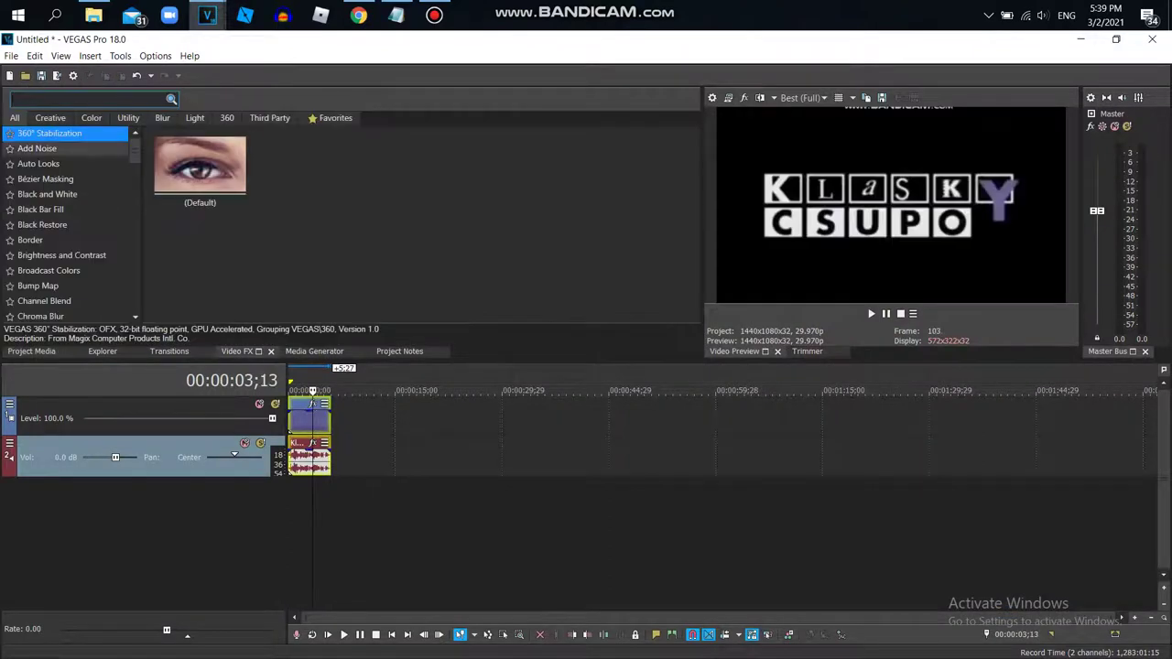
drag(135, 150, 134, 298)
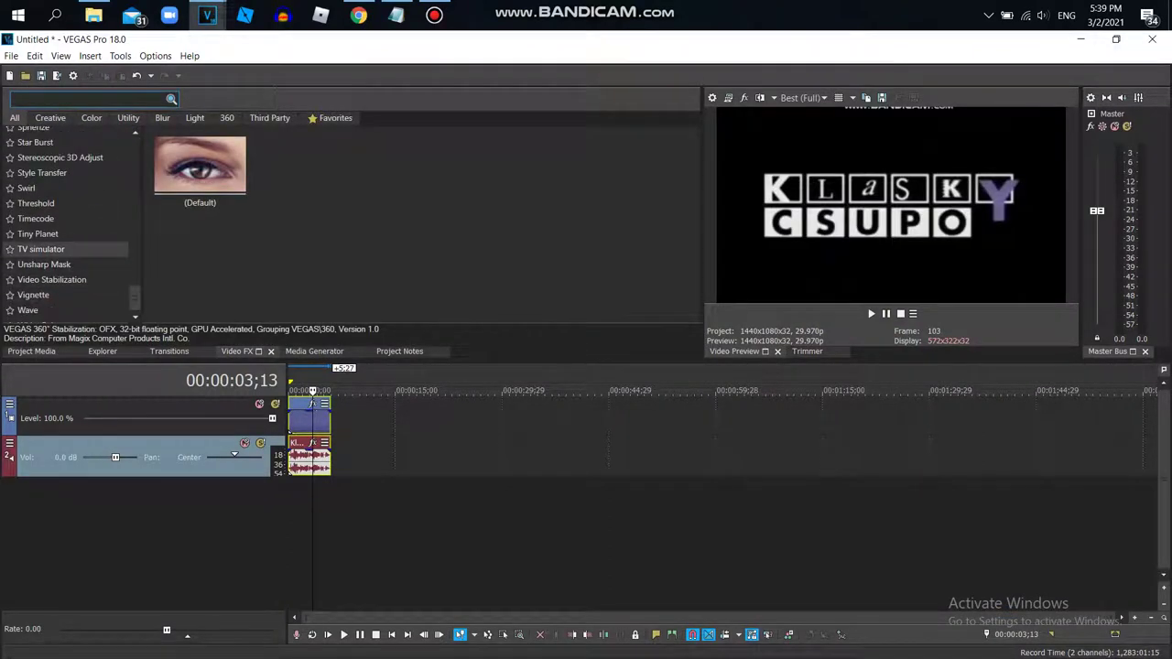
click(41, 249)
scroll(440, 449, up, 5)
click(1135, 617)
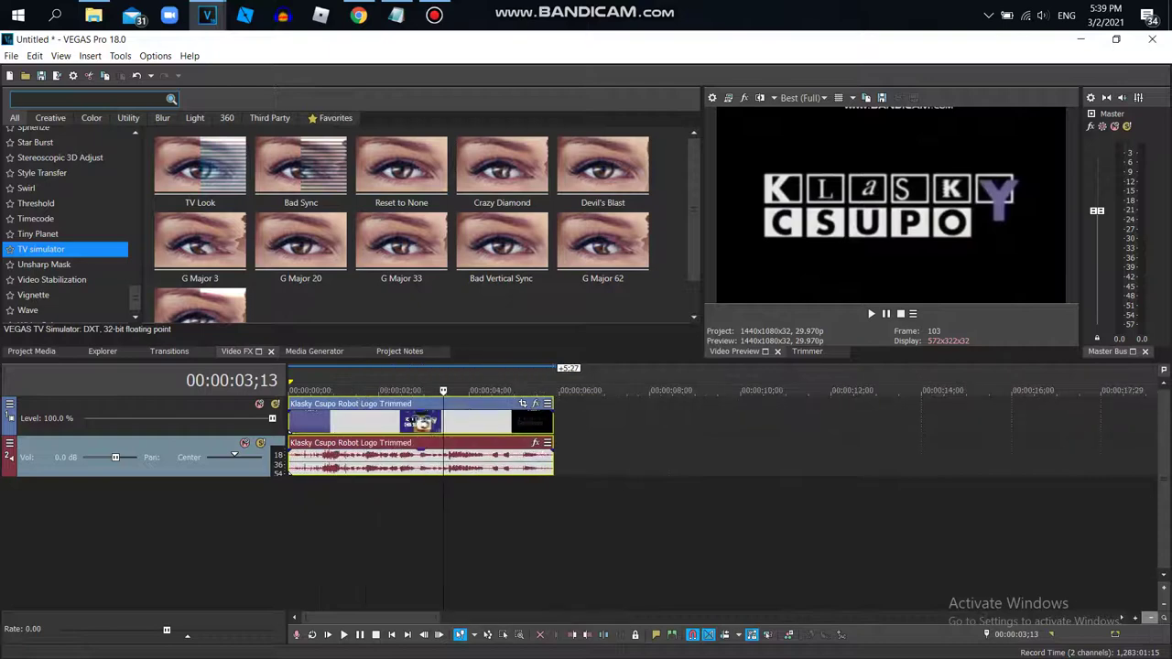
click(401, 171)
drag(401, 170, 488, 423)
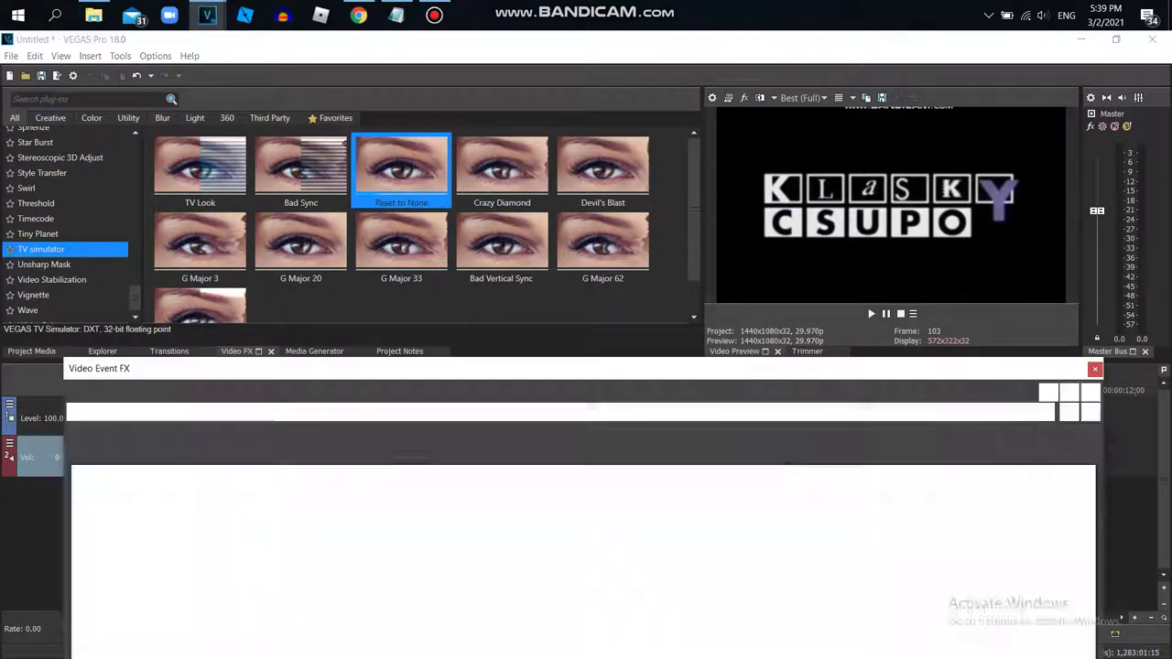
Step: Animate TV Simulator by setting Vertical sync to its minimum at 00:00:05;26, with the effect window resized to show the keyframes
drag(513, 369, 482, 50)
drag(35, 51, 77, 108)
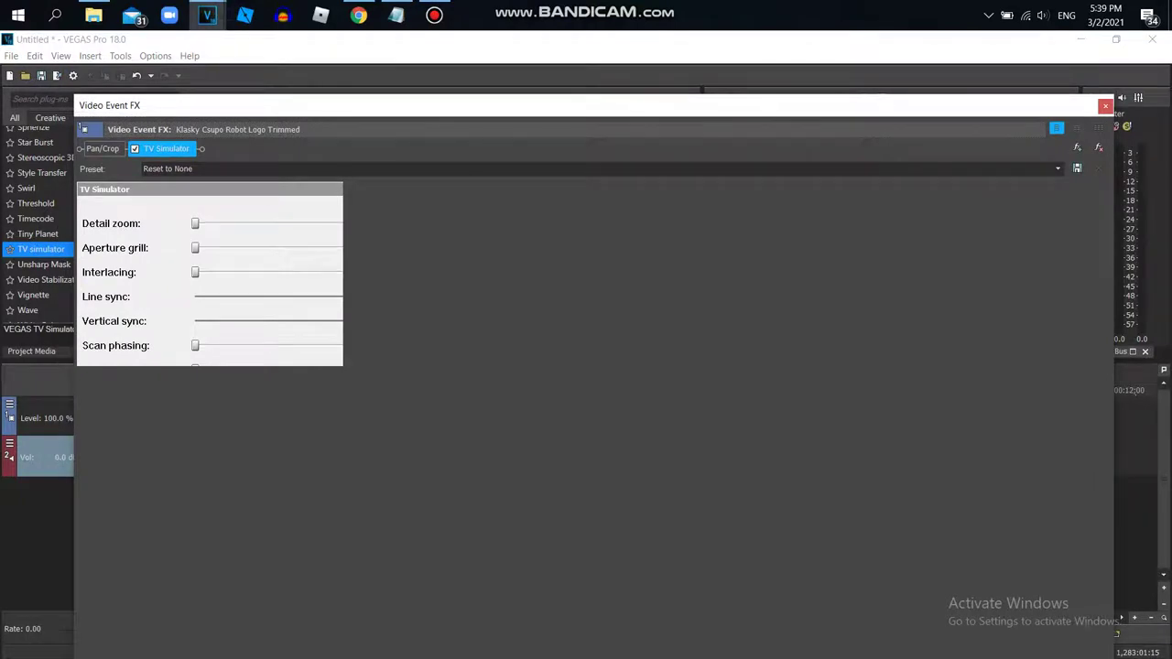
drag(1114, 95, 631, 146)
drag(77, 159, 103, 23)
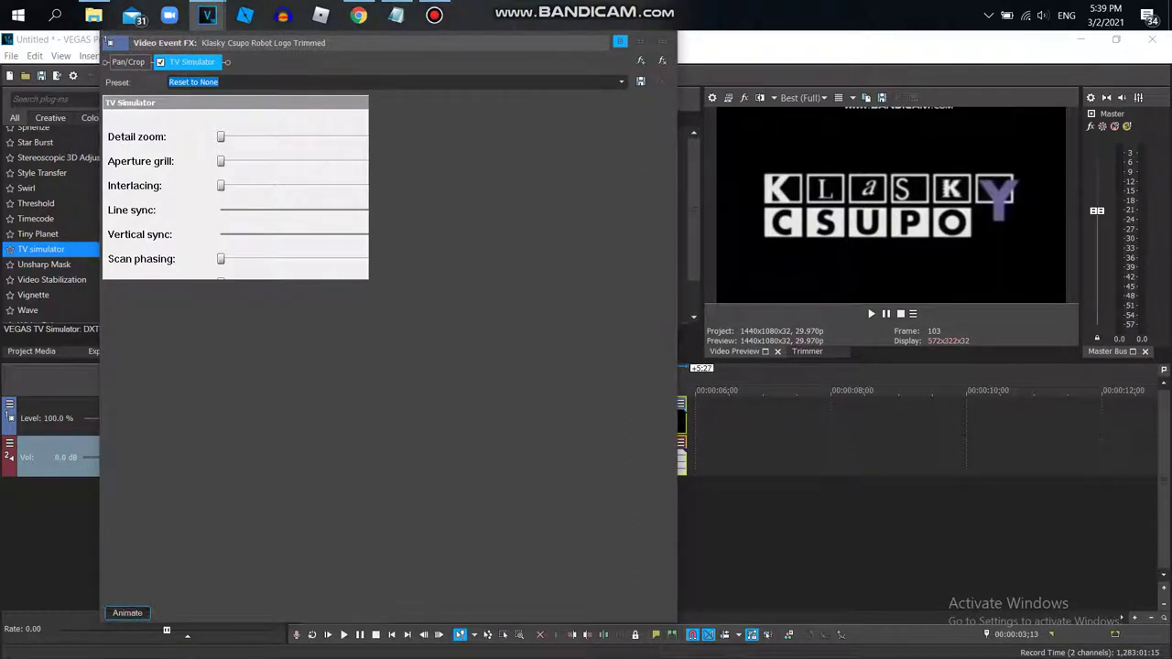
click(127, 613)
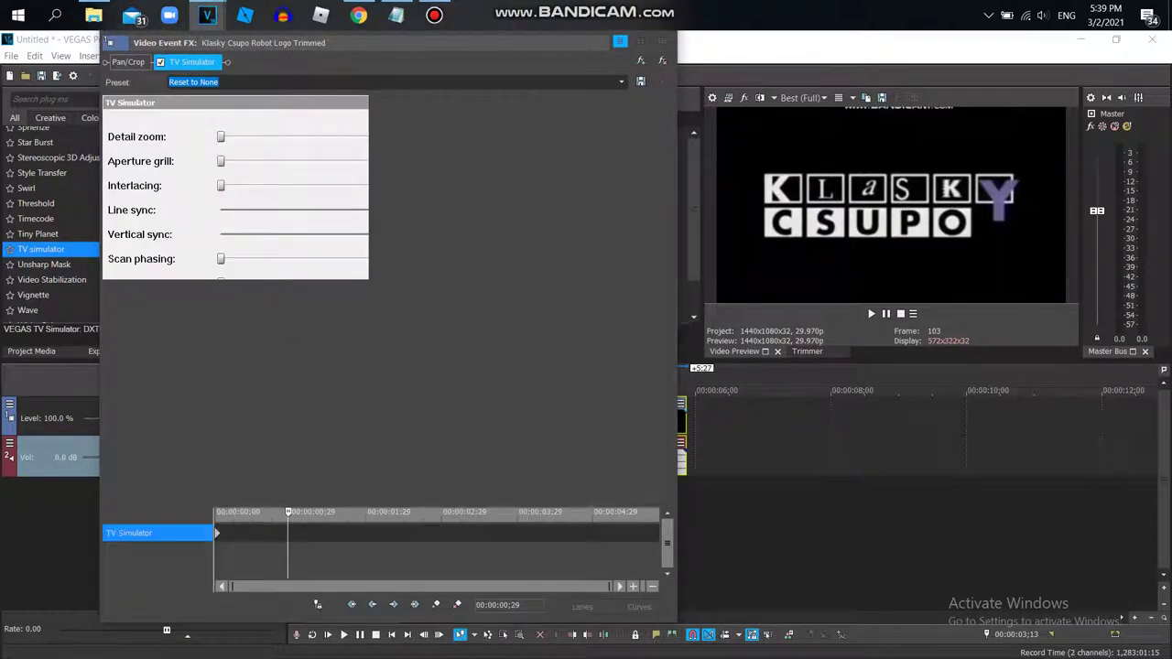
drag(290, 549, 660, 550)
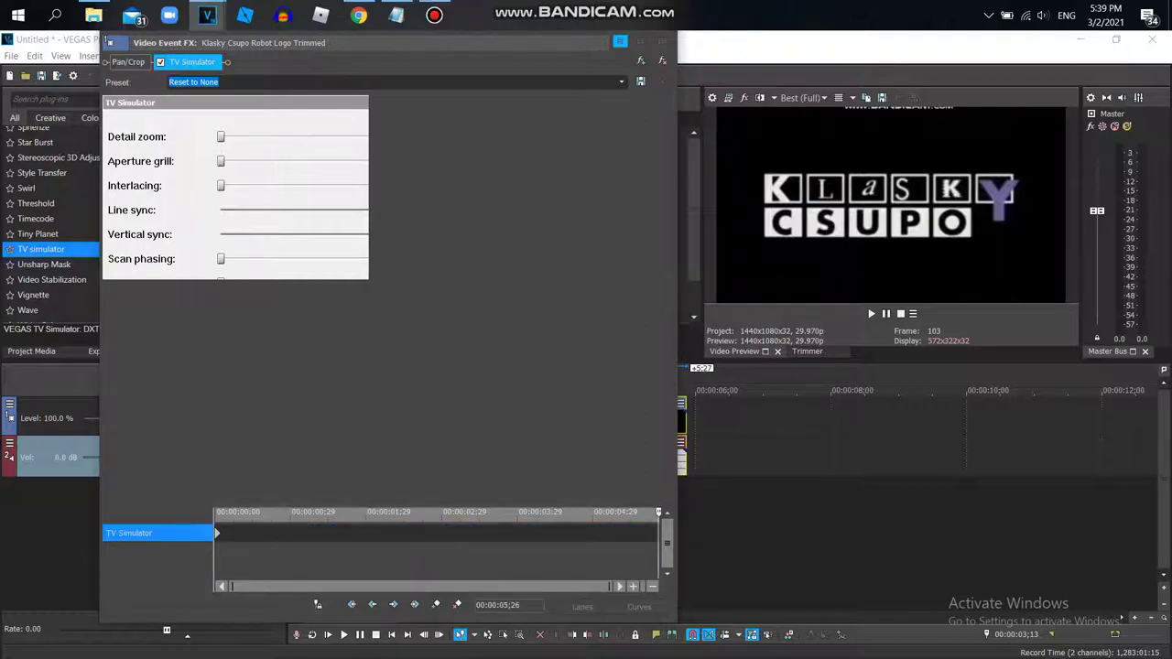
drag(404, 234, 220, 235)
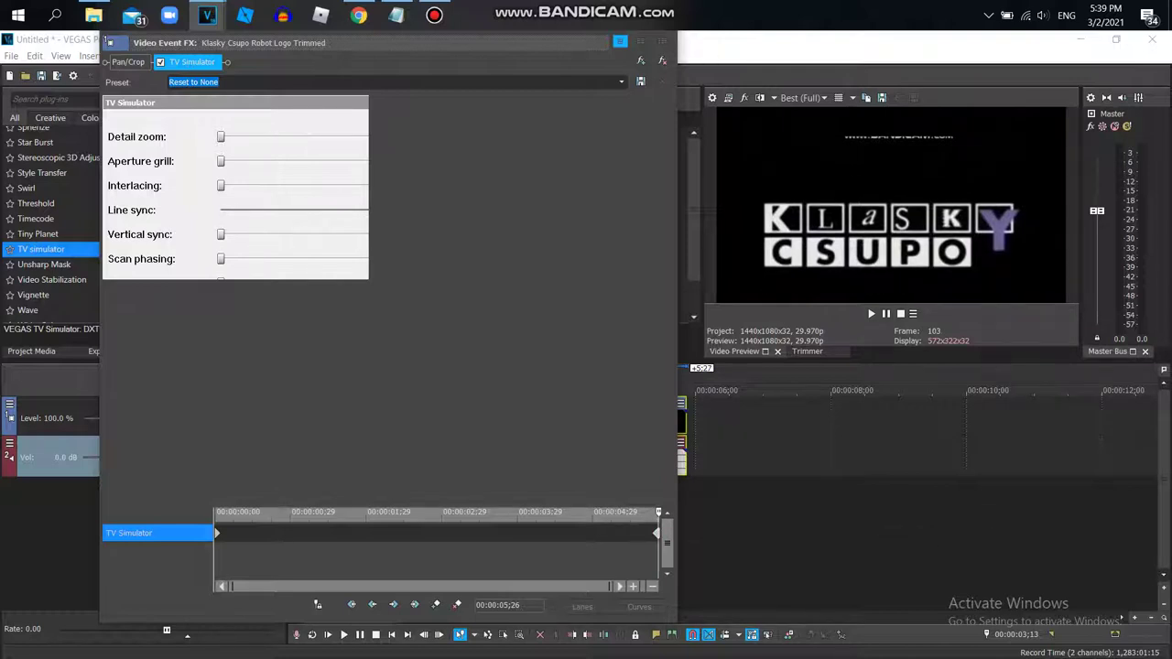
Step: Unlock and temporarily relocate the taskbar to reposition the Video Event FX window, and restore and lock the taskbar
right_click(478, 18)
click(478, 17)
mouse_move(478, 30)
mouse_down()
mouse_move(478, 61)
mouse_move(478, 30)
mouse_up()
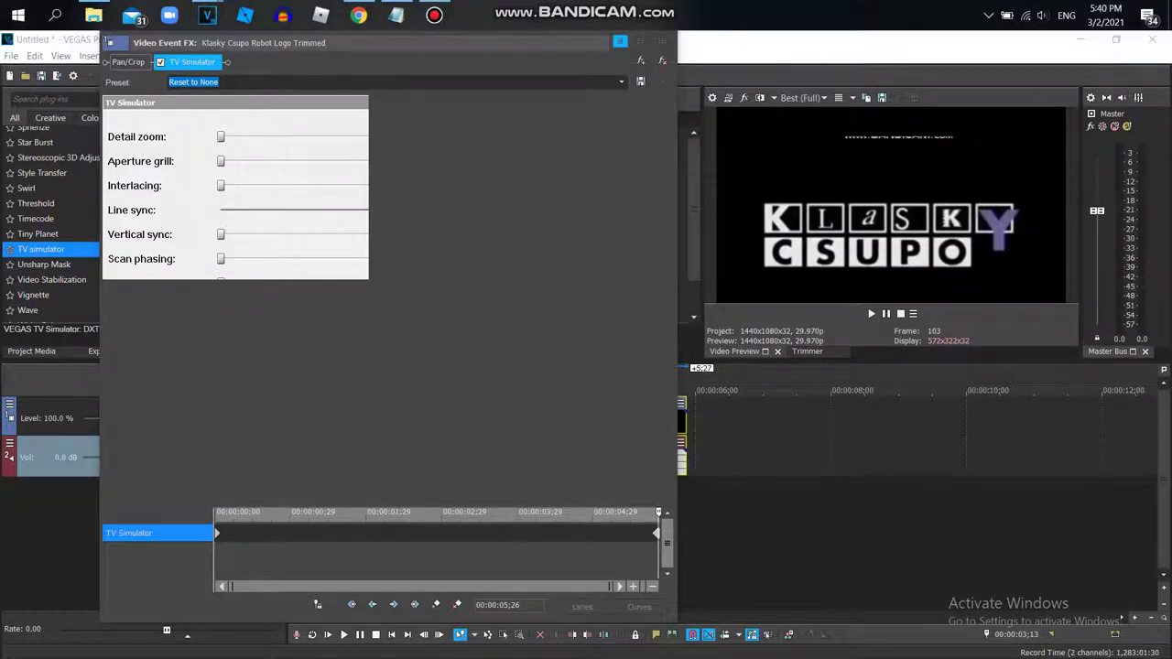
right_click(518, 17)
click(577, 340)
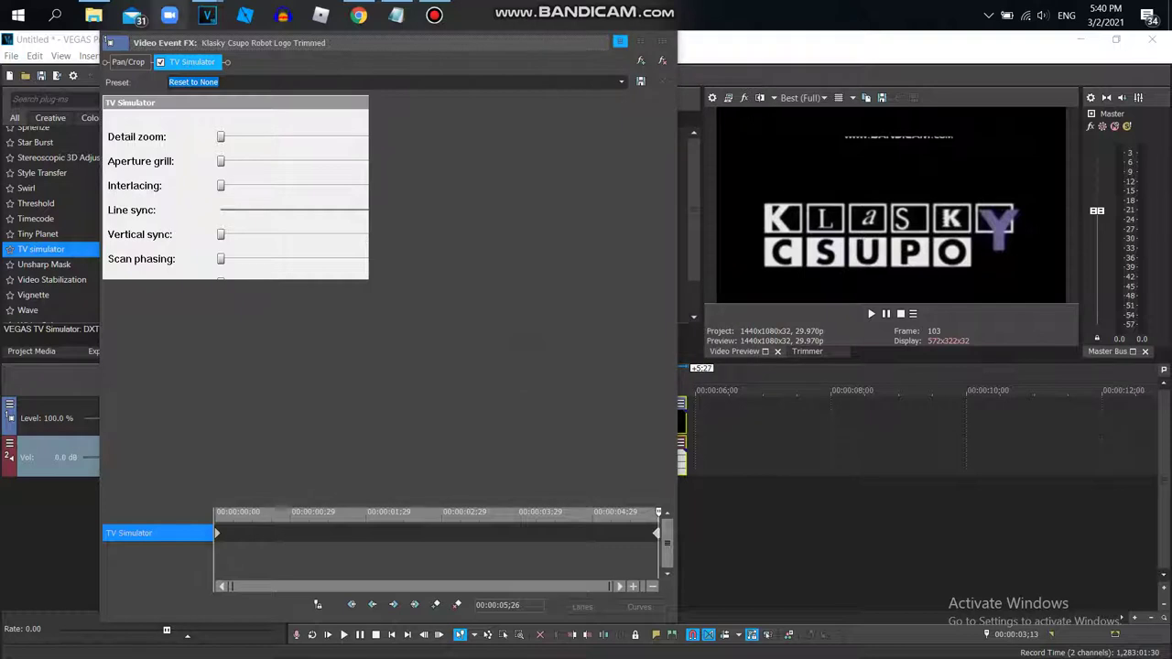
right_click(528, 11)
click(590, 322)
drag(568, 30, 24, 275)
drag(275, 18, 292, 75)
drag(24, 467, 586, 14)
right_click(598, 15)
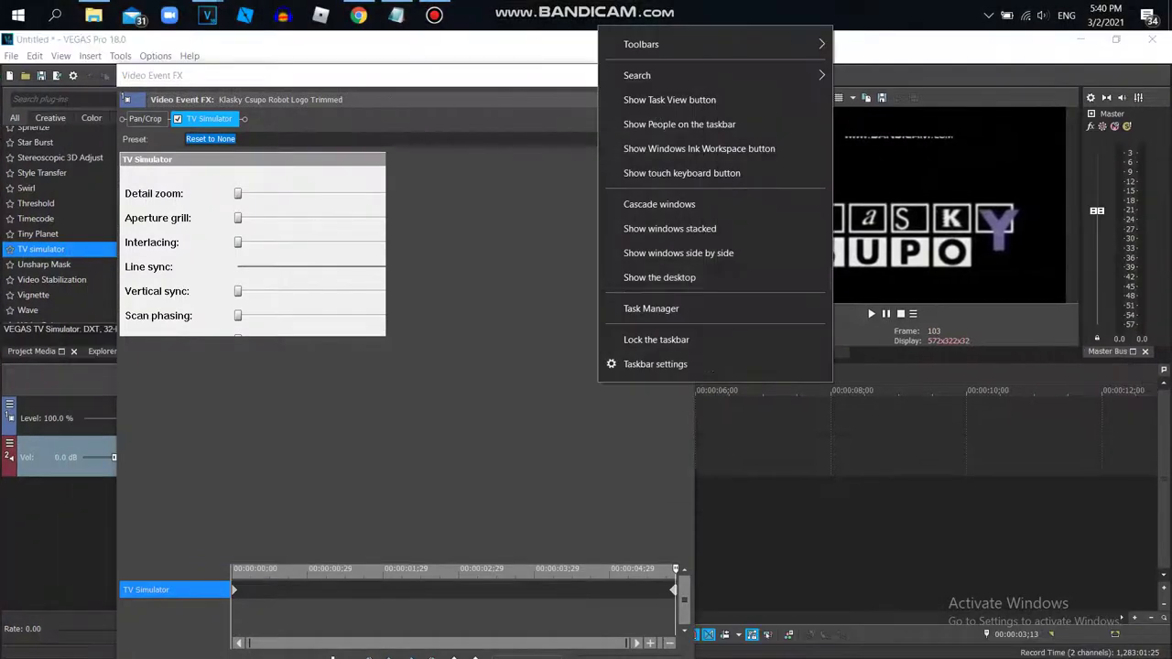
click(656, 340)
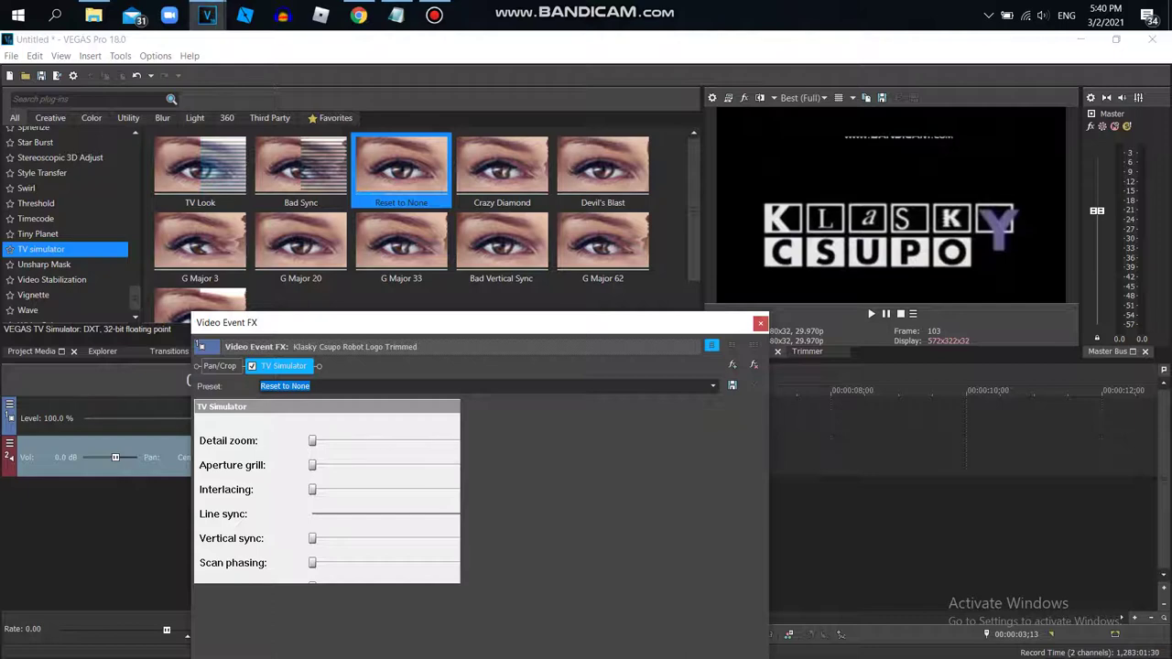
Step: Add the Picture in Picture effect with the (Default) preset ahead of TV Simulator in the clip's effect chain
scroll(68, 225, up, 5)
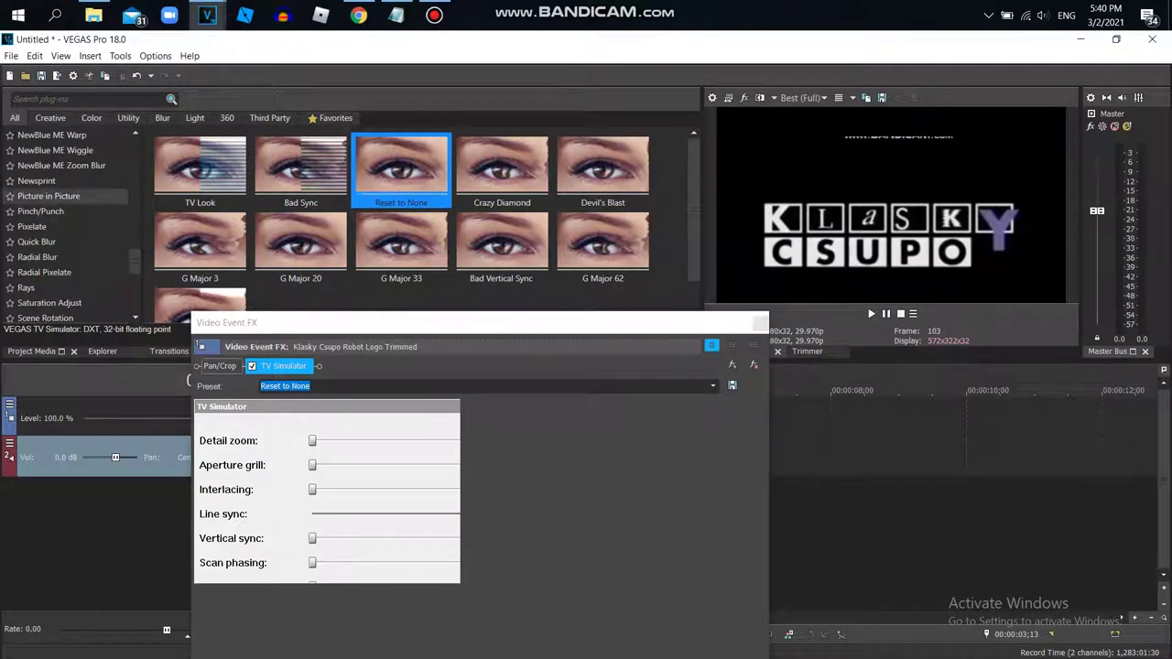
click(48, 196)
drag(302, 322, 334, 390)
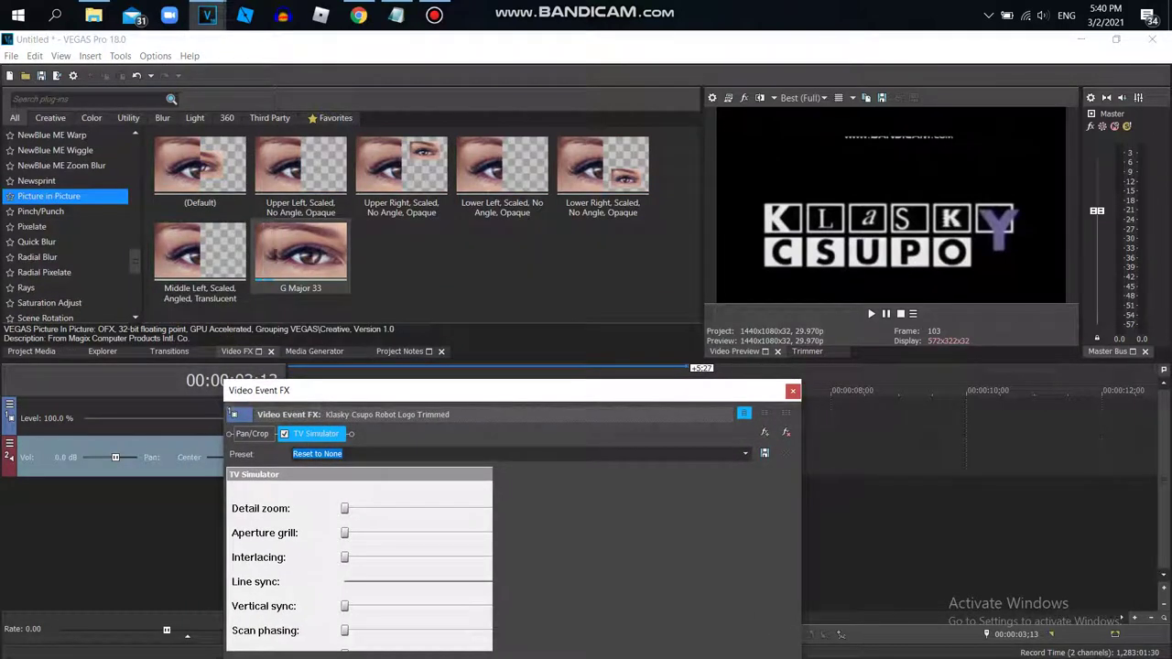
click(200, 170)
drag(200, 170, 343, 437)
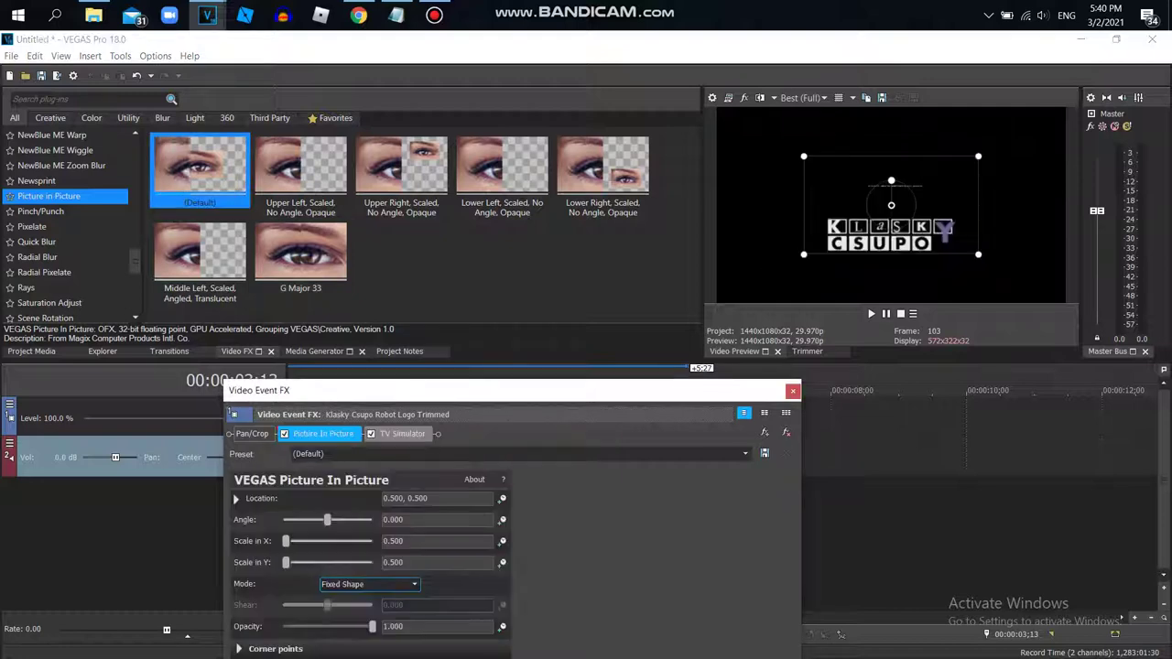
Step: Disable the TV Simulator effect and place the playhead at 00:00:02;13
click(371, 434)
drag(371, 391, 402, 458)
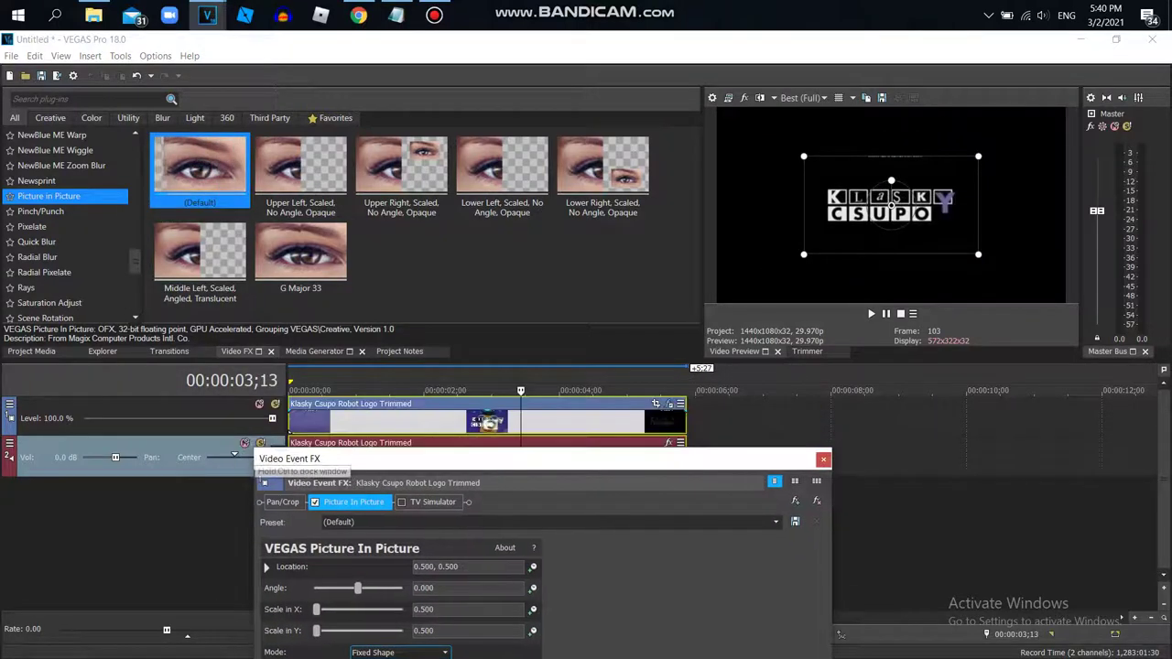
click(453, 421)
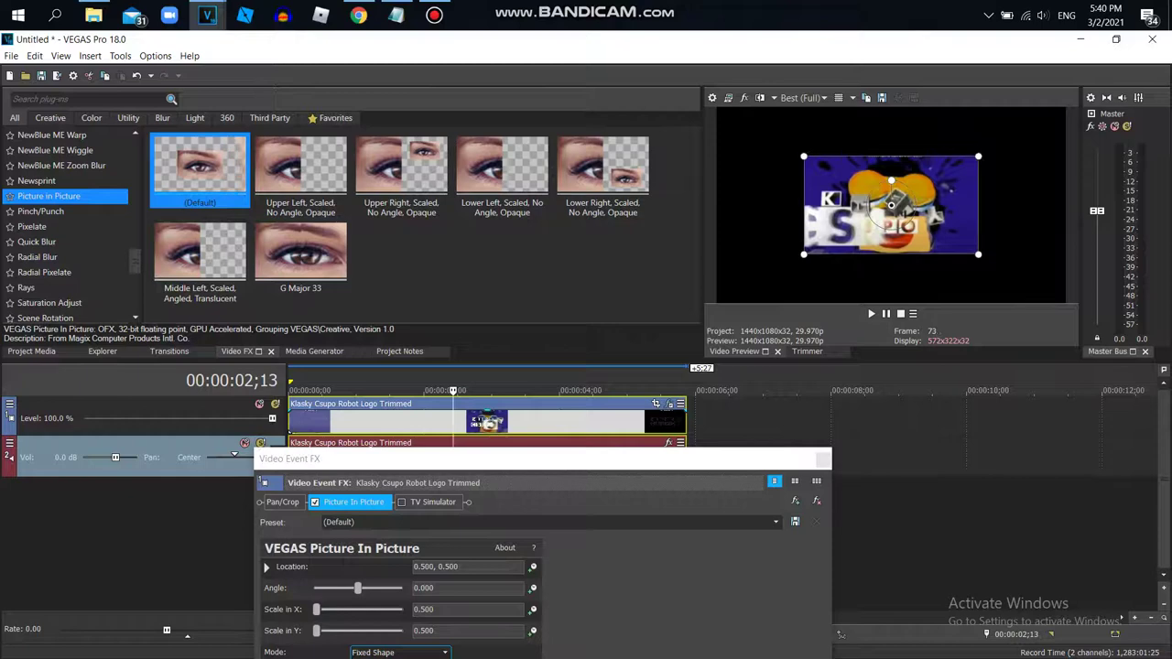
Step: Rotate the Picture in Picture effect to an angle of -90
drag(891, 180, 867, 204)
click(448, 588)
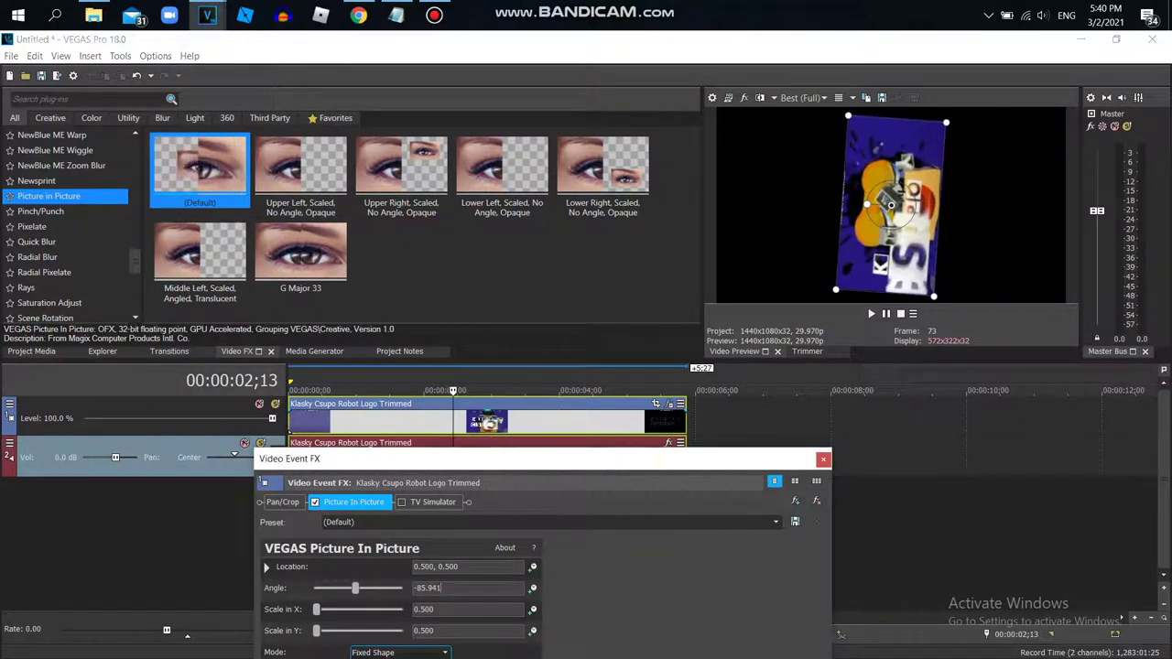
key(Return)
key(Tab)
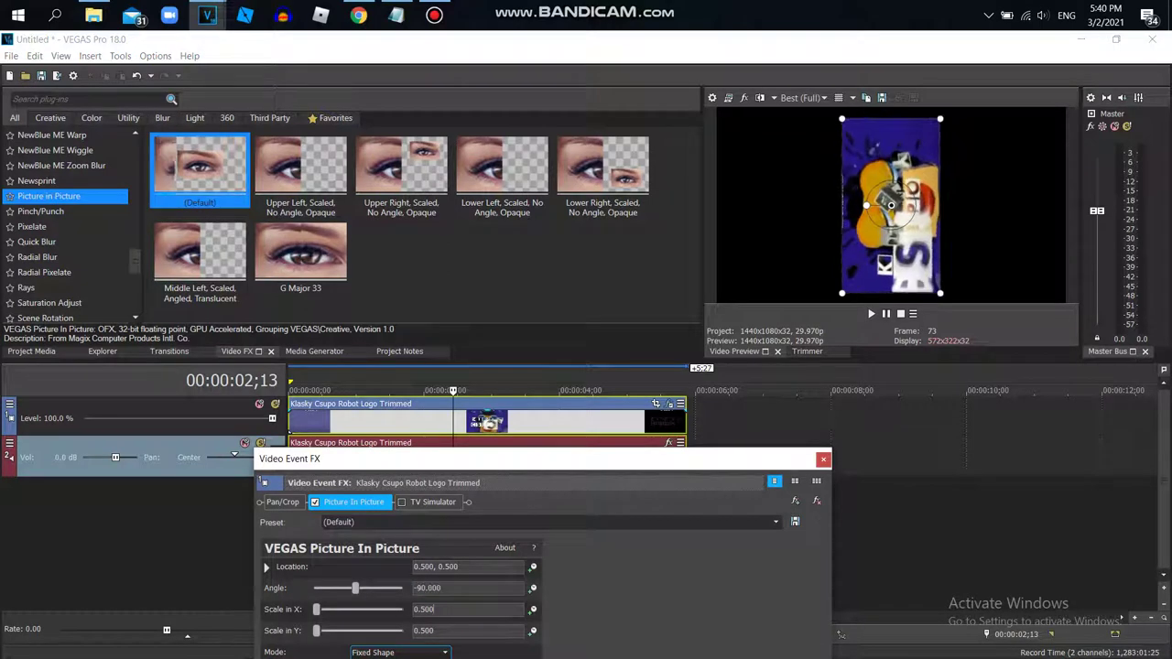
Step: Fit the rotated picture to the frame height by setting its X and Y scale to 0.560
drag(940, 118, 946, 108)
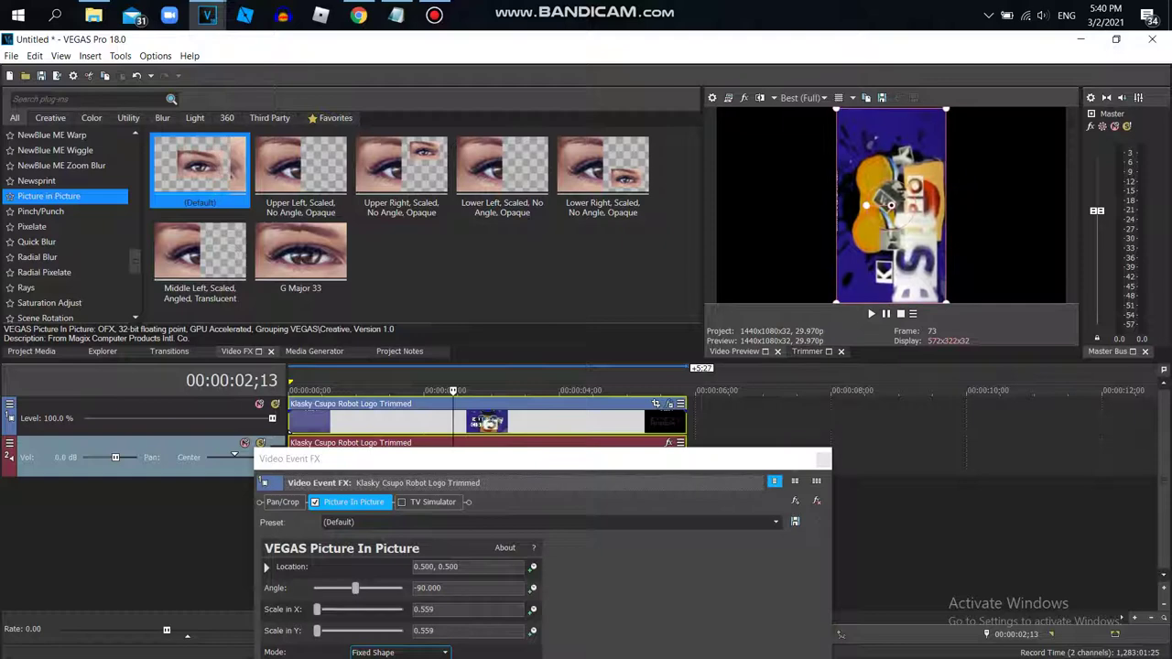
drag(436, 609, 428, 610)
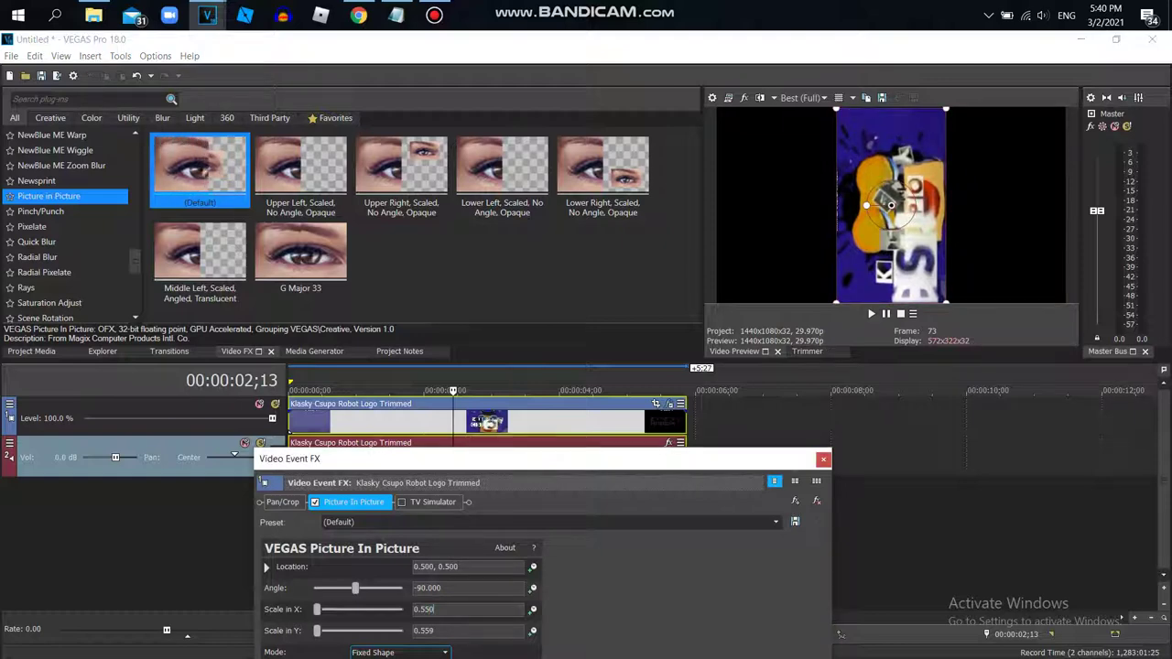
text(0.550)
click(426, 588)
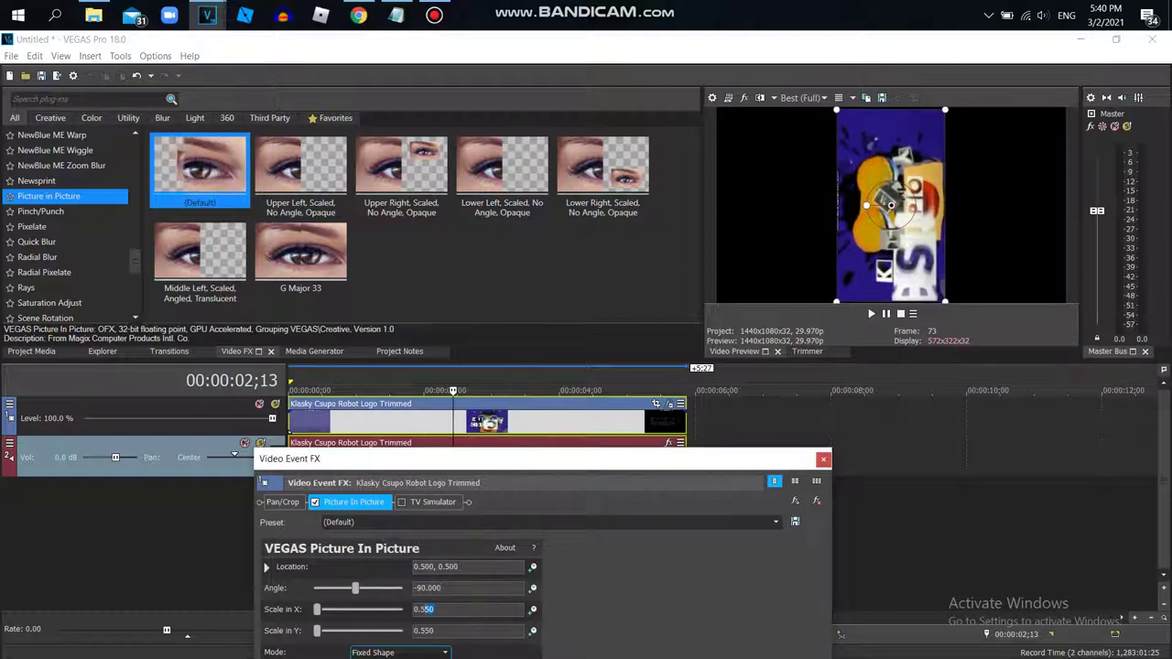
click(447, 588)
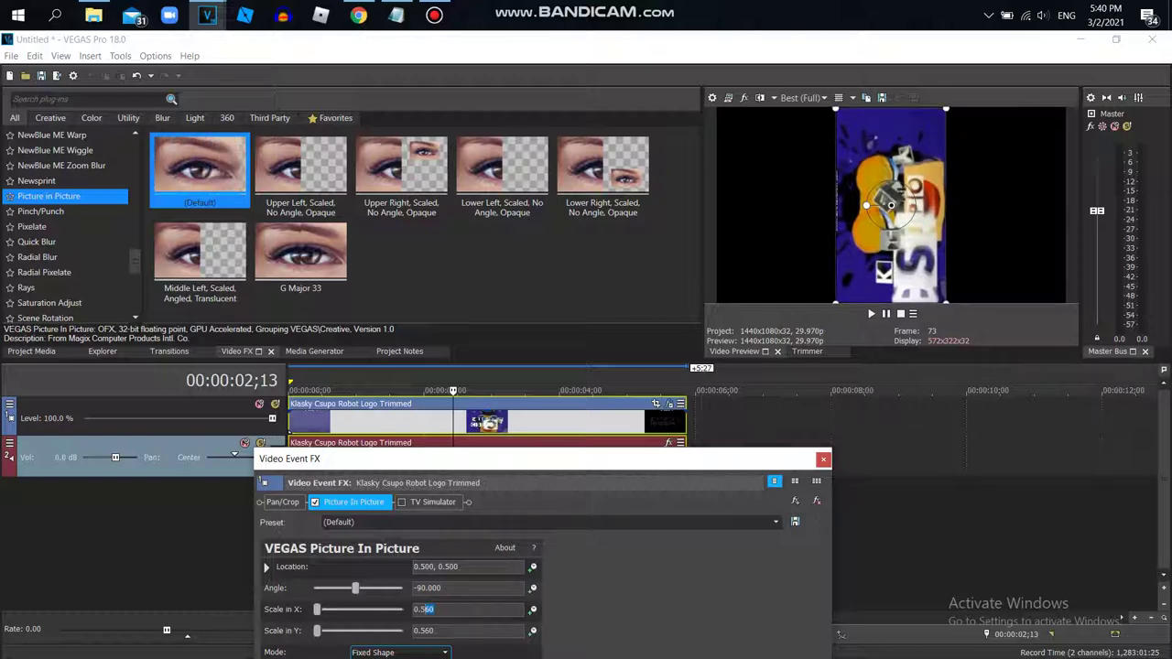
click(447, 588)
Step: Add a second default Picture in Picture effect after TV Simulator and set its angle to 90
click(315, 352)
drag(200, 170, 465, 502)
drag(892, 180, 916, 204)
double_click(429, 589)
text(90)
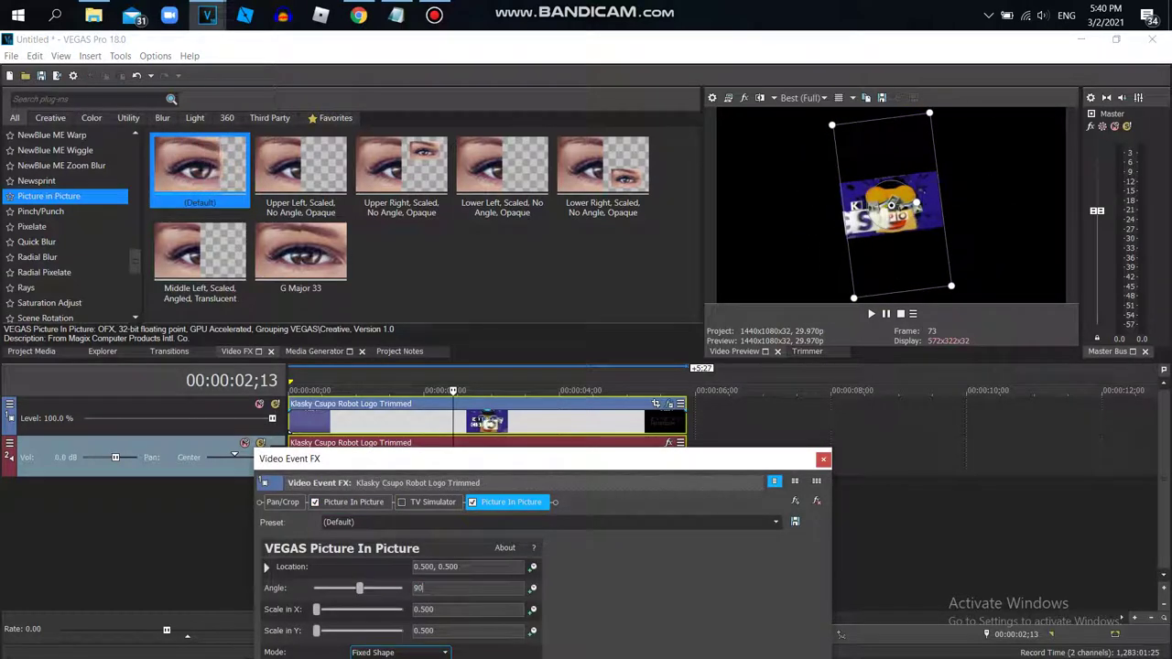
key(Tab)
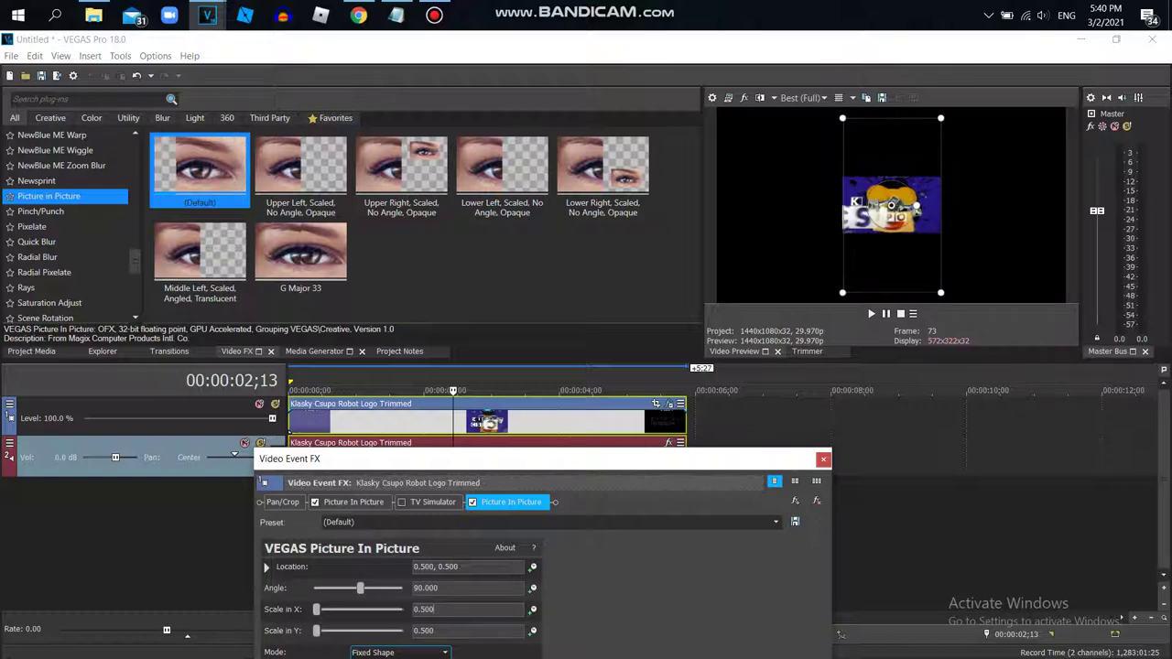
Step: Scale the second Picture in Picture to 1.775 in X and Y and re-enable TV Simulator
drag(941, 293, 1067, 516)
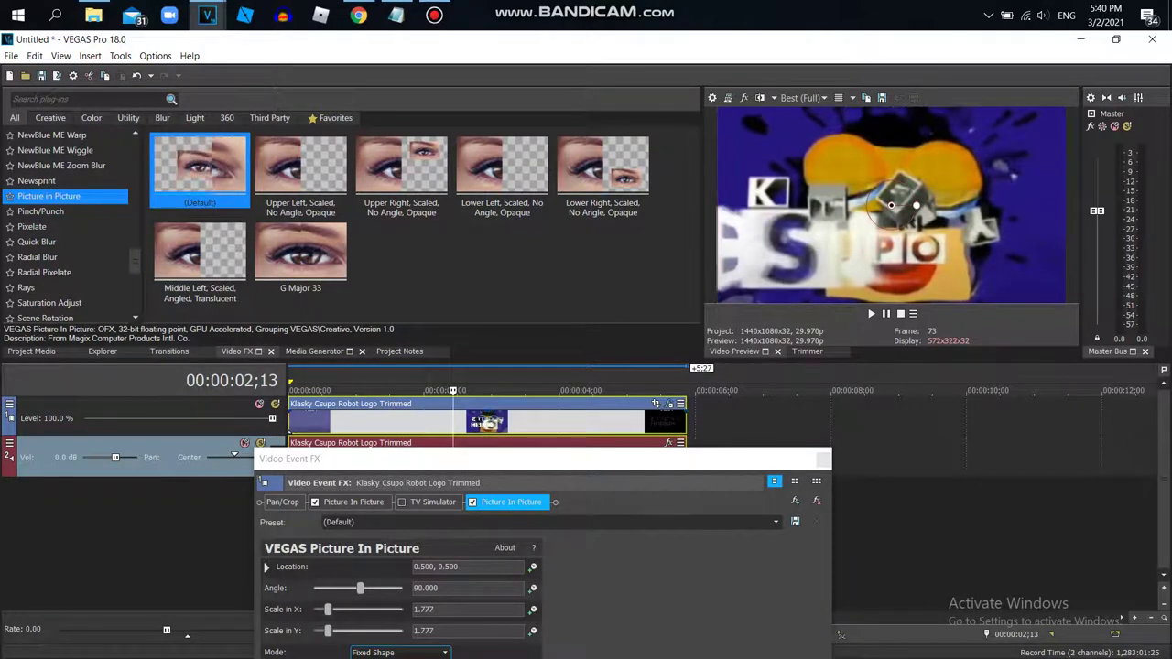
click(435, 610)
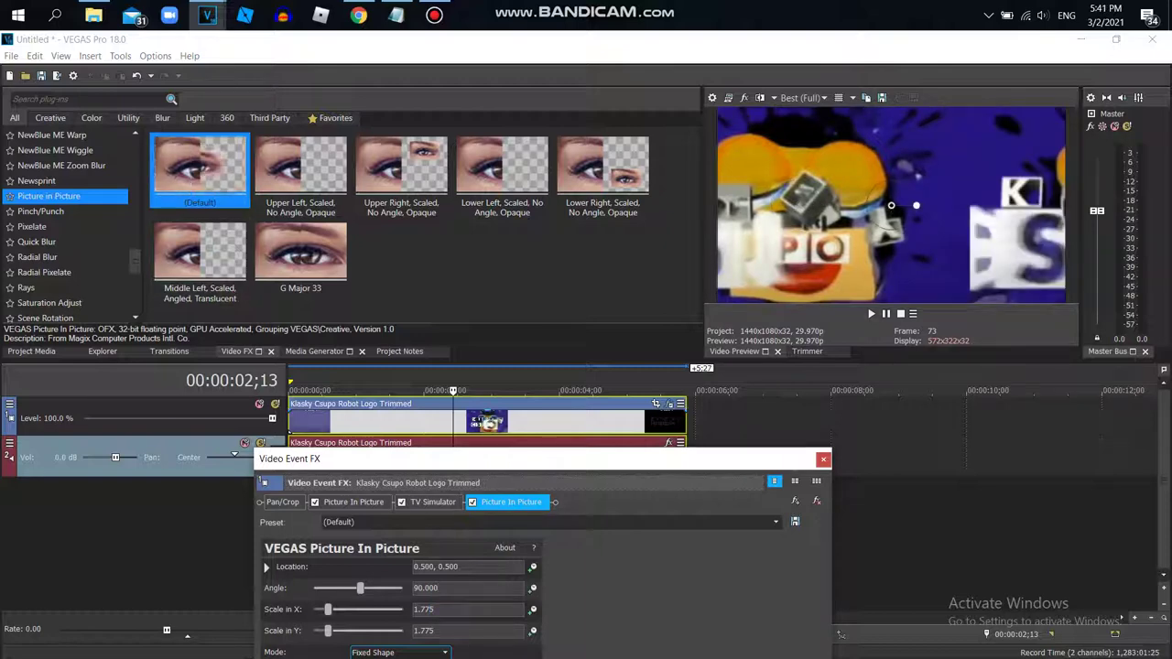
Step: Add the default Black and White effect to the clip's effect chain after the second Picture in Picture
drag(134, 262, 135, 241)
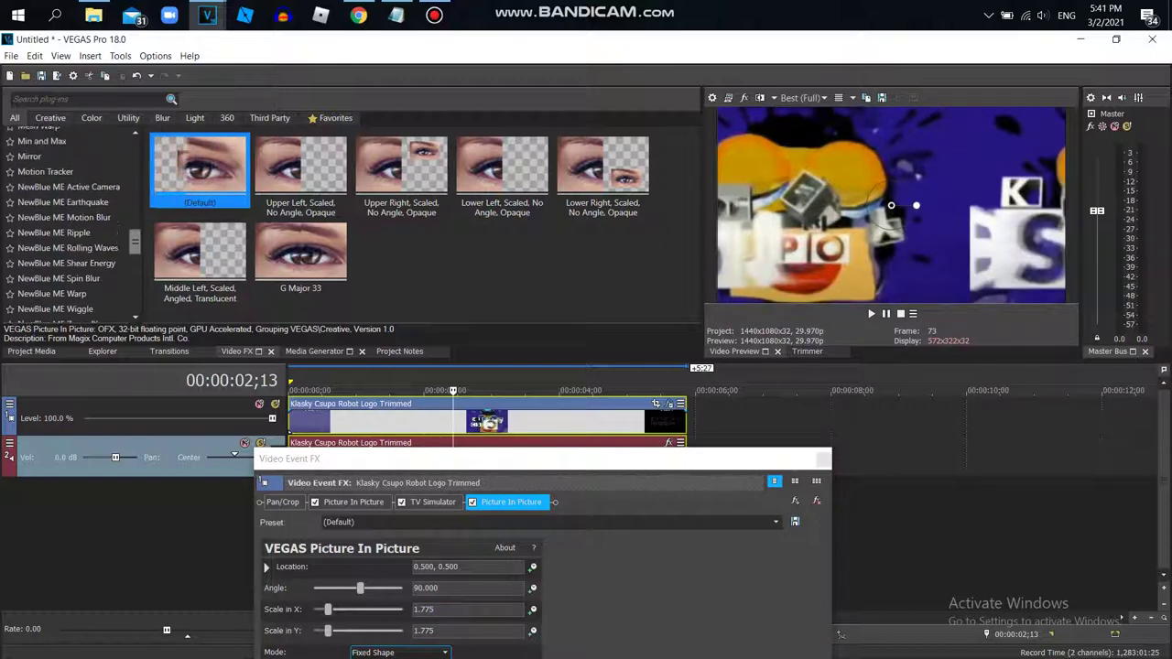
scroll(69, 225, up, 4)
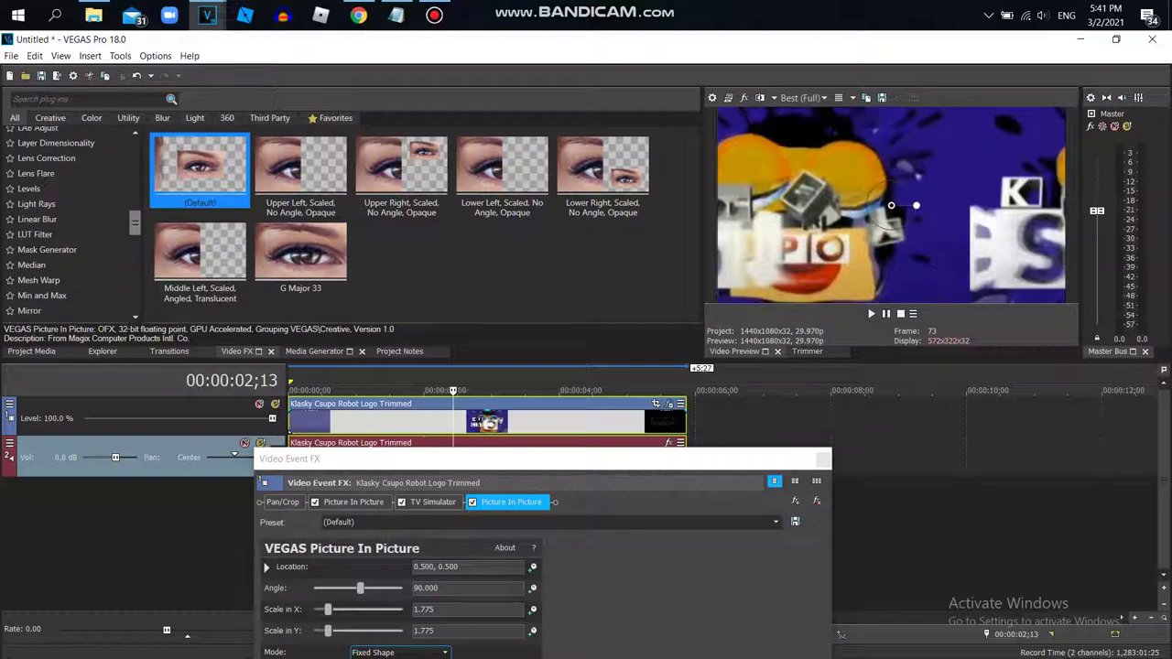
scroll(69, 224, up, 10)
scroll(69, 224, up, 2)
scroll(69, 224, down, 3)
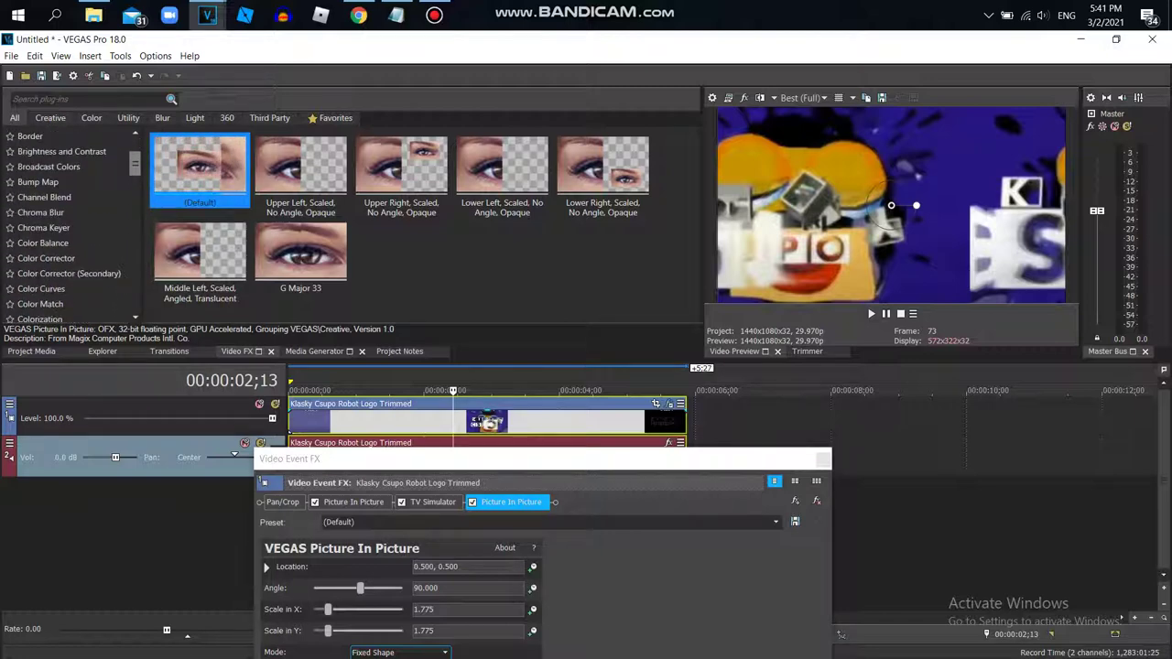
scroll(69, 225, down, 2)
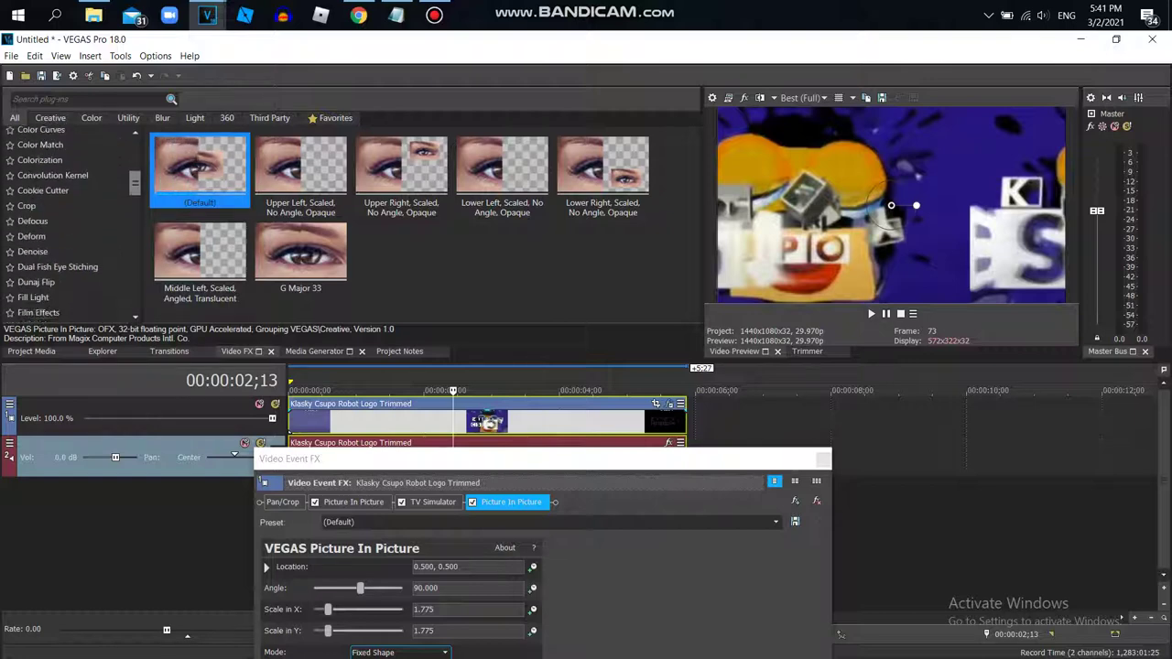
scroll(69, 225, up, 3)
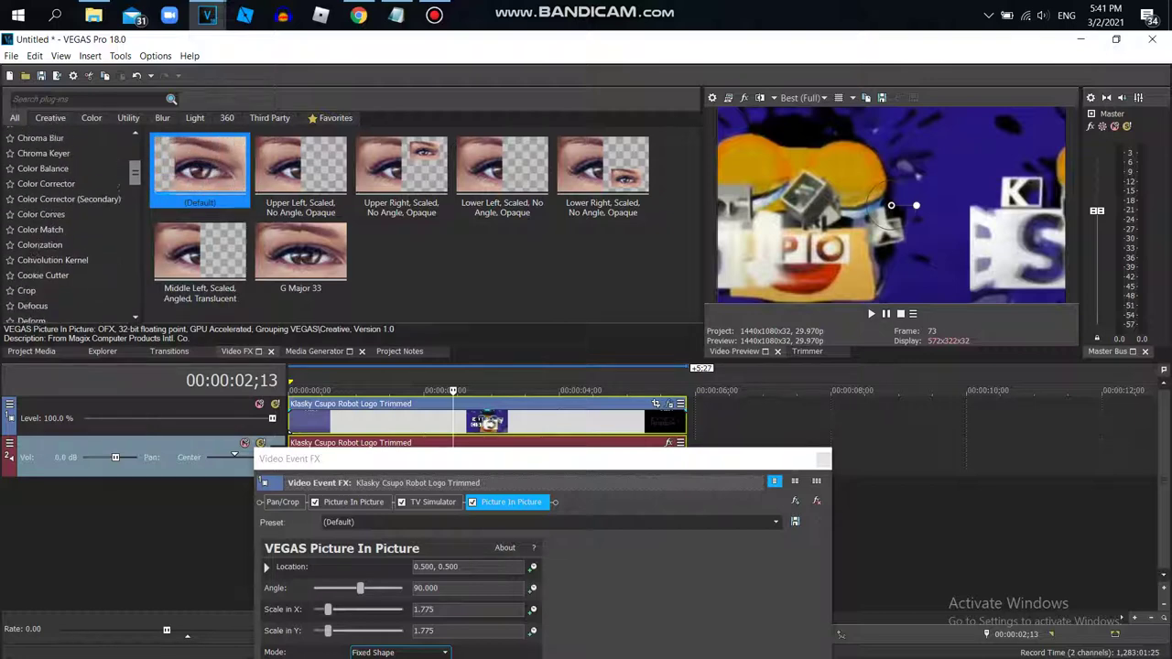
scroll(69, 224, up, 1)
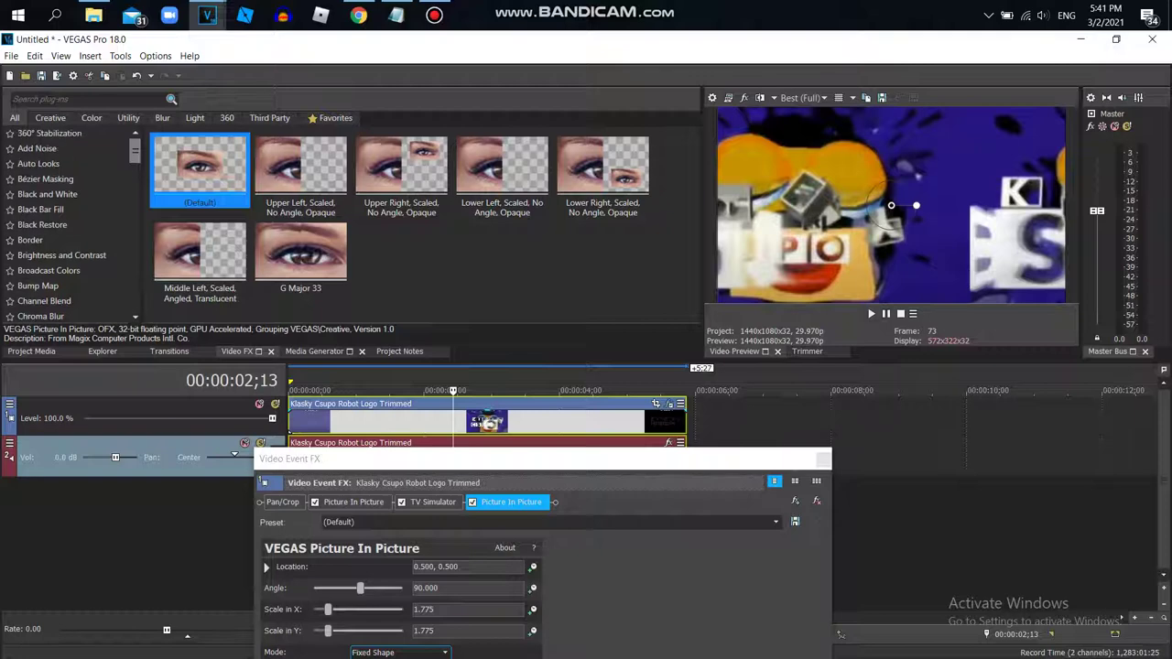
scroll(69, 224, down, 6)
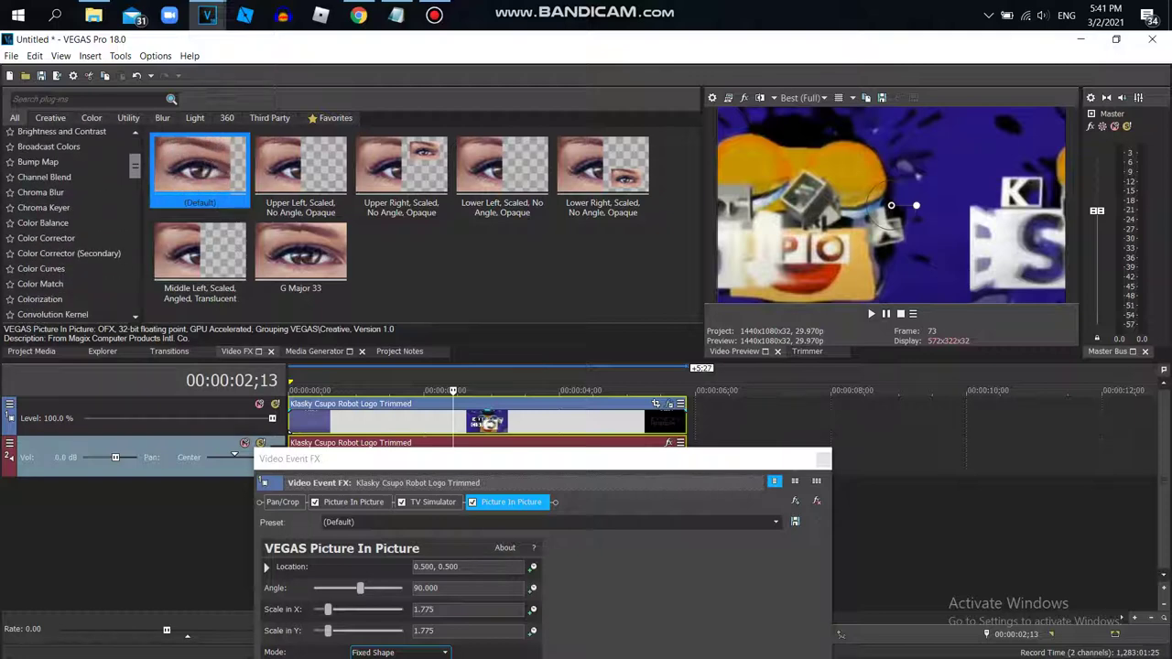
scroll(69, 210, up, 7)
click(55, 209)
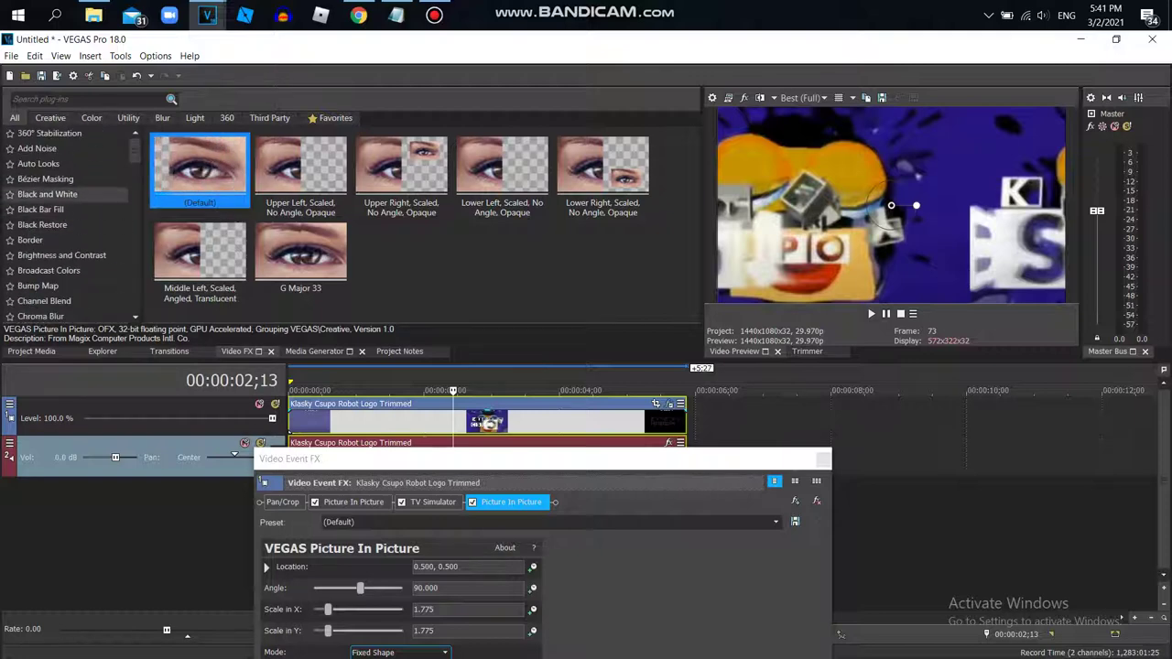
click(55, 195)
drag(200, 169, 542, 505)
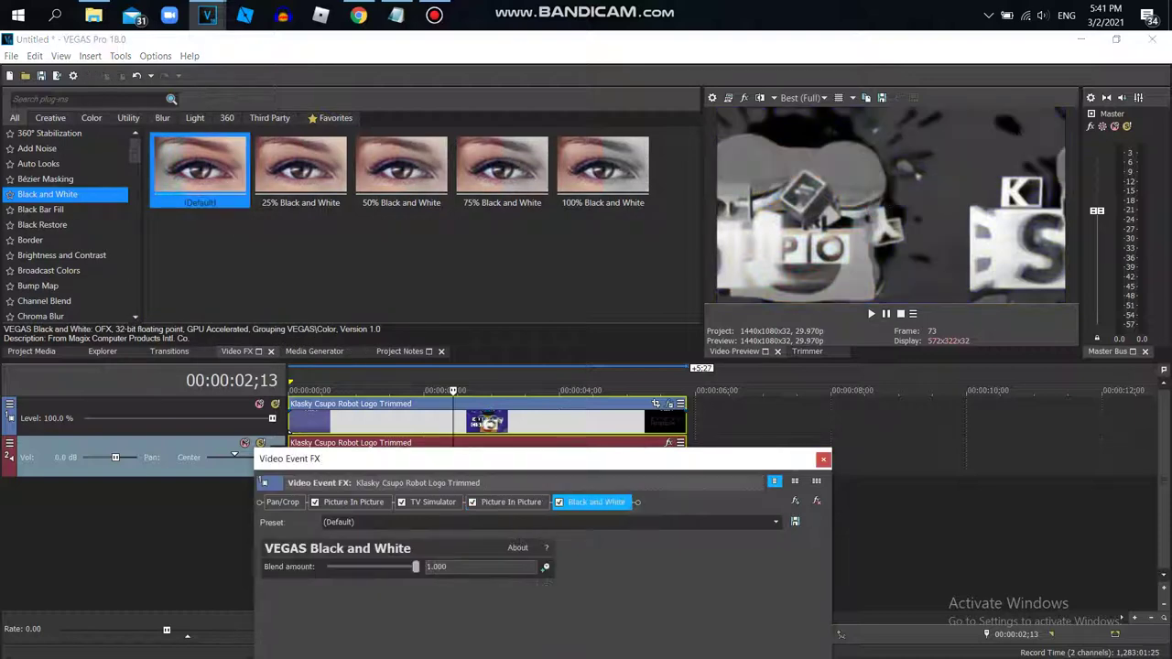
Step: Animate the Black and White blend amount from 0.000 at the start to 1.000 at 00:00:05;26 and close the effect settings
drag(513, 459, 498, 319)
drag(266, 320, 251, 317)
drag(387, 423, 297, 424)
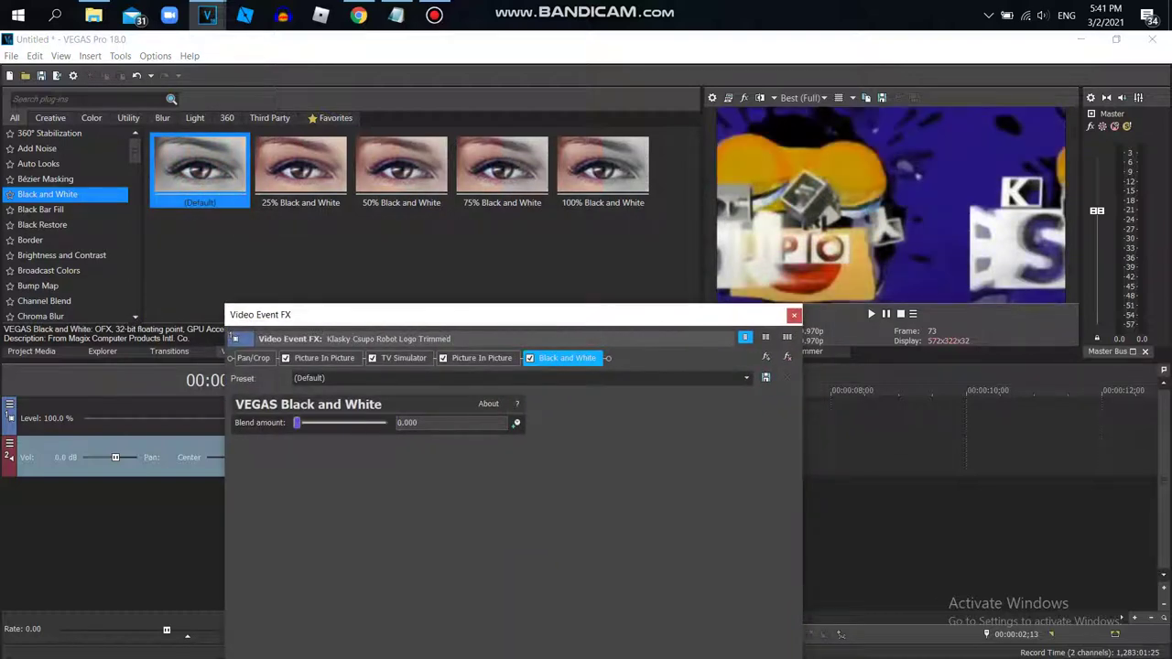
drag(367, 314, 249, 47)
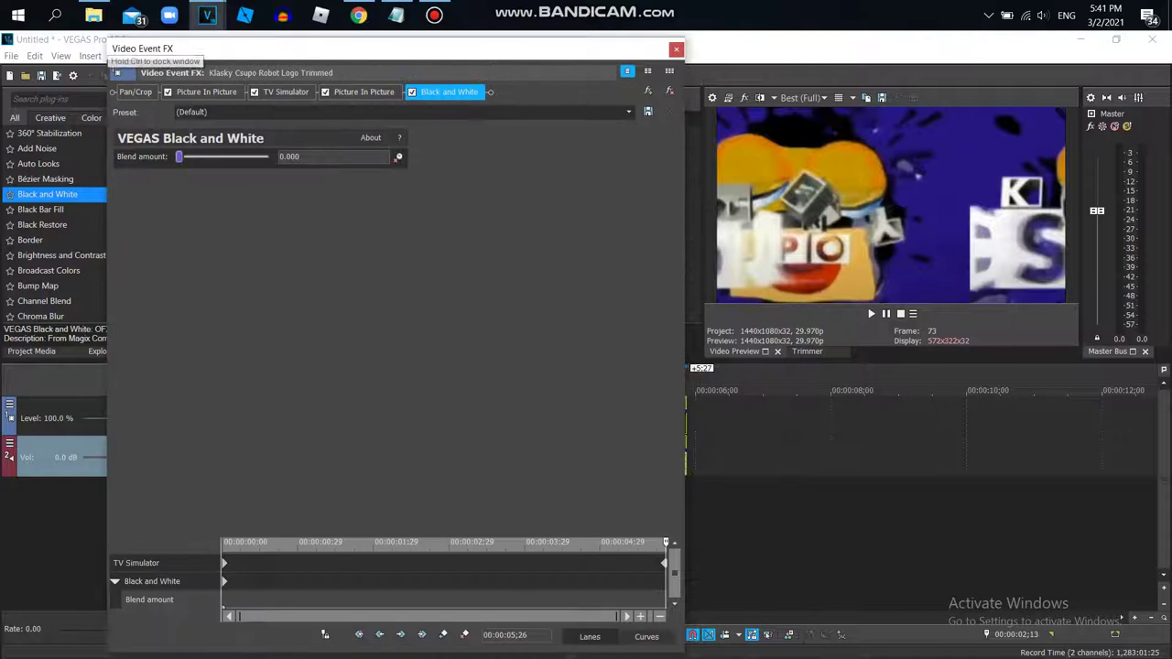
click(300, 582)
drag(300, 542, 666, 543)
drag(179, 157, 270, 157)
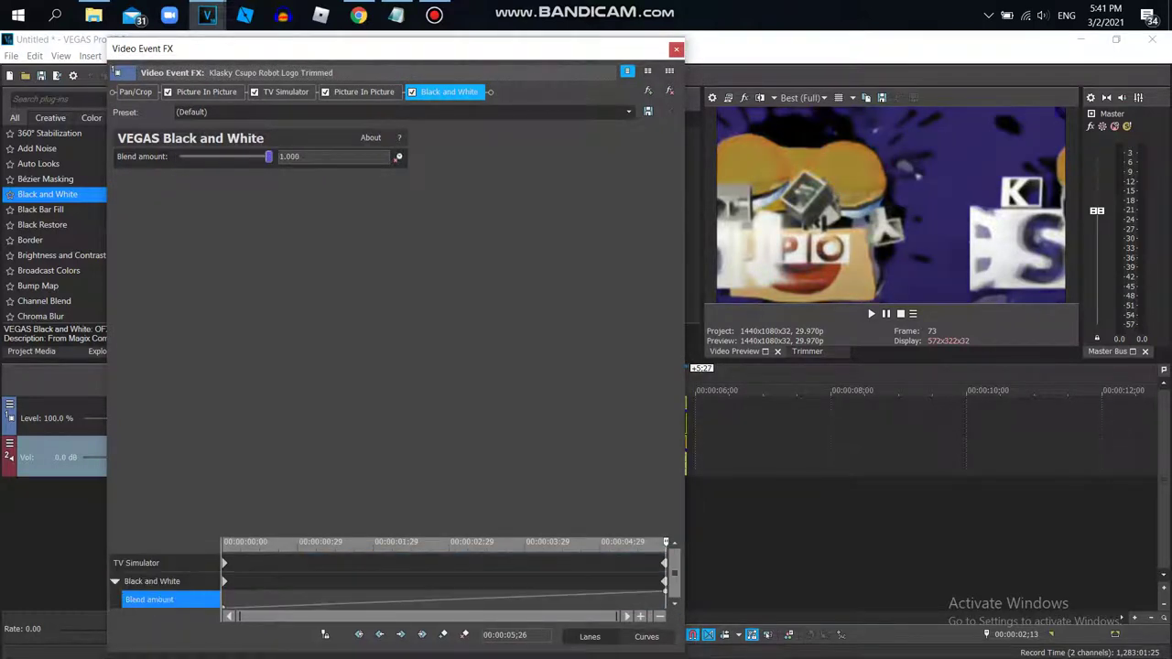
click(676, 49)
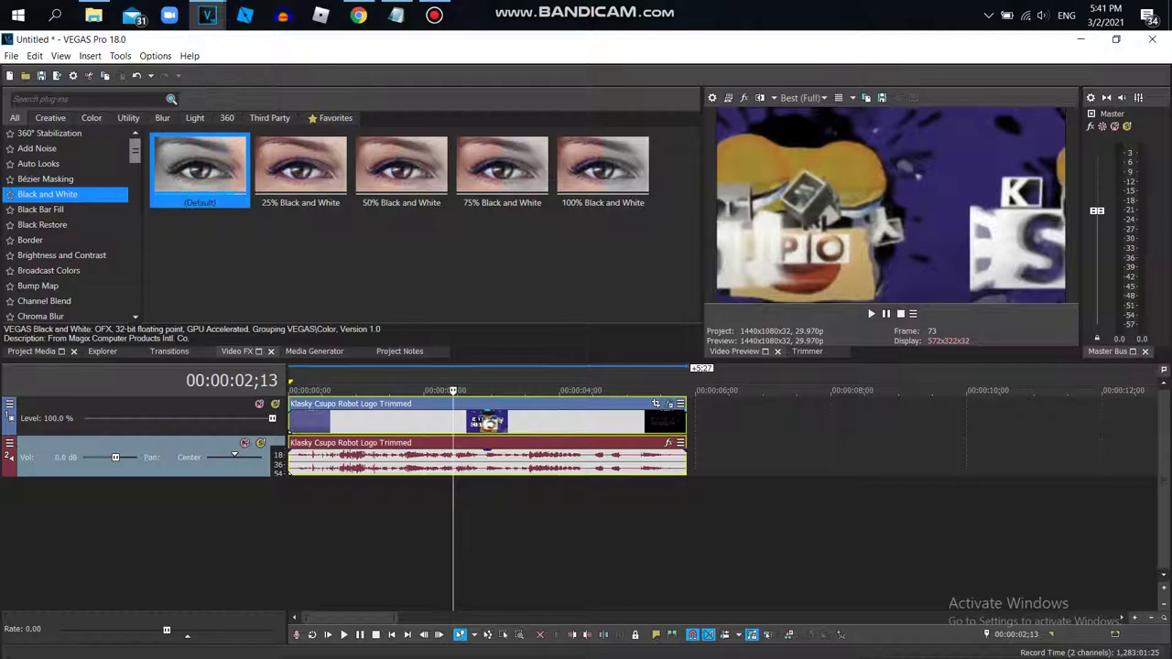
scroll(68, 225, down, 5)
scroll(73, 224, down, 5)
scroll(74, 225, down, 2)
scroll(74, 225, down, 1)
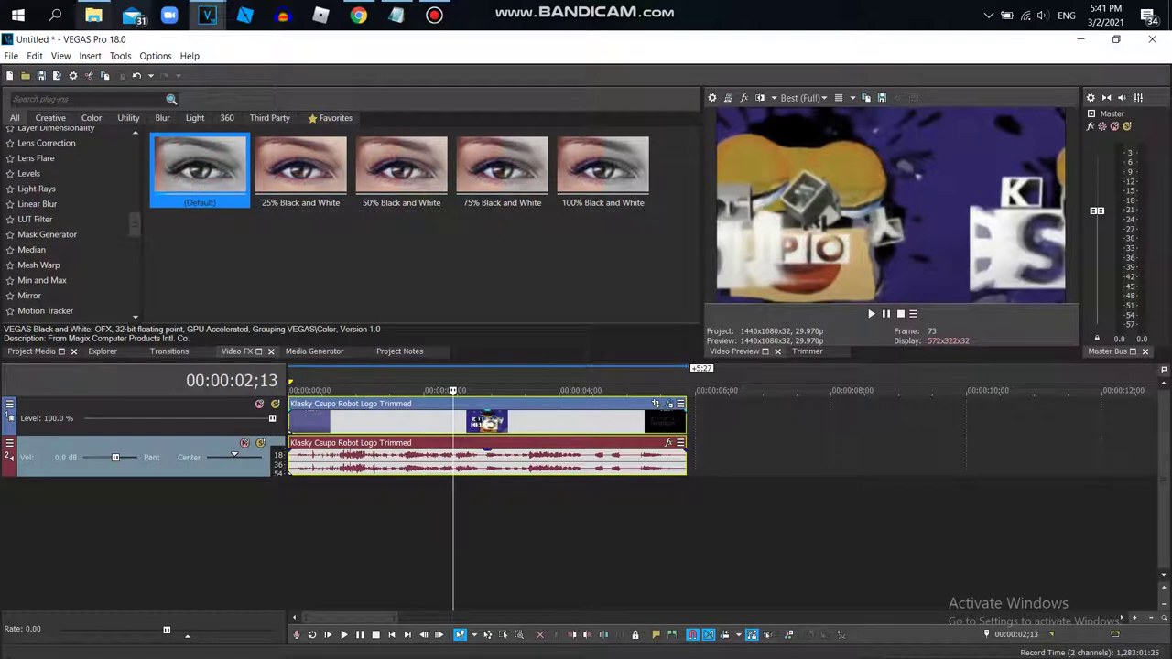
Step: Switch to Chrome, search the web for "bororo 3d" in a new tab and open the Bororo 3D Plug-In page's download section
click(358, 14)
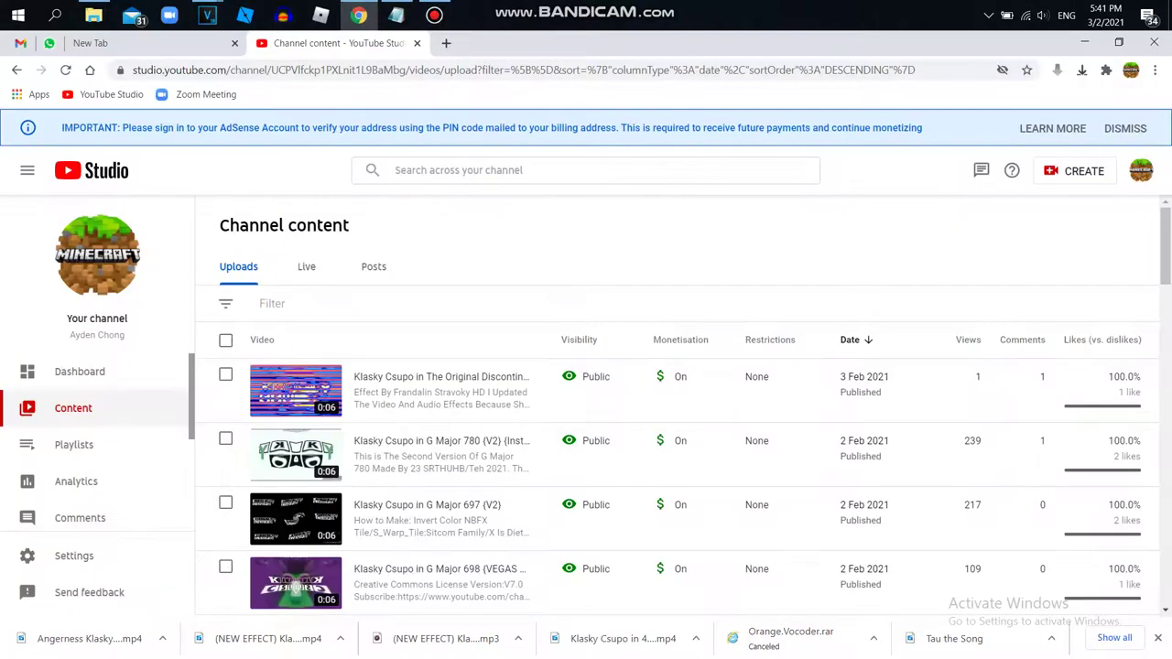
click(446, 43)
text(bororo)
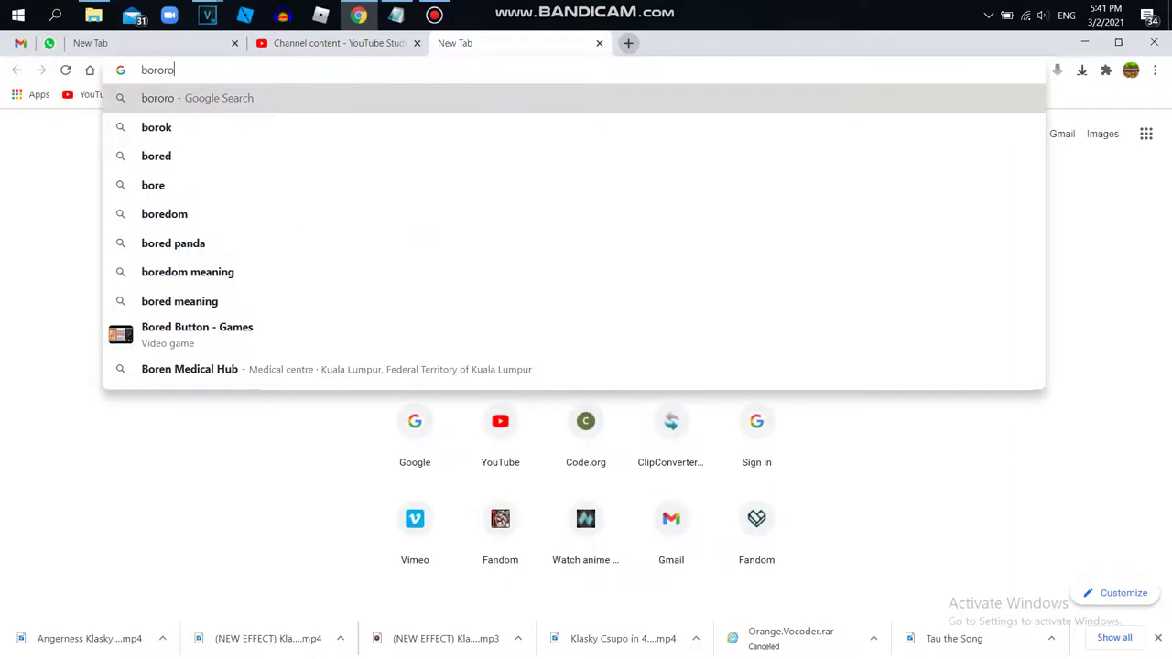
text( 3d)
key(Return)
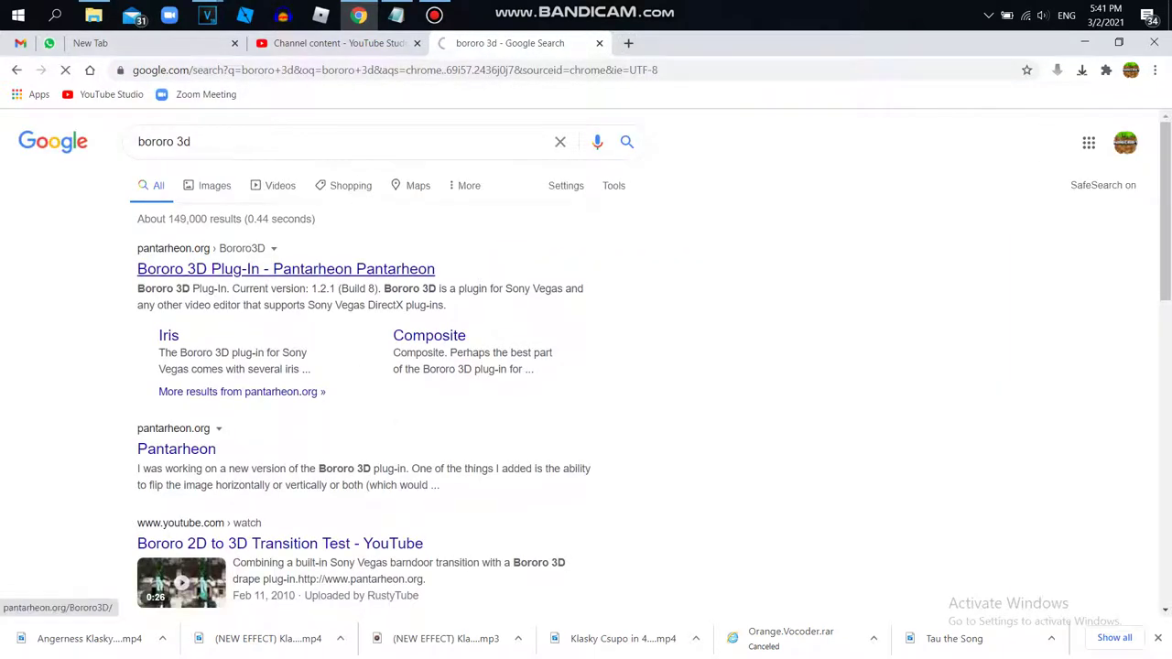
click(434, 15)
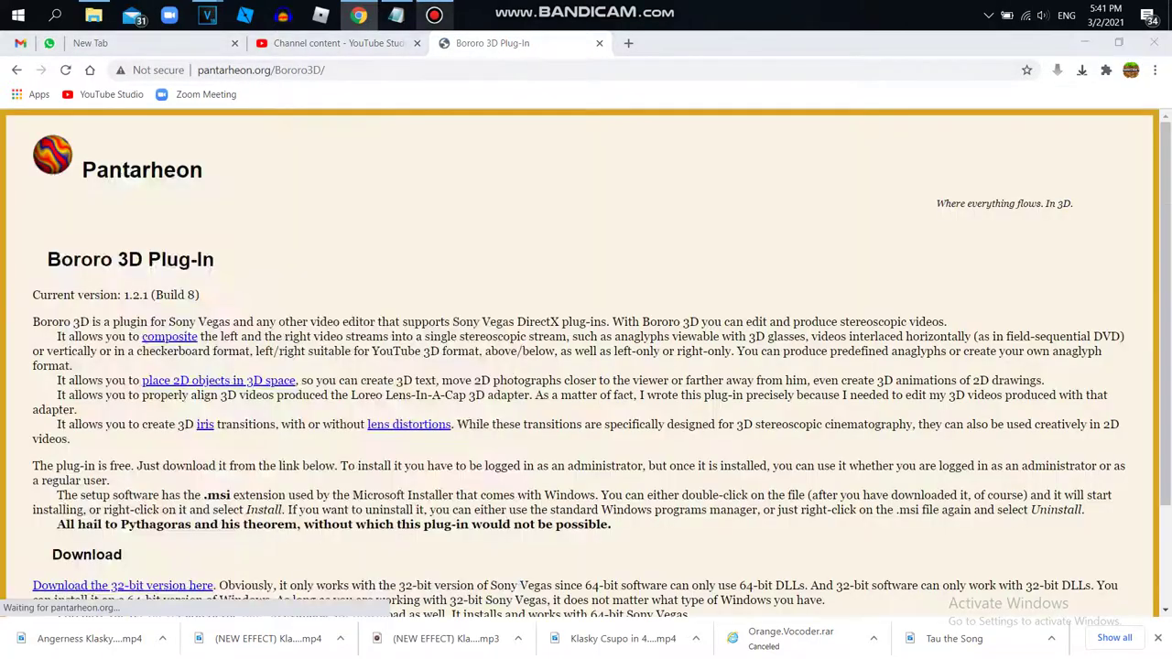
click(481, 186)
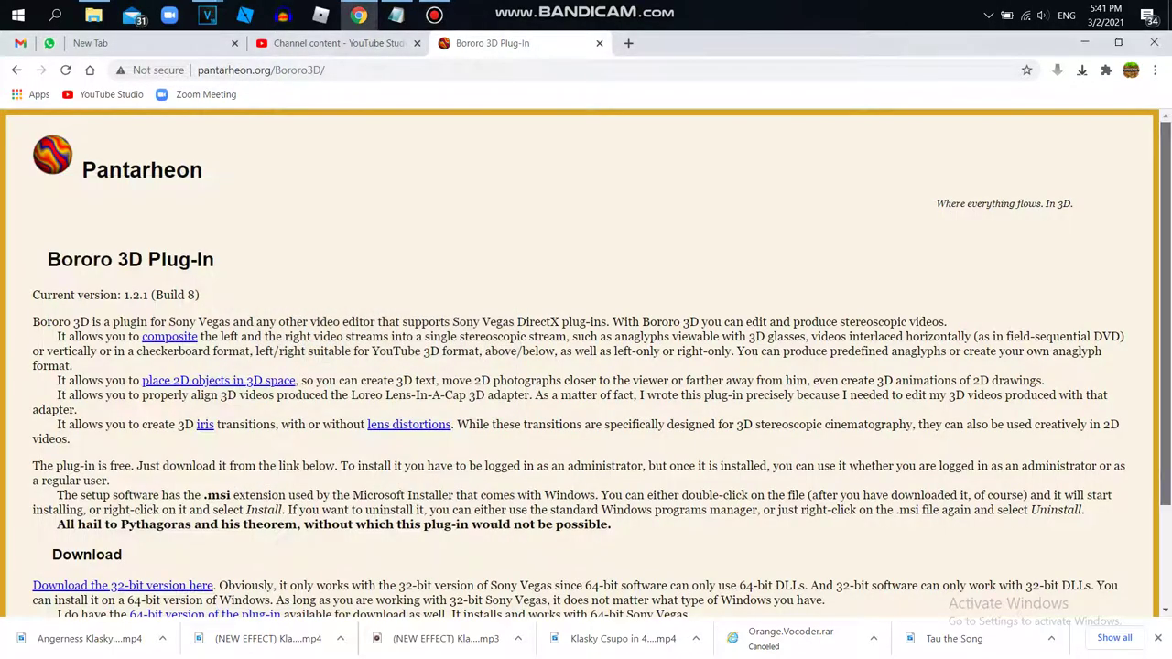
scroll(586, 367, down, 3)
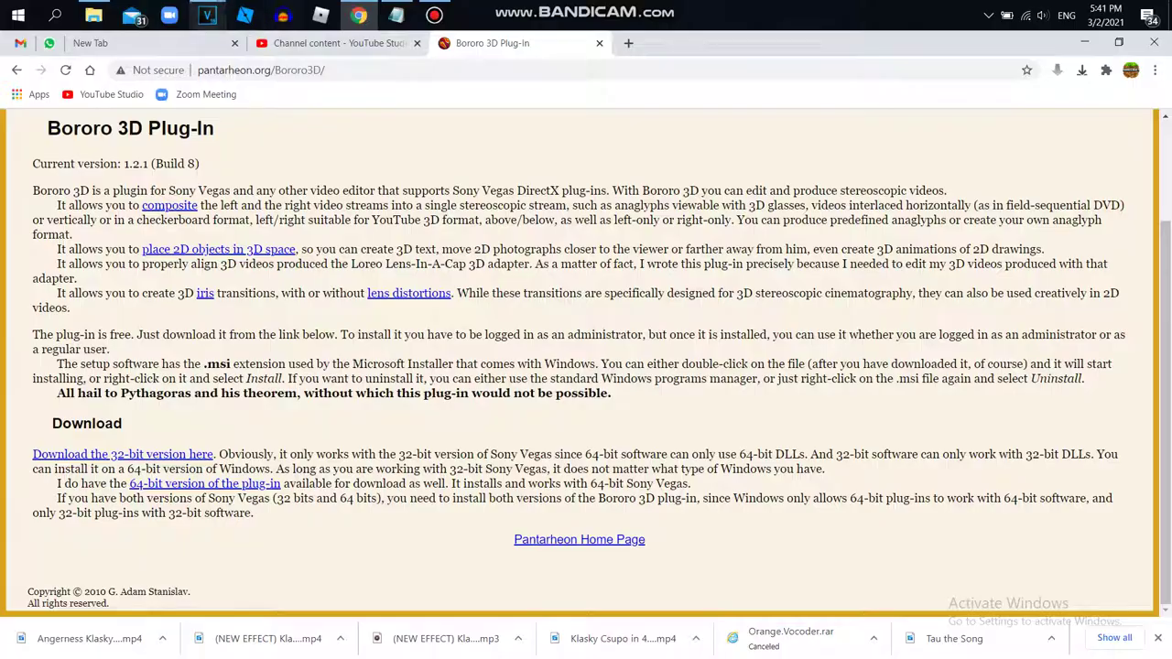
Step: Download the 64-bit version of the Bororo 3D plug-in
mouse_move(207, 15)
click(275, 92)
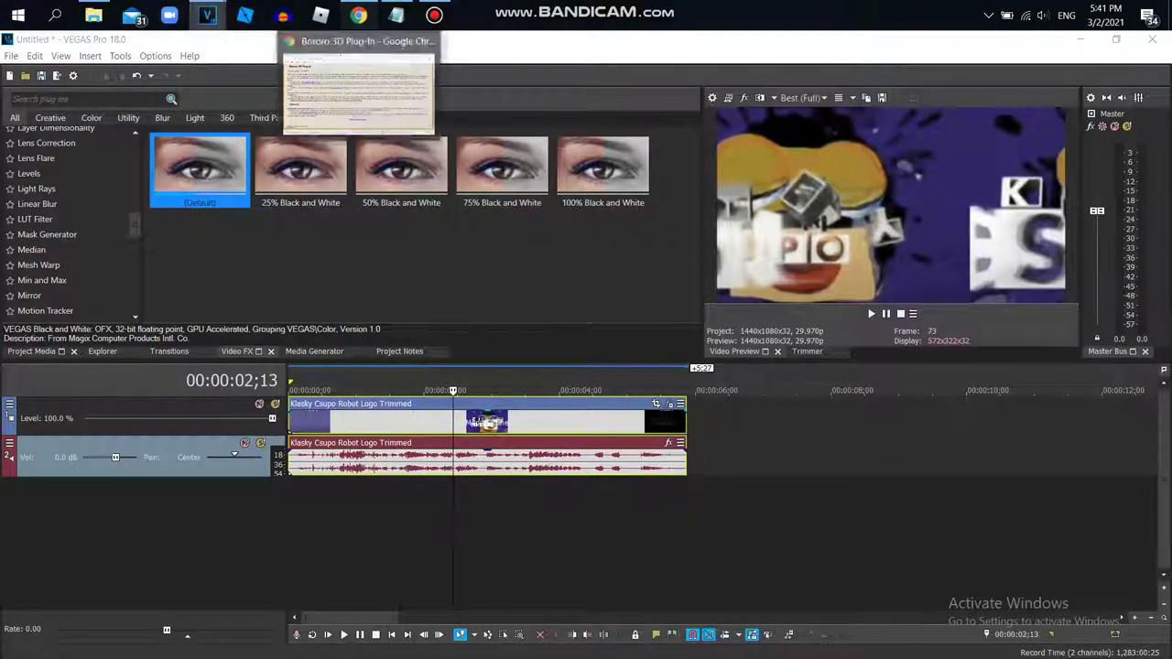
click(359, 15)
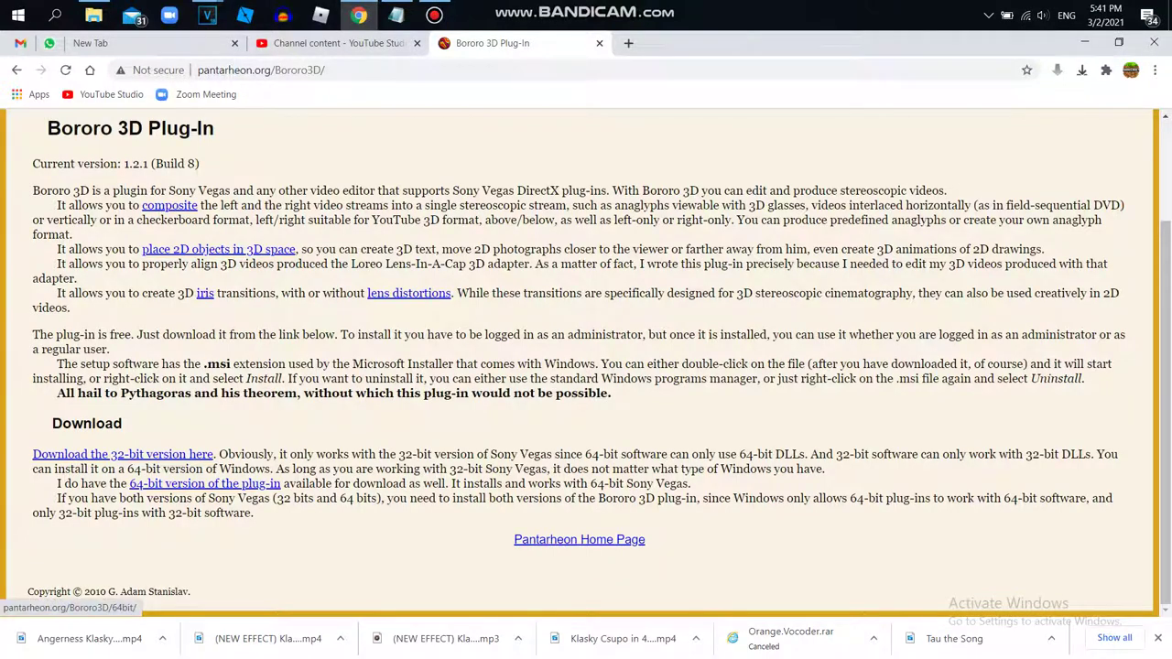
click(204, 483)
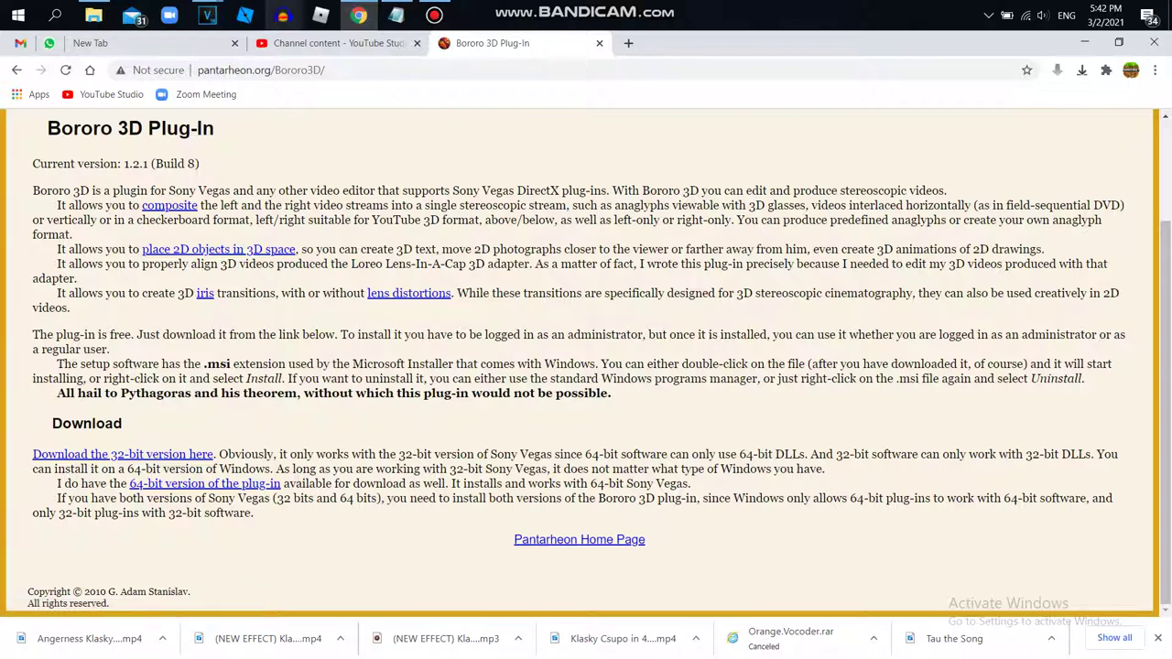
Step: Switch to VEGAS Pro and save the untitled project on drive D: as Parkour Effect
mouse_move(207, 15)
click(287, 87)
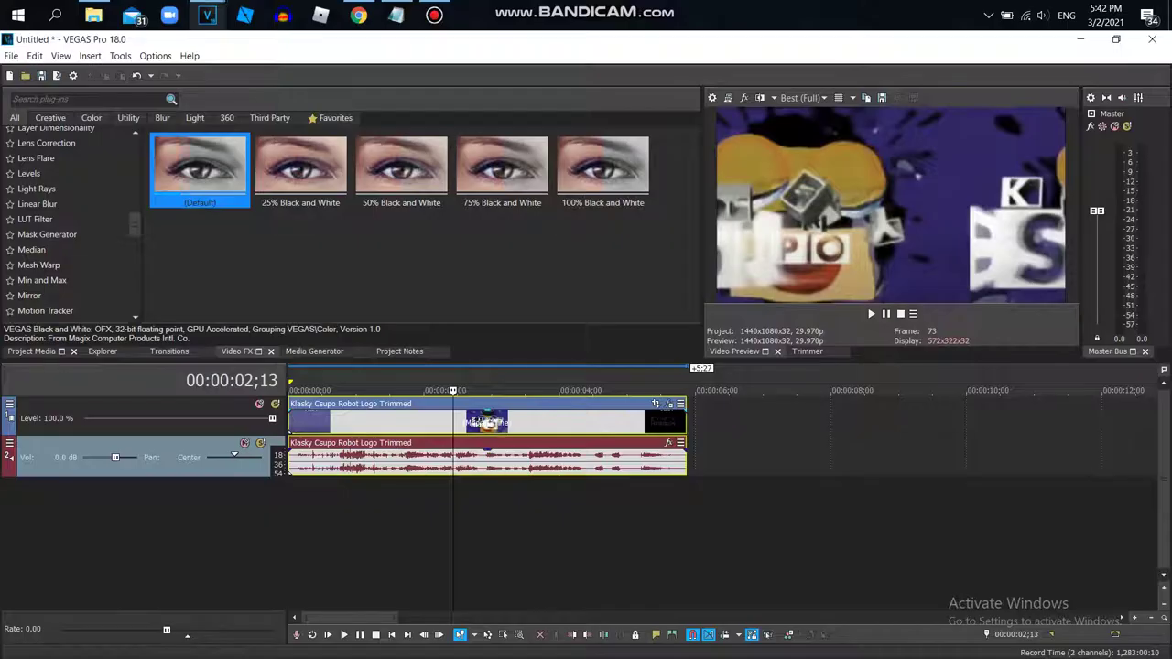
click(11, 56)
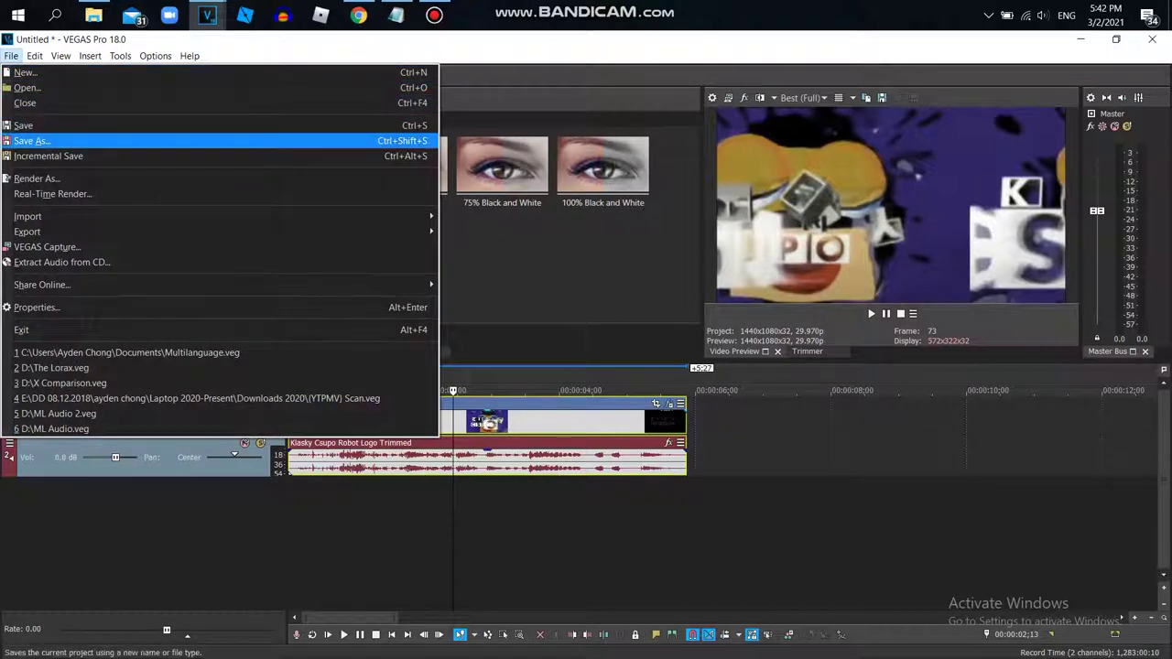
click(36, 141)
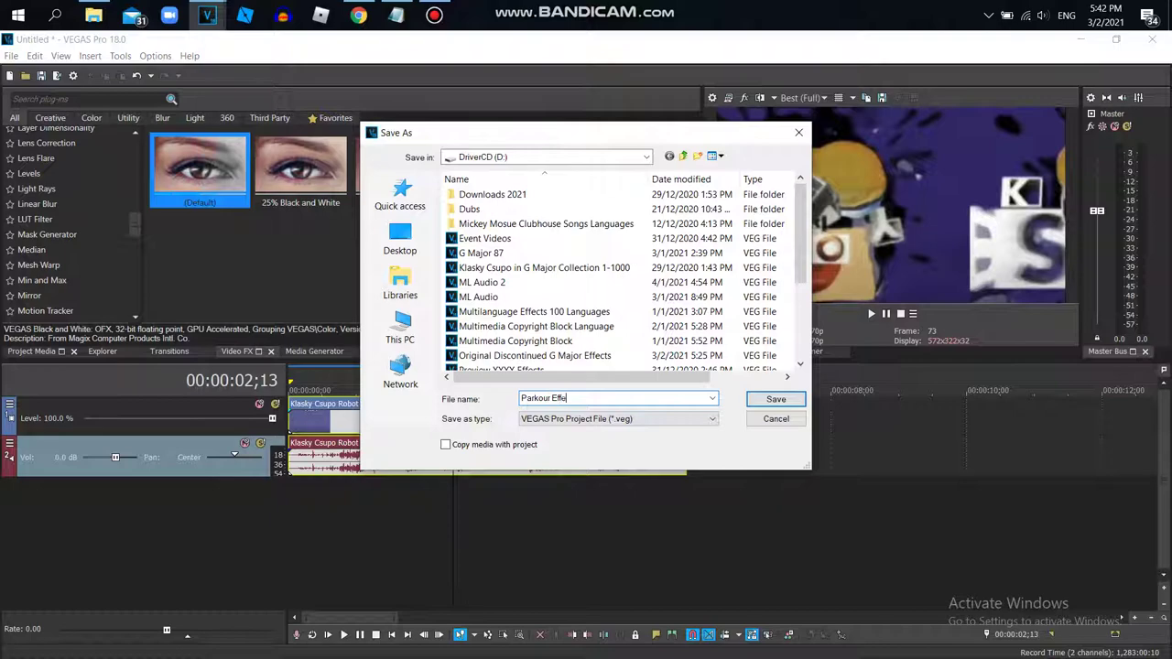
text(Parkour Effect)
key(Return)
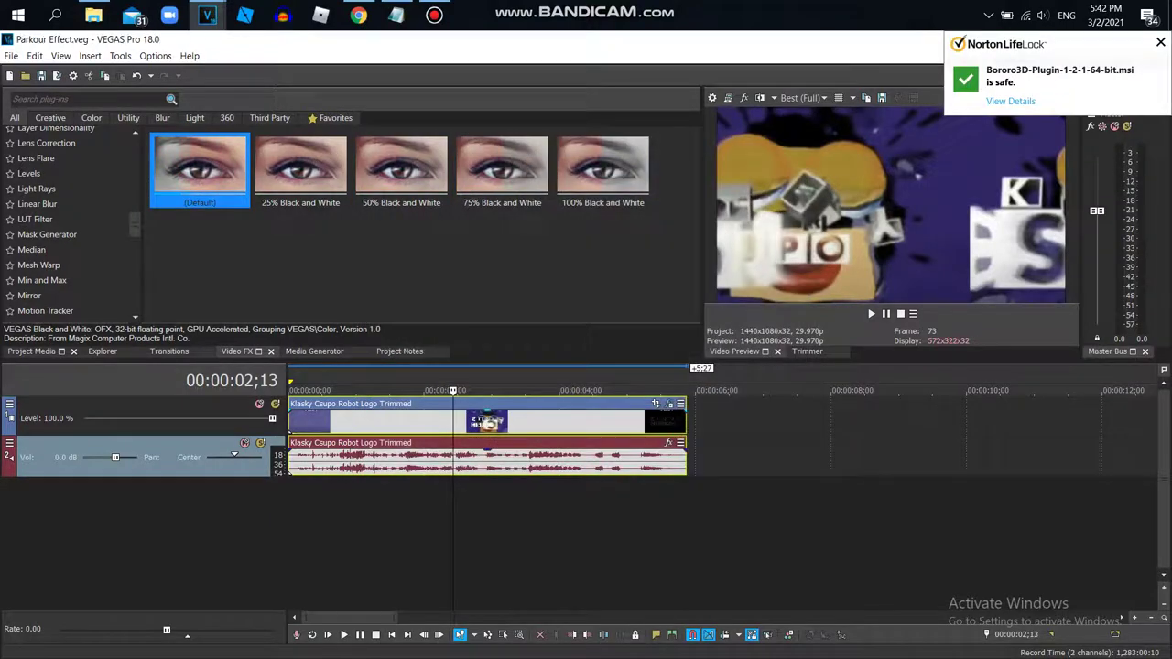
Step: Return to Chrome and launch the downloaded Bororo 3D plug-in installer
click(1160, 42)
click(1085, 40)
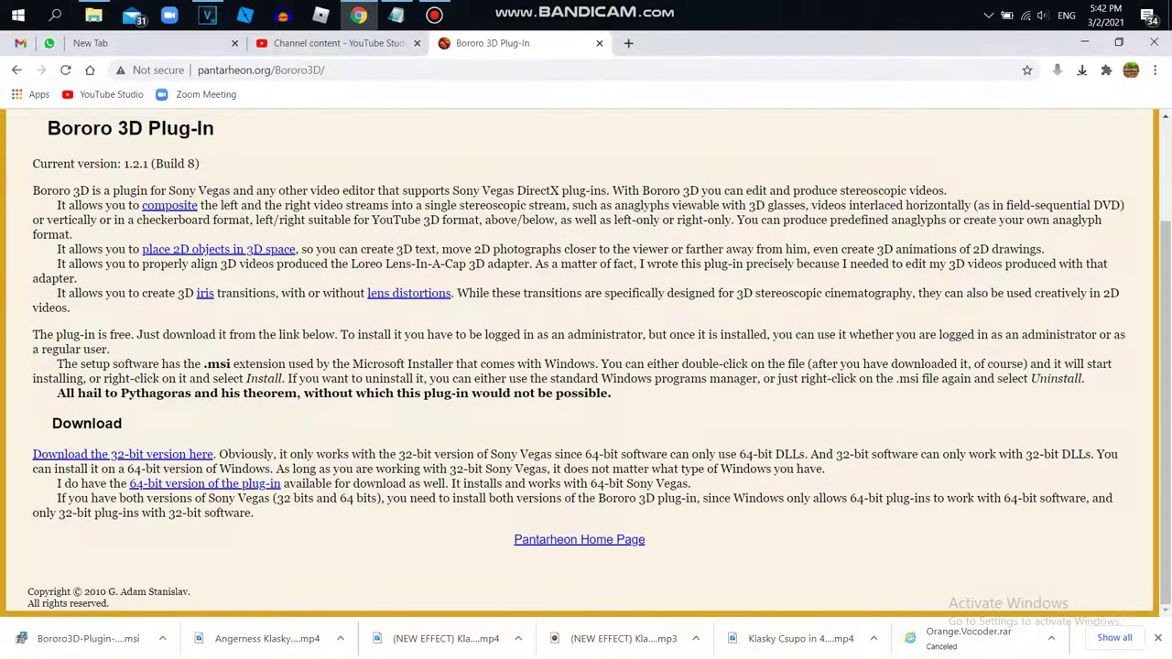
click(162, 638)
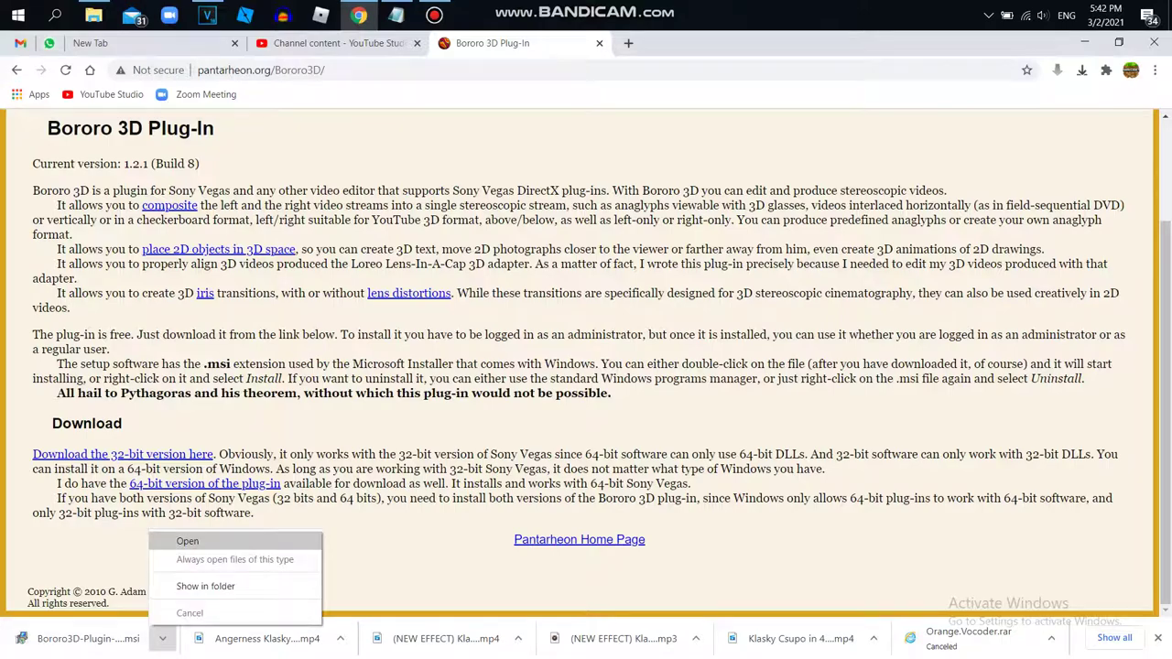
click(188, 541)
Step: Switch to the Original Discontinued G Major Effects project in VEGAS Pro and save it
click(208, 14)
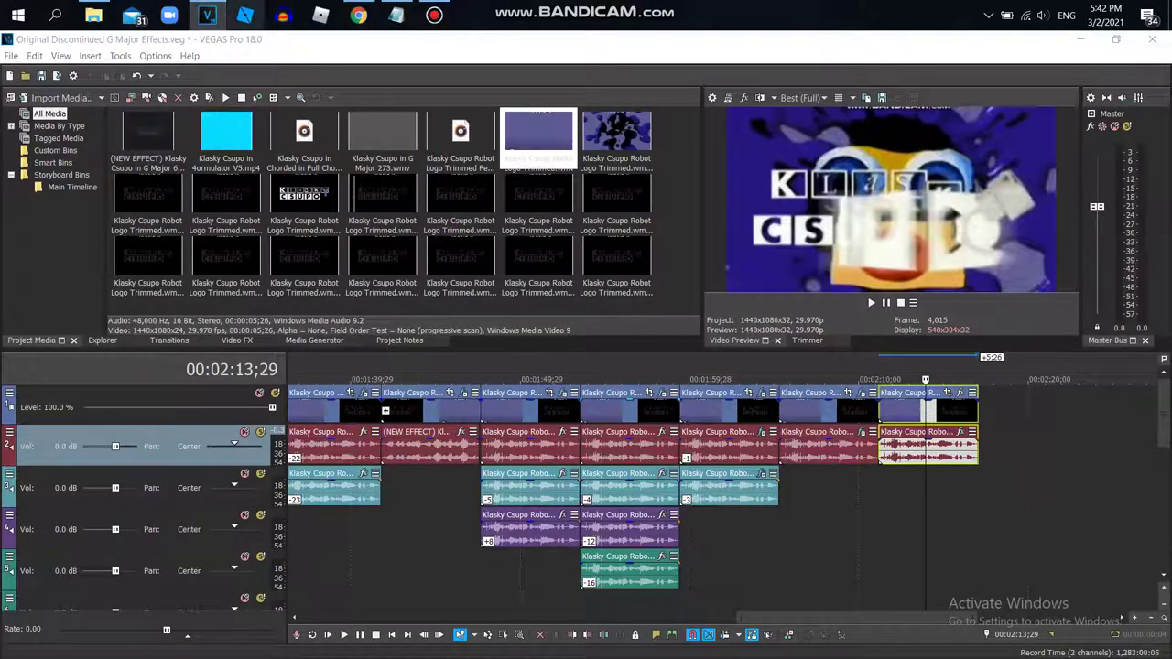
right_click(208, 15)
click(11, 56)
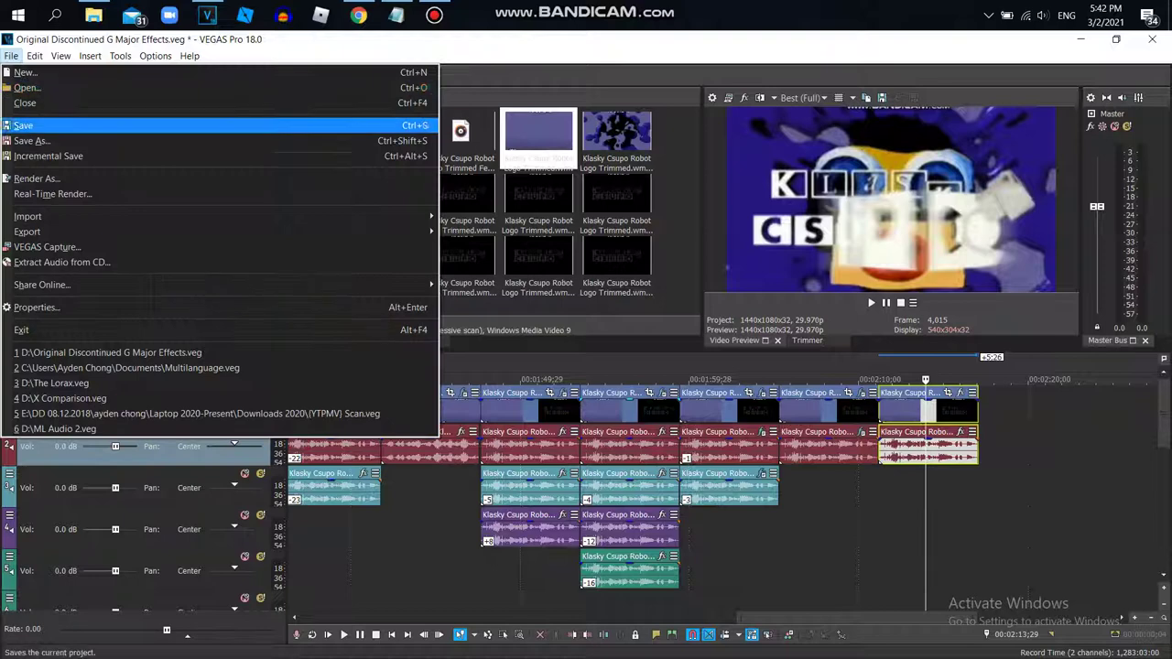
click(24, 125)
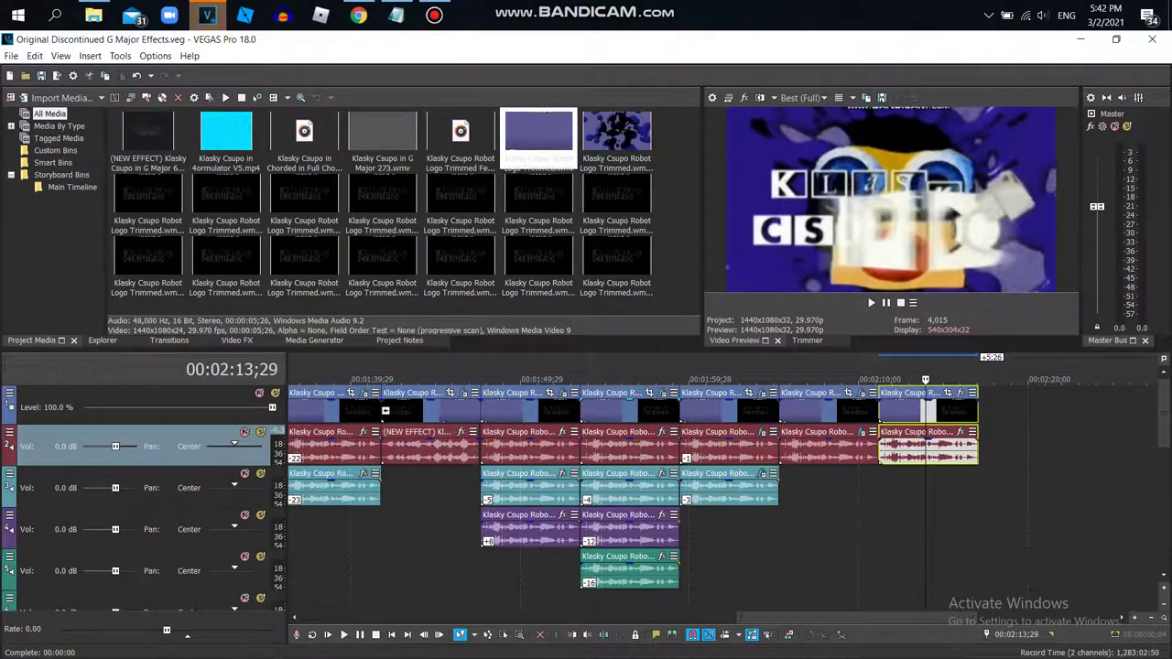
Step: Leave the saved VEGAS Pro project and switch back to Chrome for the Bororo 3D plug-in setup
right_click(207, 15)
click(165, 381)
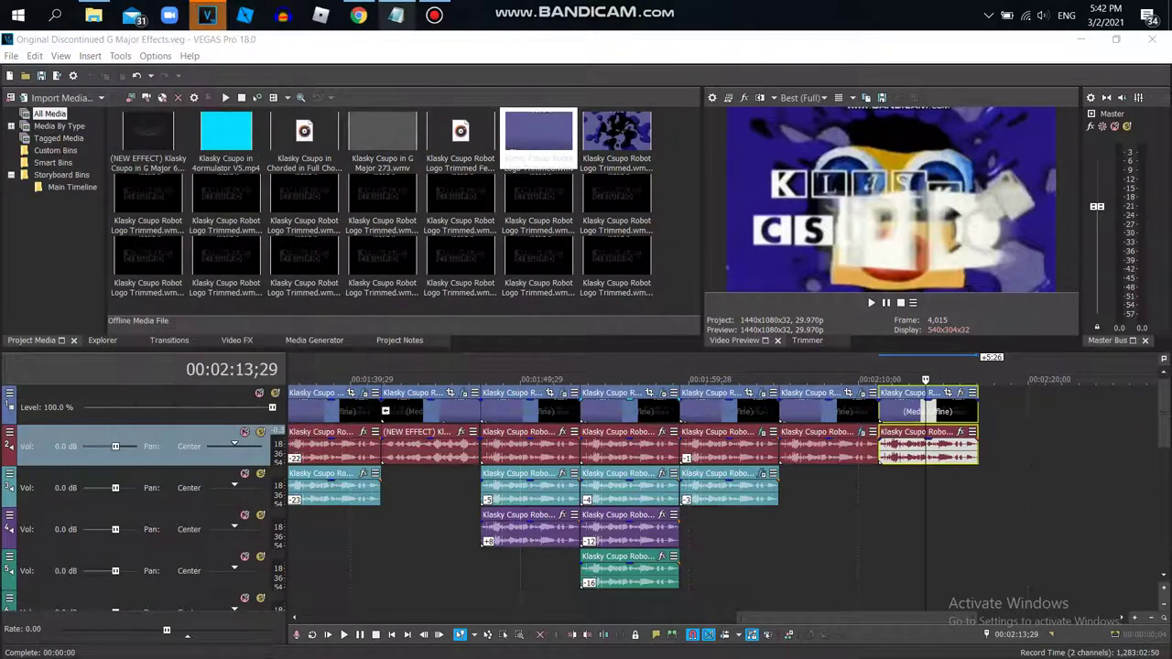
click(208, 14)
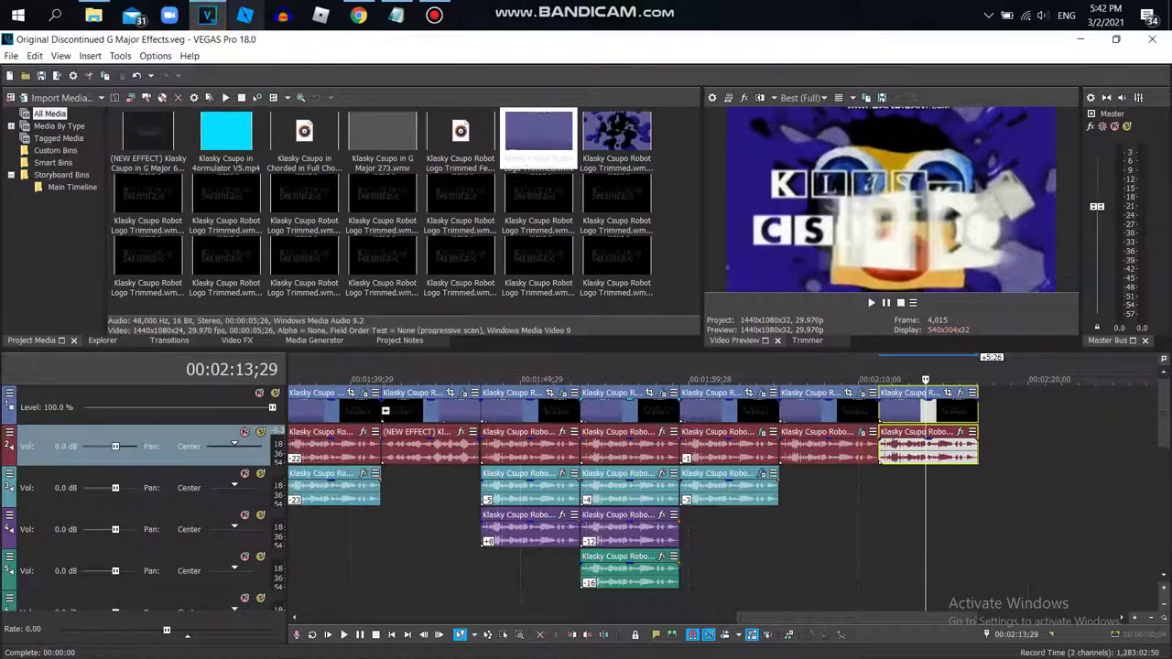
click(358, 15)
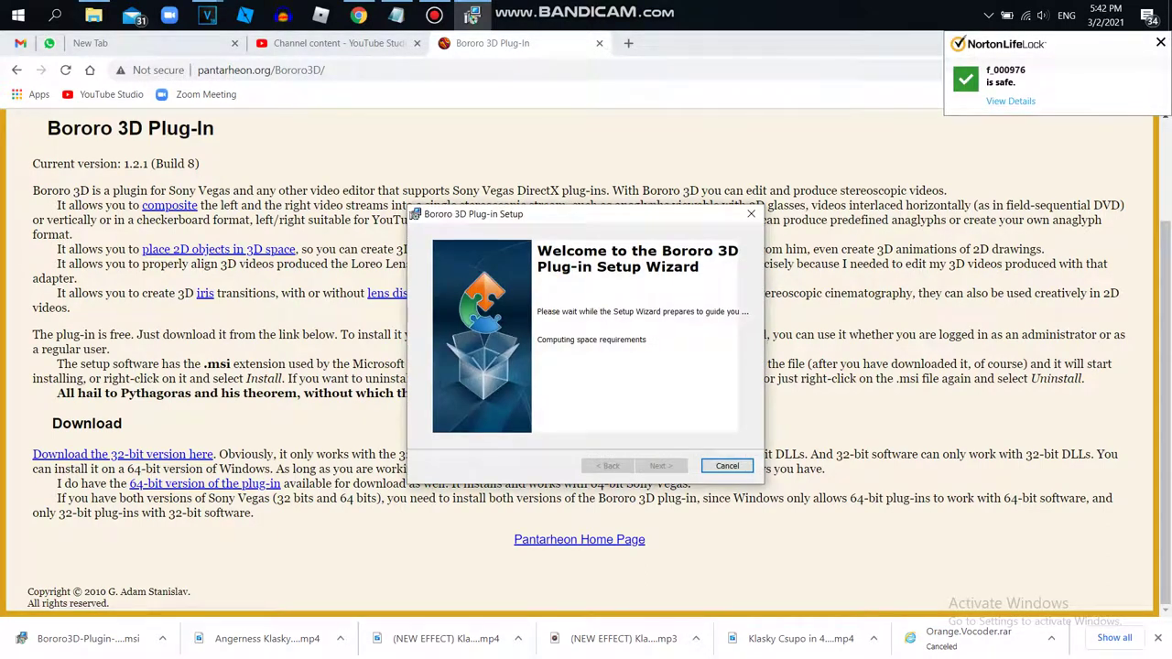
Step: Install the Bororo 3D plug-in through its setup wizard and finish the wizard
key(alt+Tab)
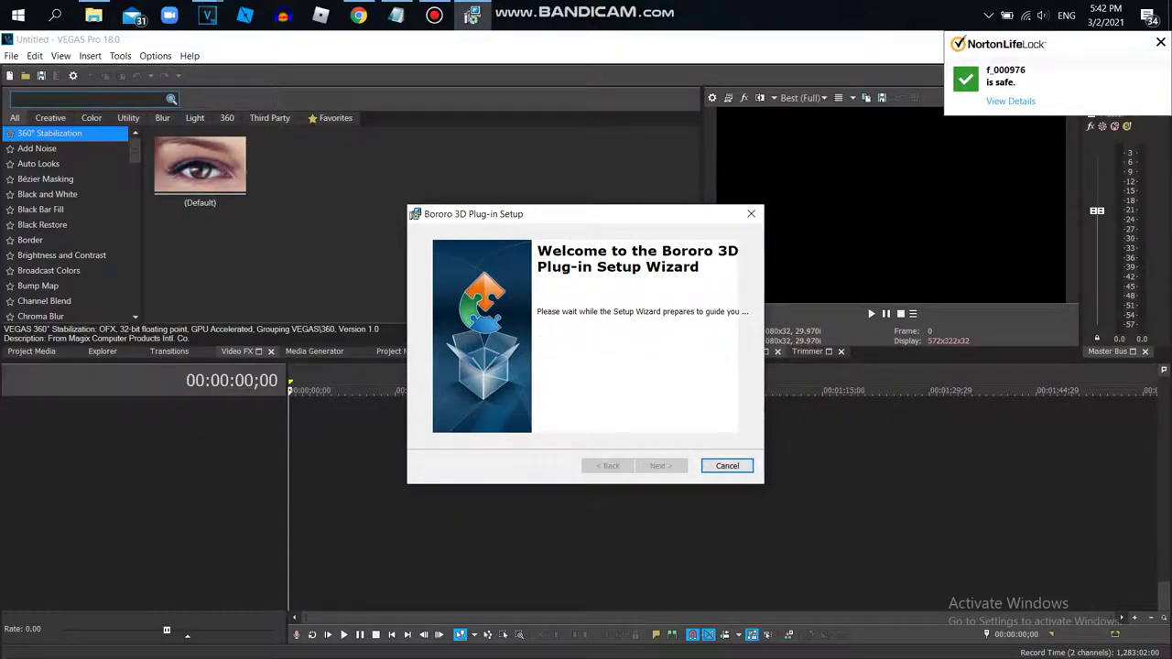
key(Return)
key(Return)
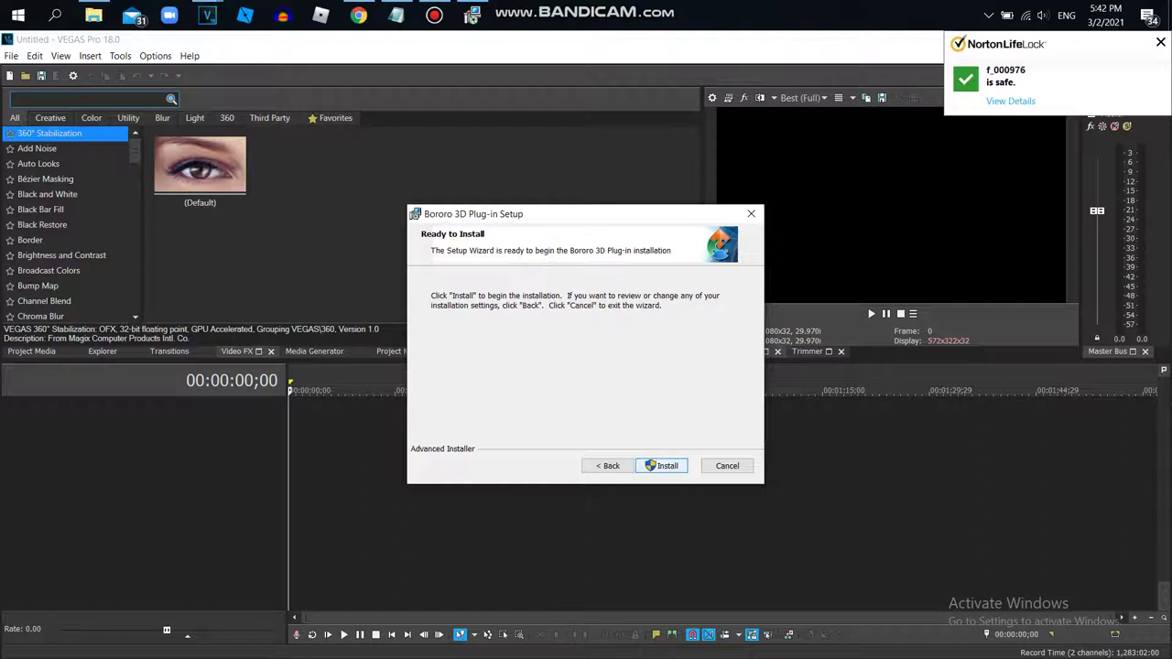
key(Return)
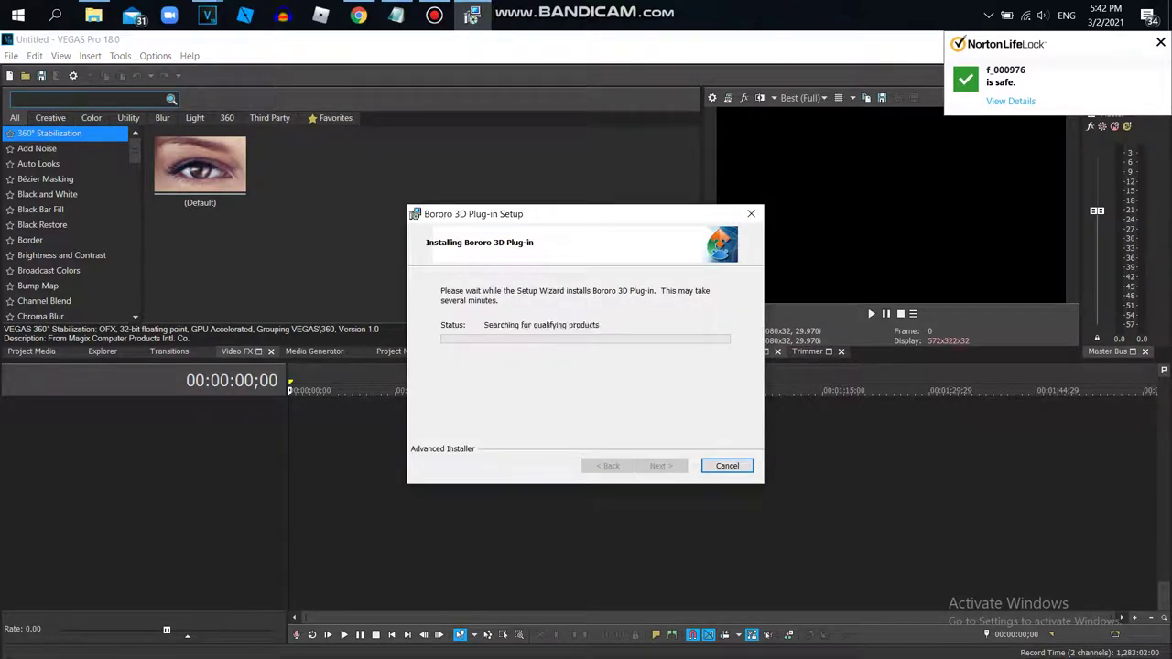
click(434, 14)
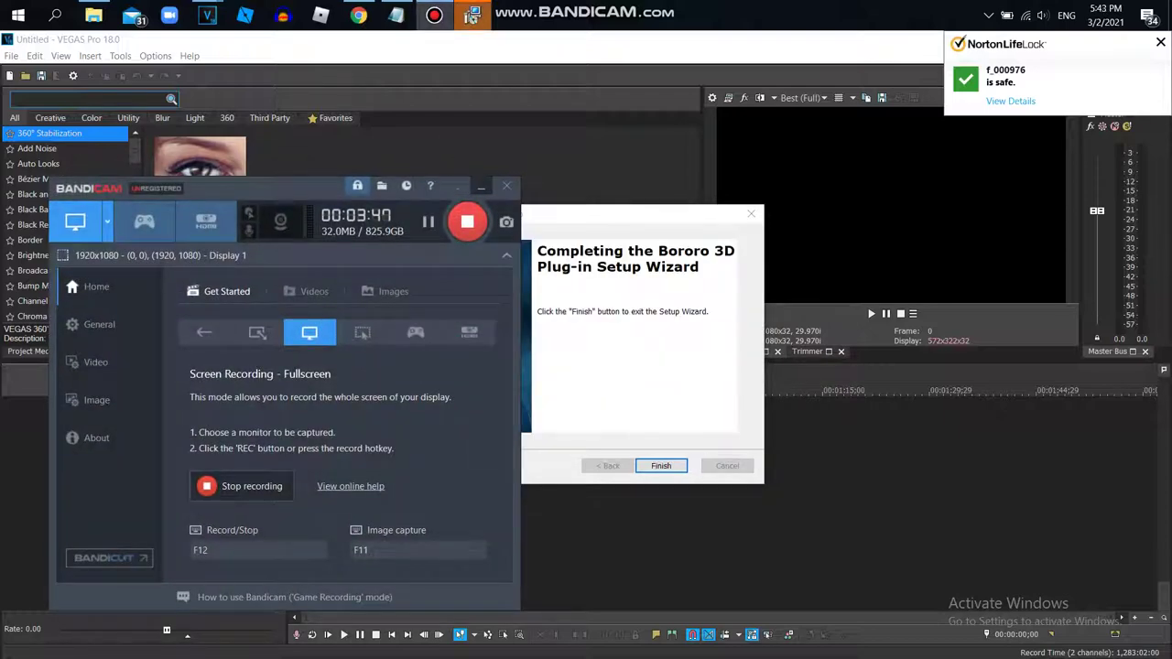
click(481, 186)
key(Return)
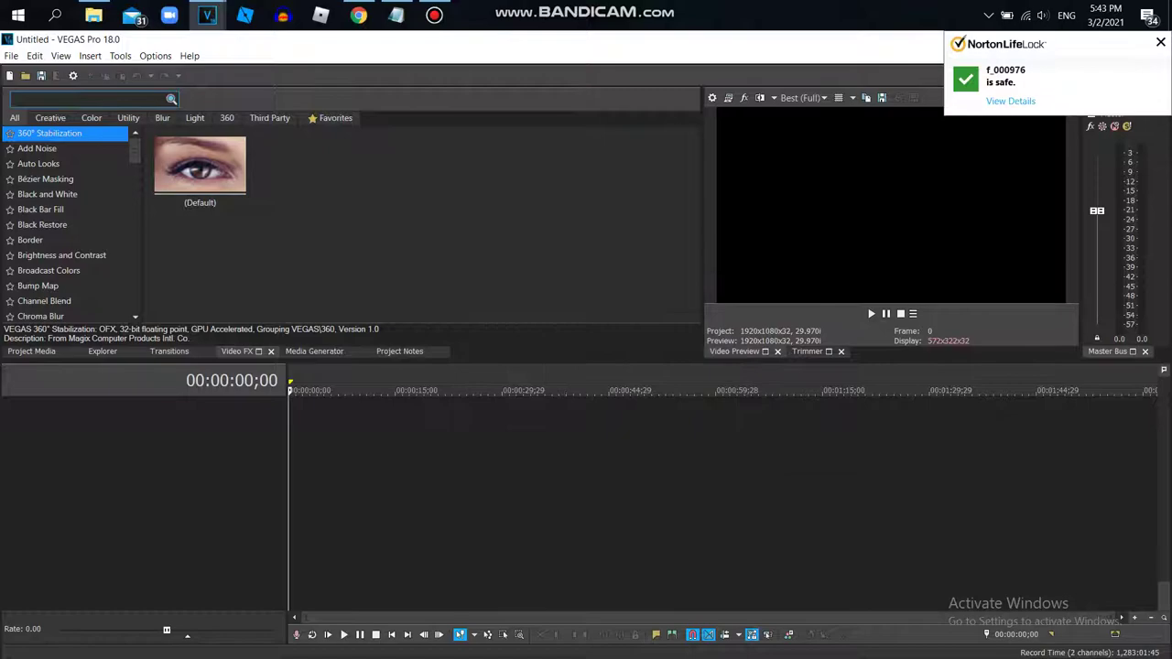
Step: Dismiss the NortonLifeLock notification, close the untitled VEGAS Pro window and launch a fresh VEGAS Pro instance
click(1160, 42)
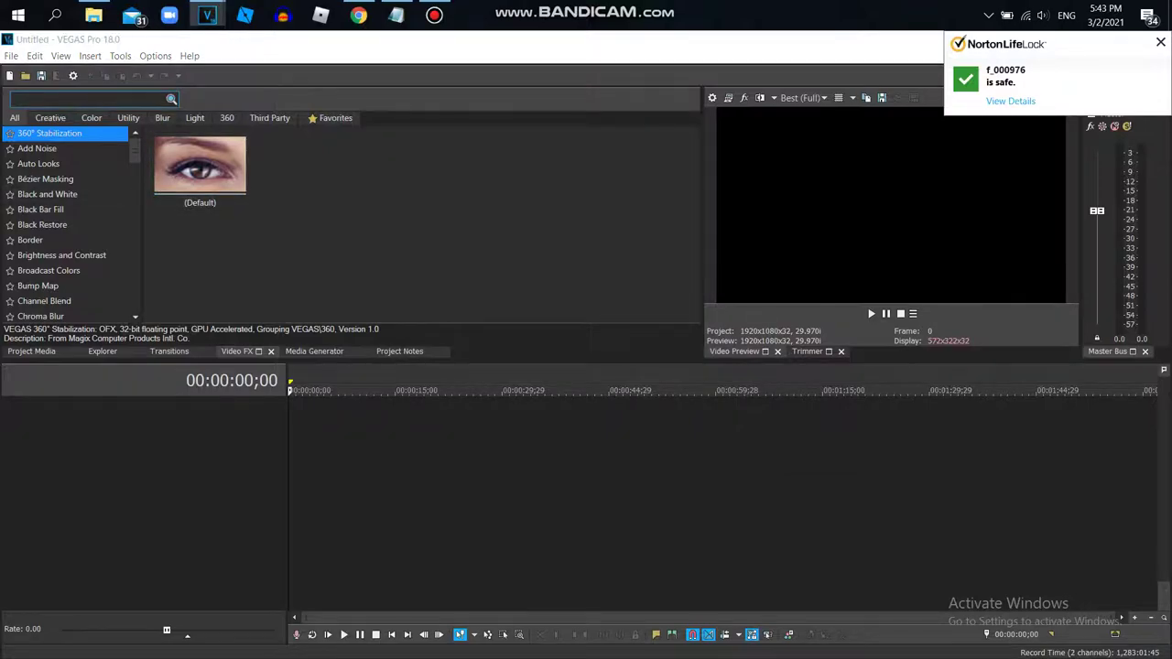
click(1152, 39)
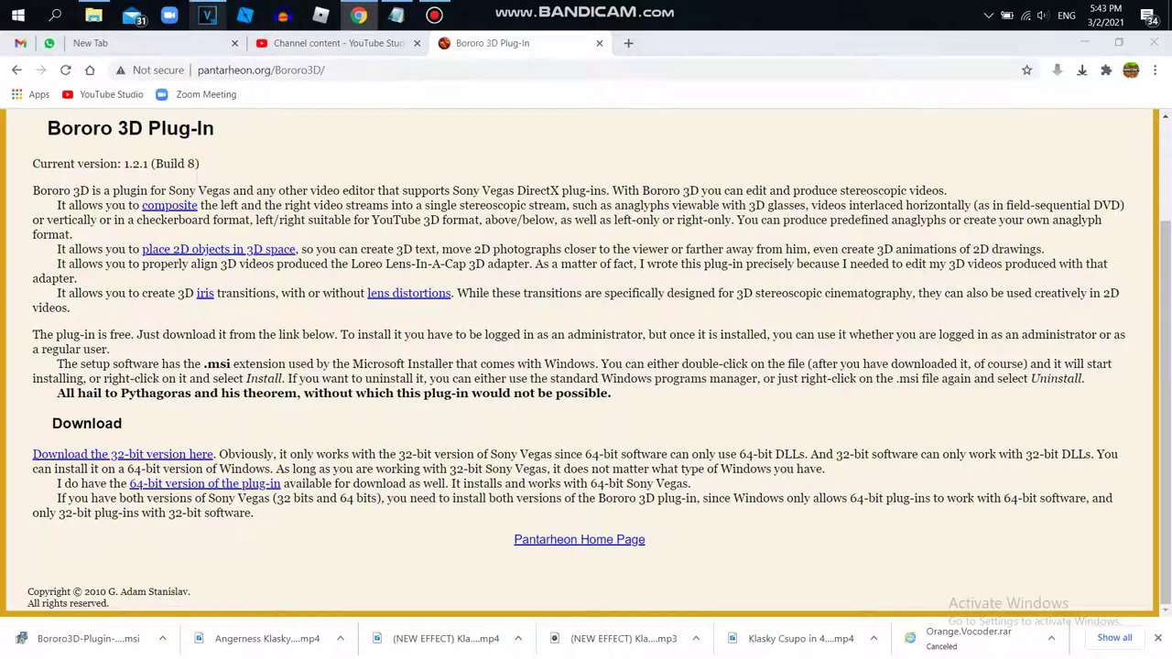
right_click(208, 16)
click(172, 381)
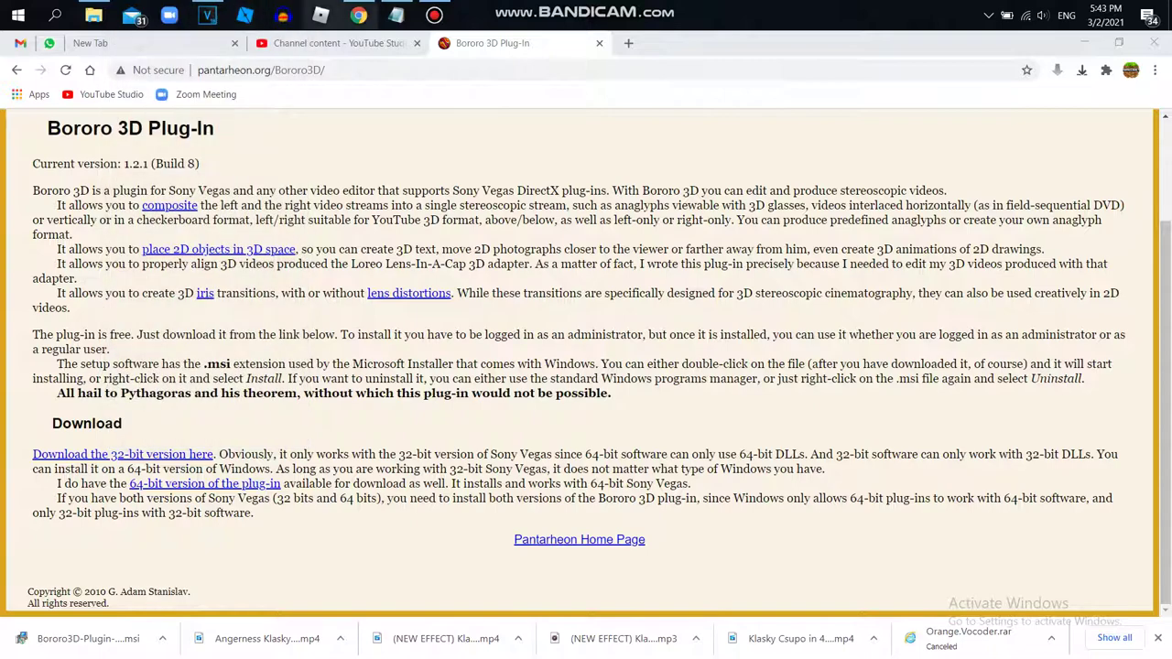
Step: Switch to the Original Discontinued G Major Effects project and display its project media
click(207, 16)
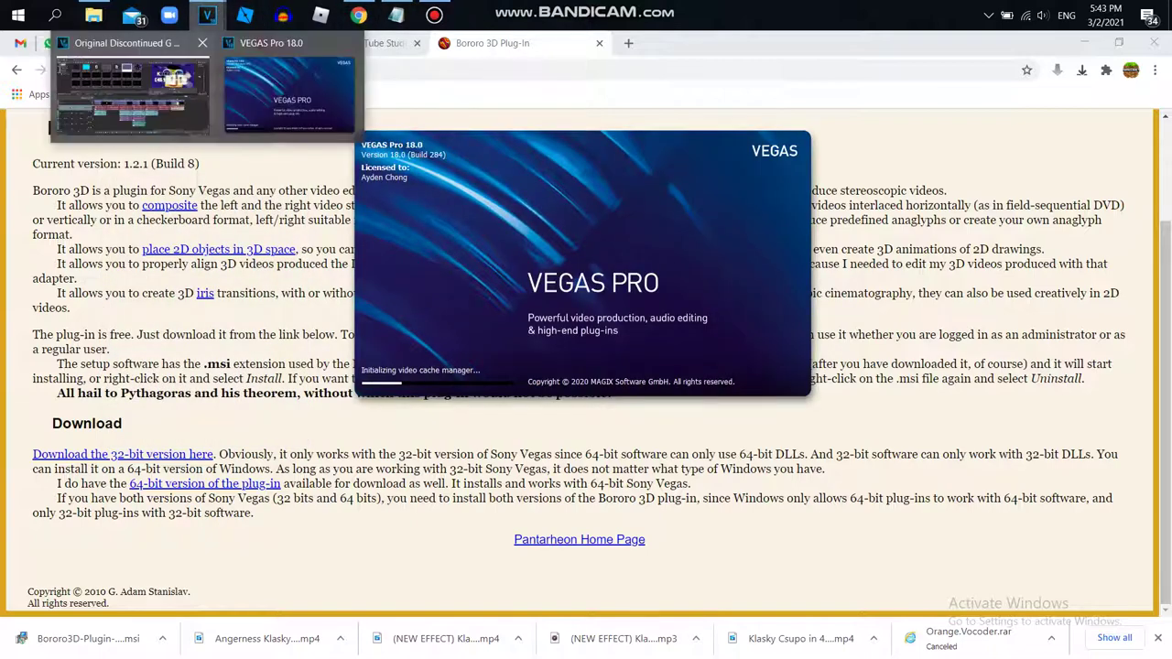
click(130, 92)
click(236, 340)
drag(135, 290, 134, 150)
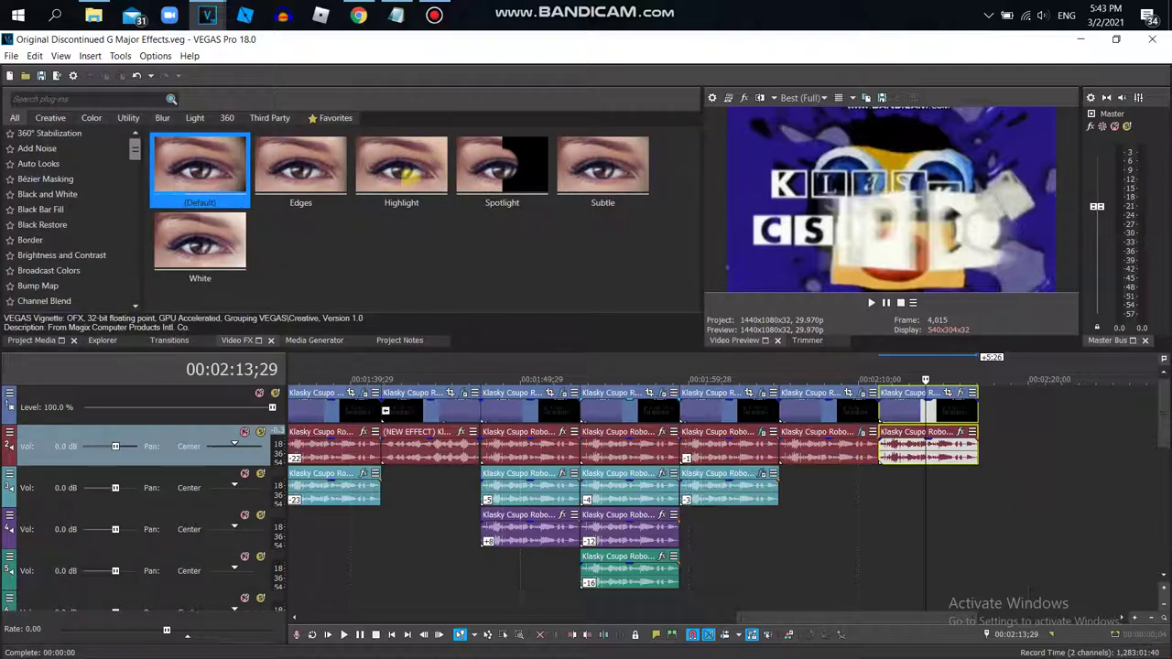
click(33, 340)
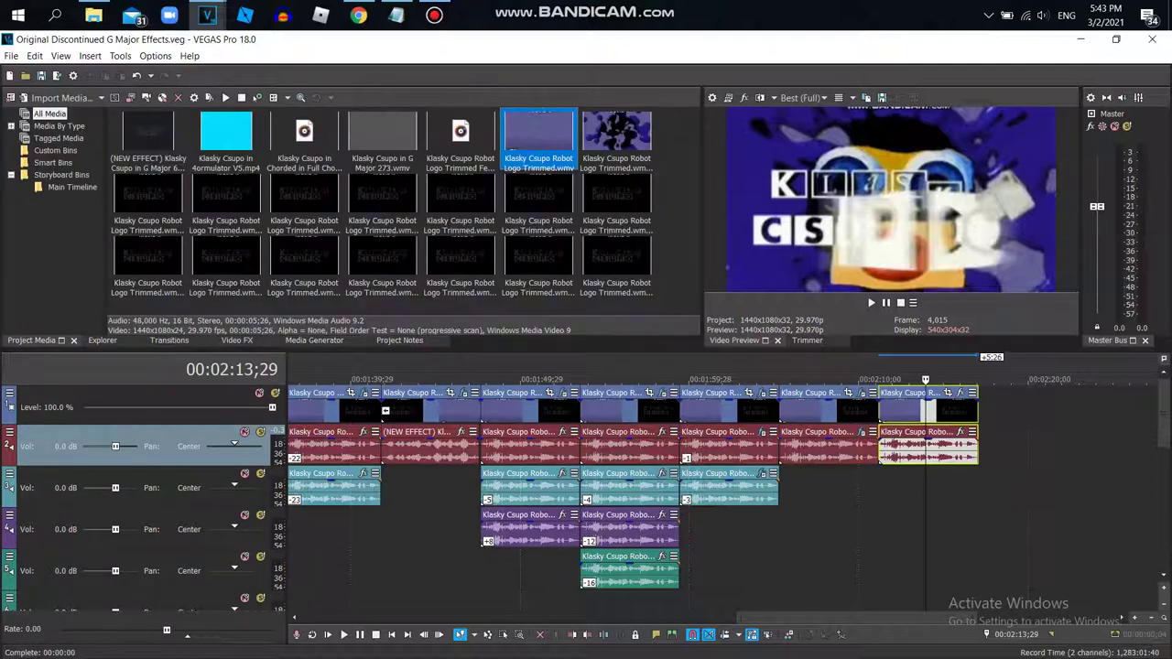
Step: Close the Bororo 3D Plug-In page in Chrome and switch to the newly launched untitled VEGAS Pro window
click(358, 14)
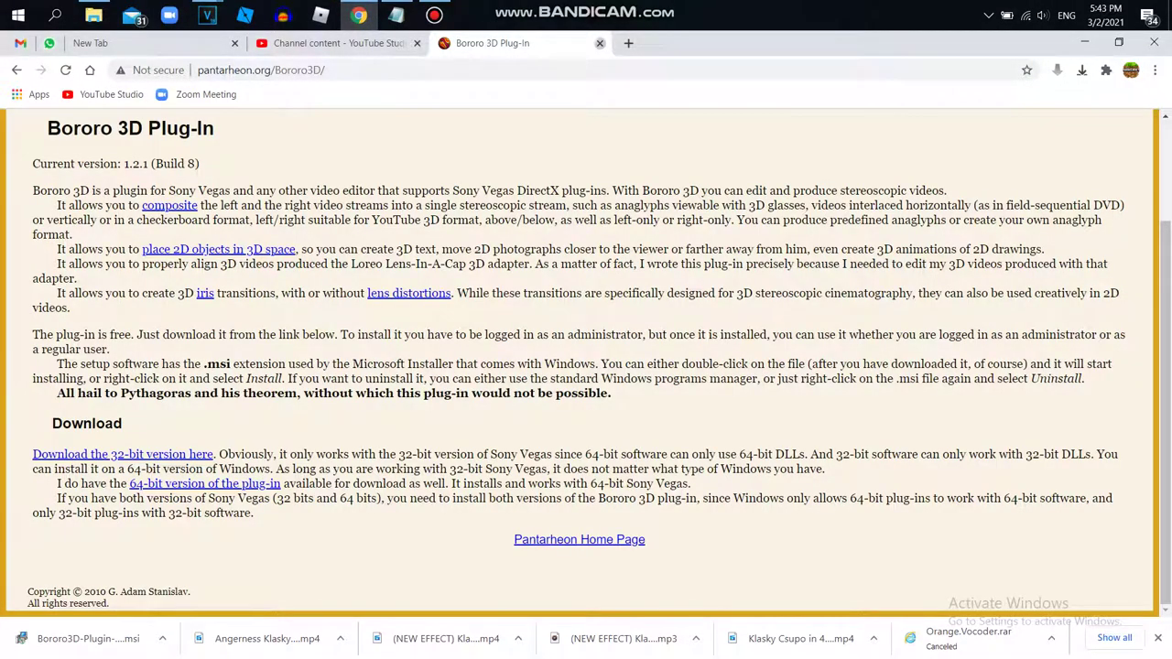
click(600, 43)
click(207, 14)
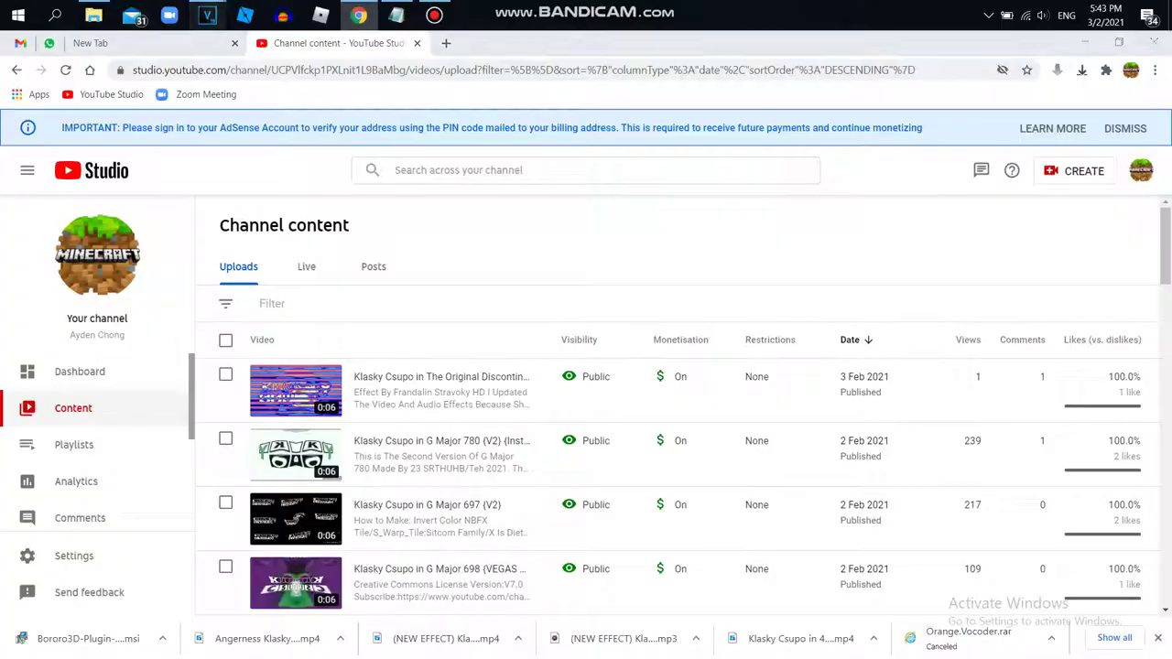
click(286, 87)
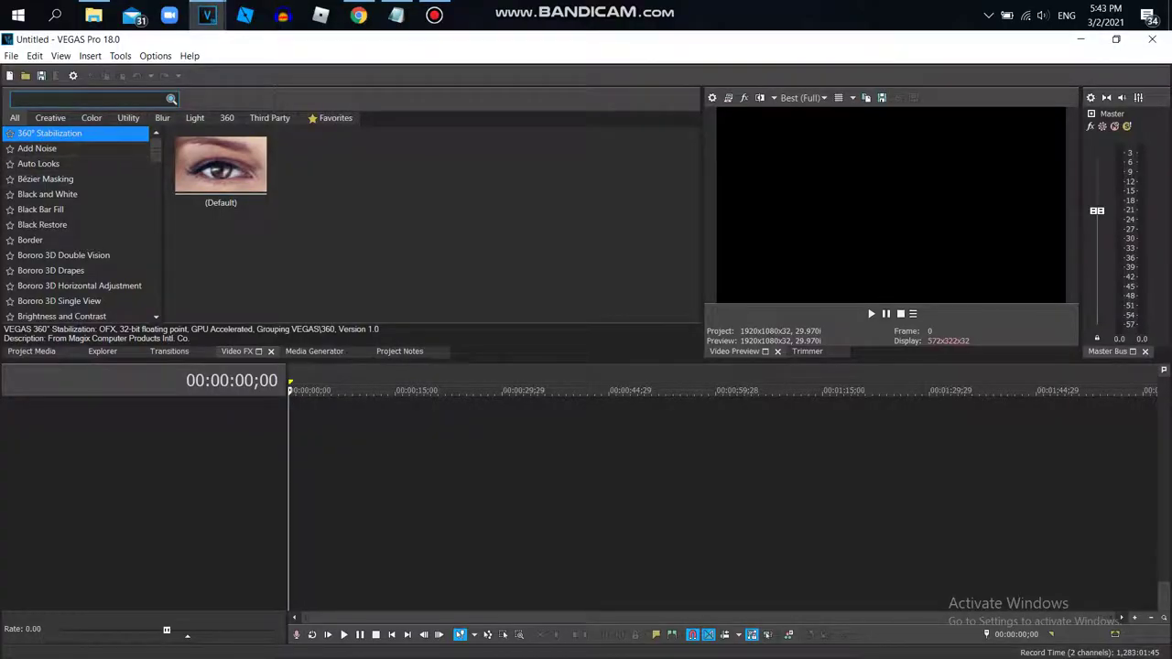
Step: Open the Parkour Effect project from DriverCD (D:)
click(26, 75)
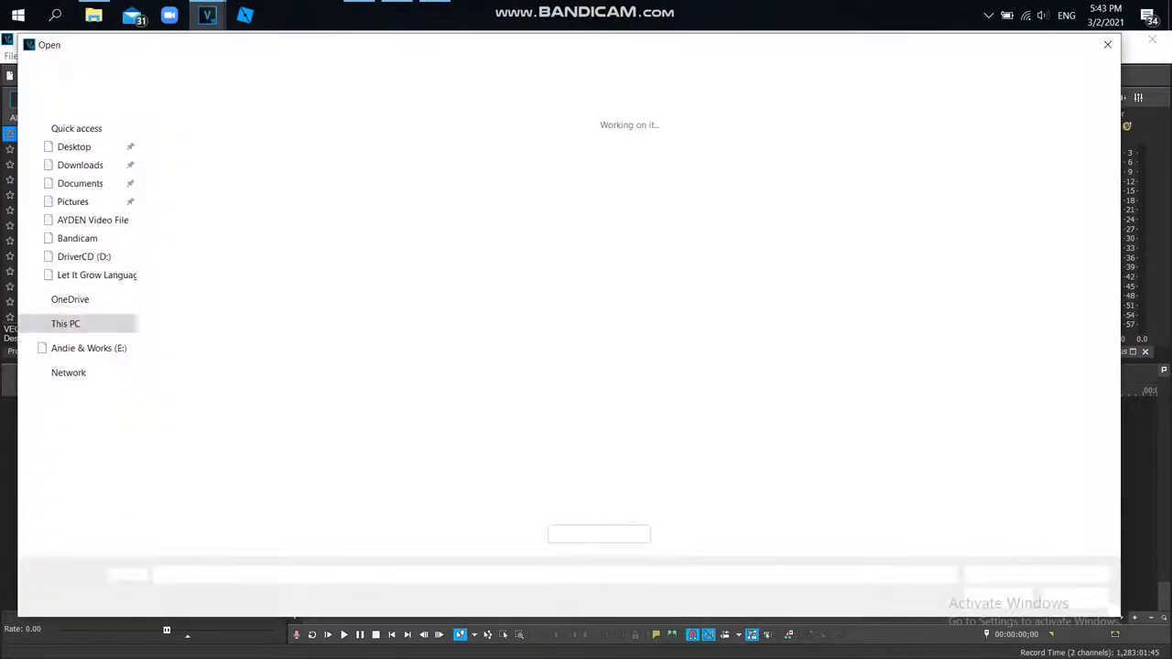
click(79, 348)
click(1084, 625)
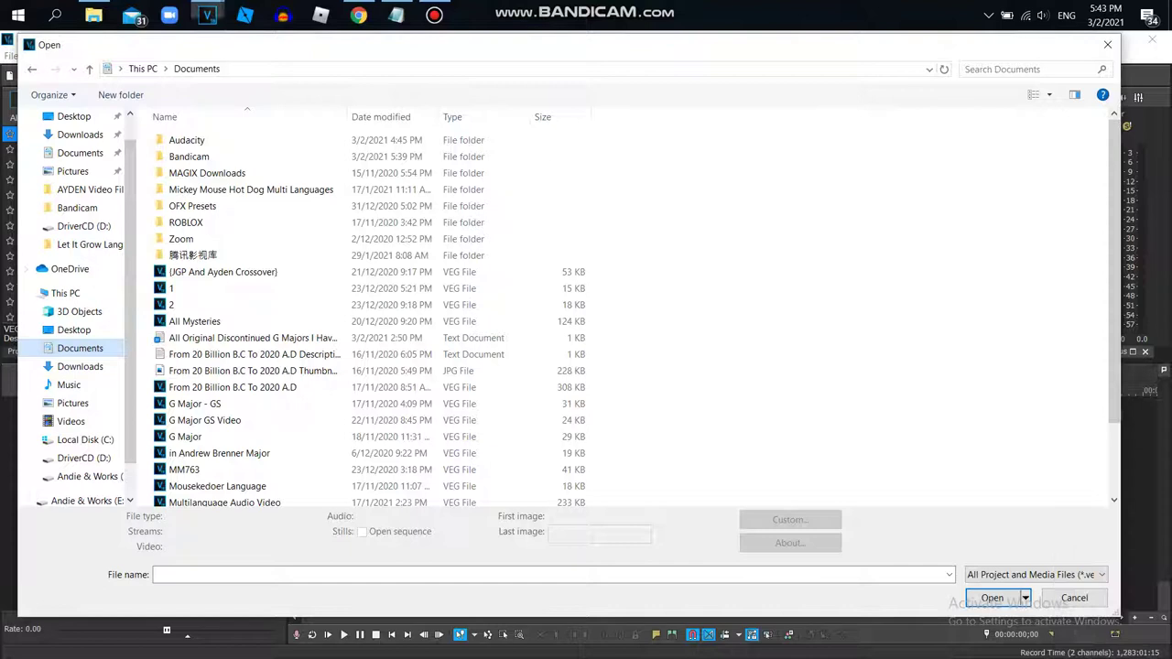
scroll(366, 311, down, 2)
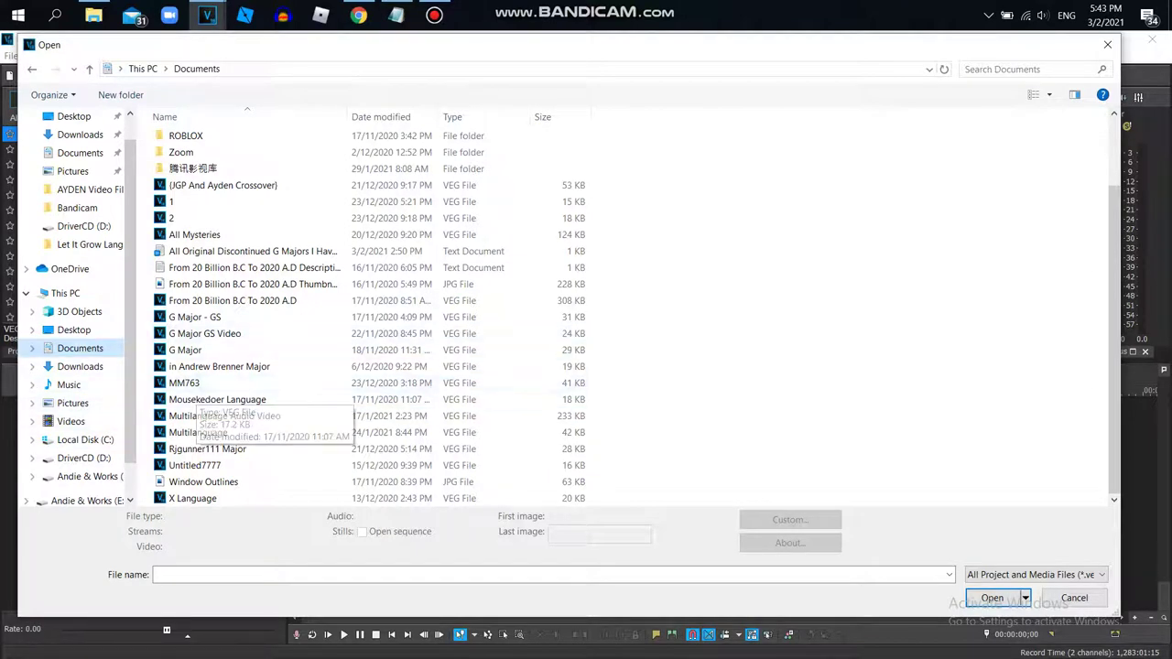
click(73, 329)
click(74, 403)
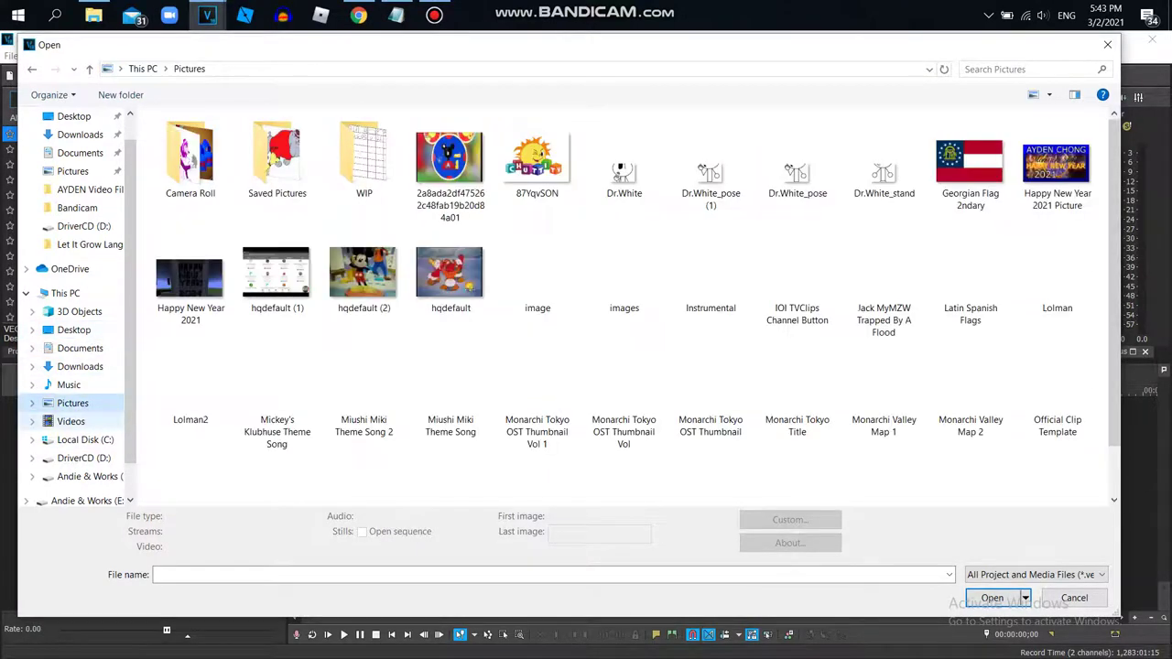
click(72, 422)
click(72, 403)
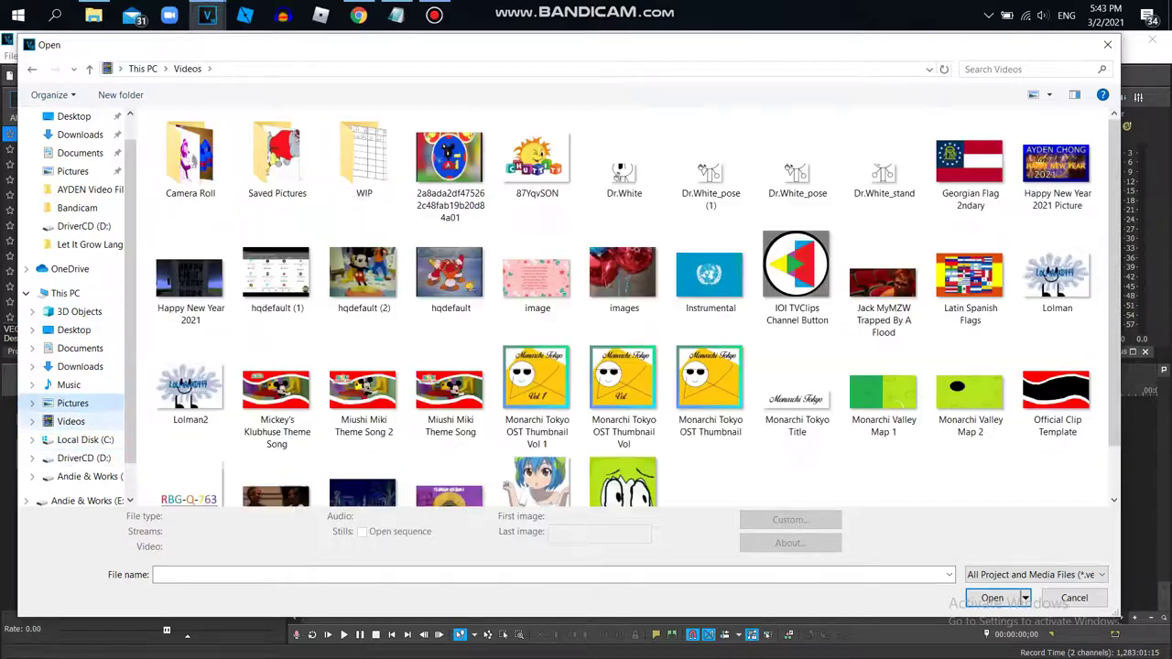
click(84, 458)
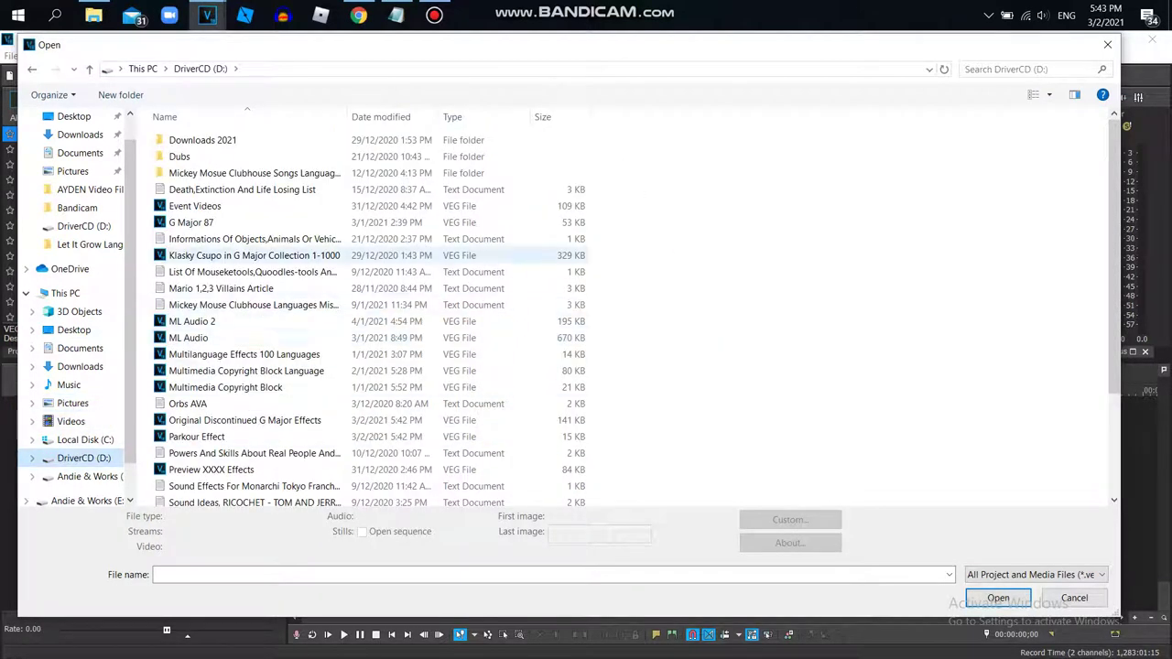
double_click(196, 437)
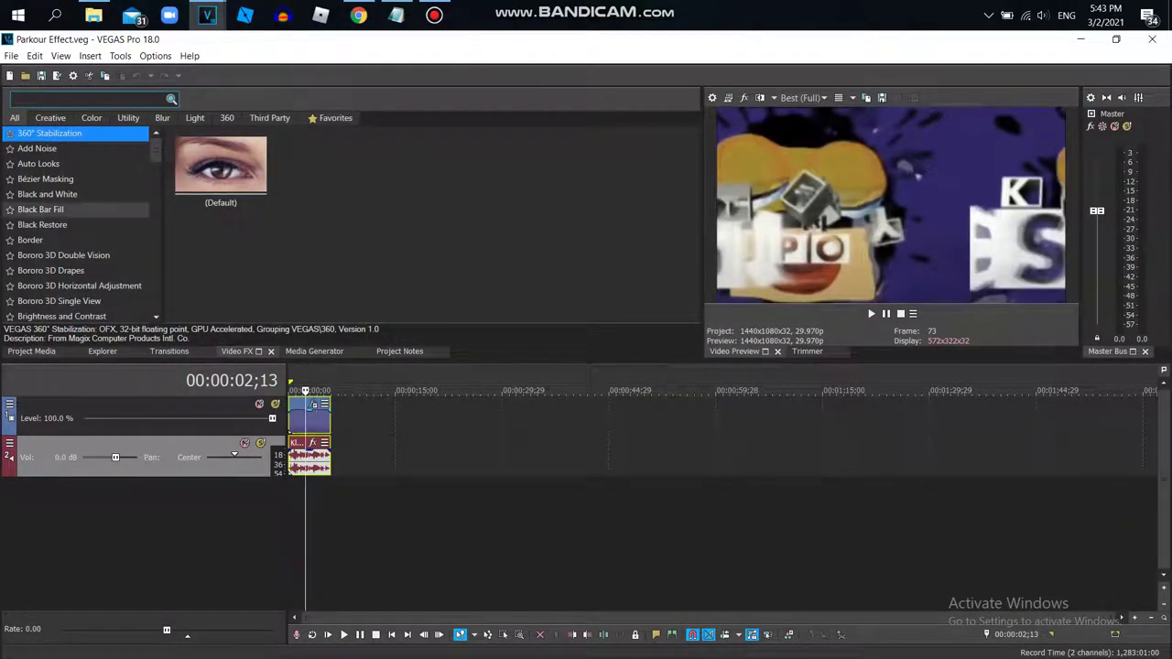
Step: Apply Bororo 3D Double Vision twice to the Klasky Csupo Robot Logo clip, with the Left/Right and Above/Below presets
click(75, 255)
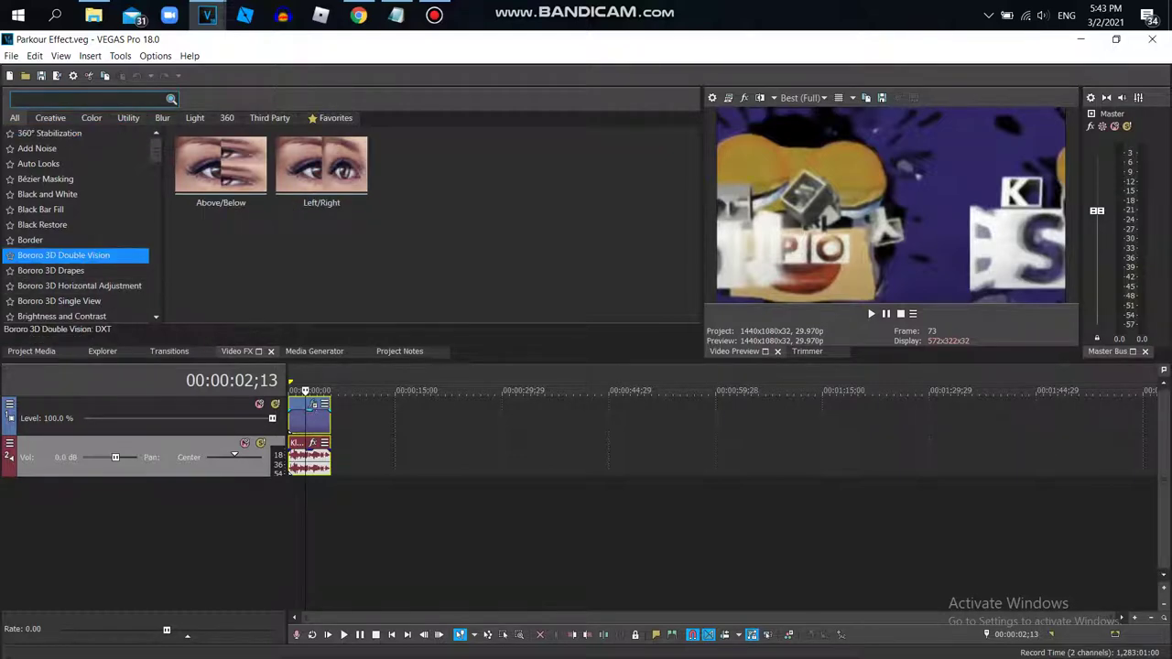
drag(321, 171, 310, 420)
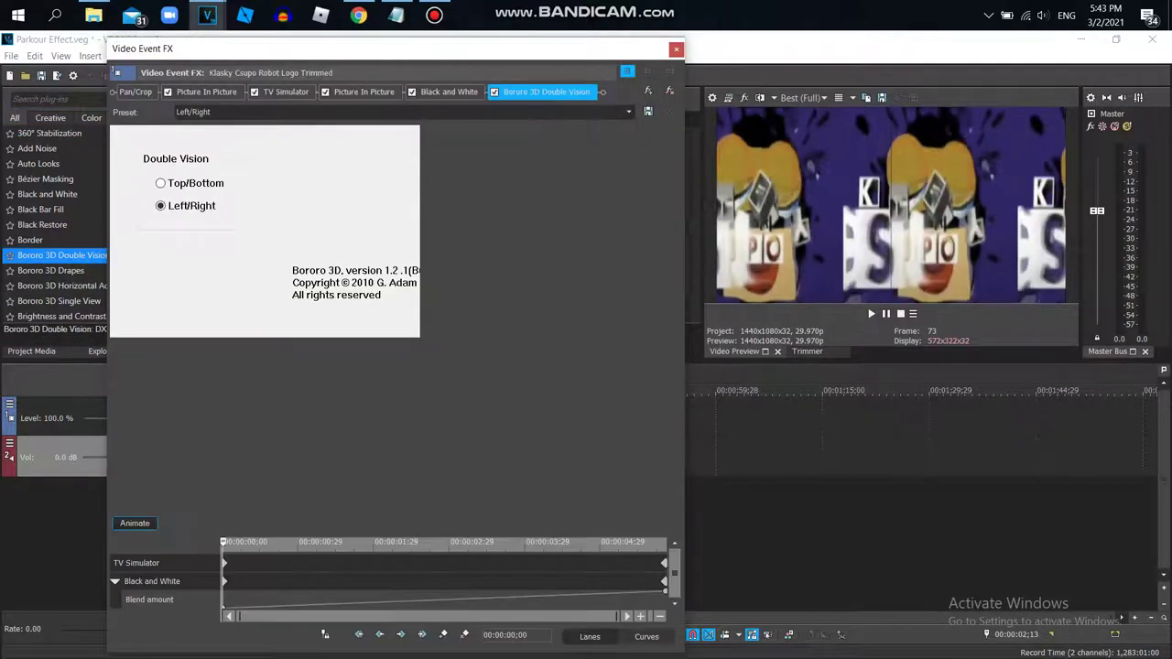
drag(293, 48, 337, 284)
drag(221, 170, 274, 412)
click(721, 285)
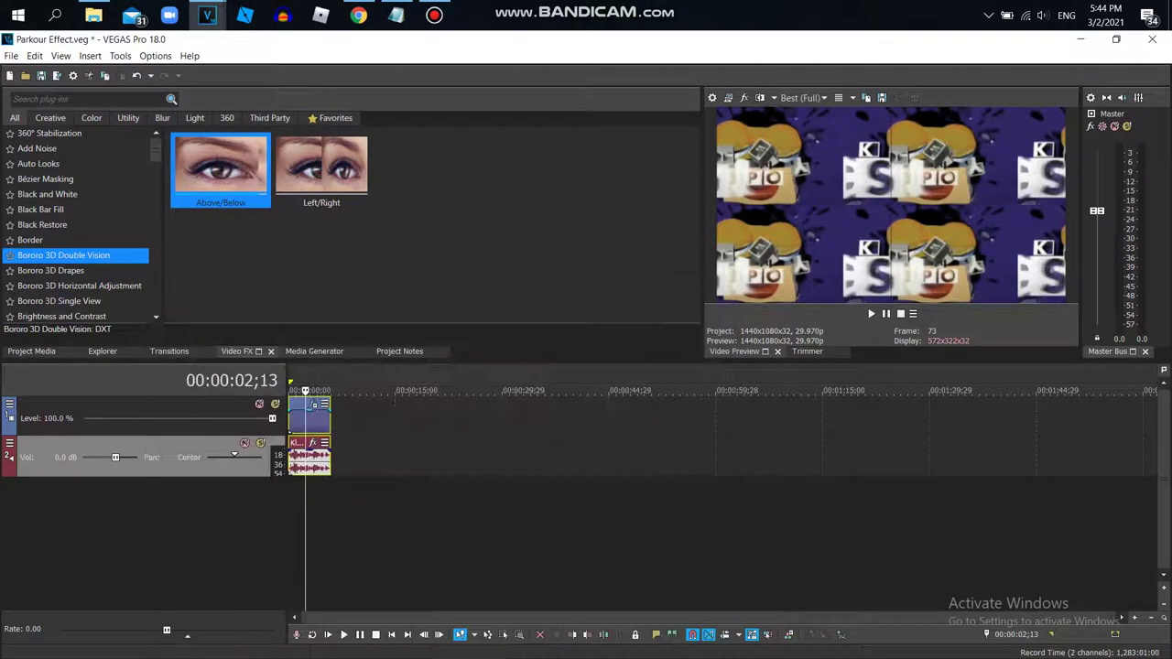
Step: Add a Picture In Picture effect with the (Default) preset to the Klasky Csupo Robot Logo clip
scroll(440, 476, up, 10)
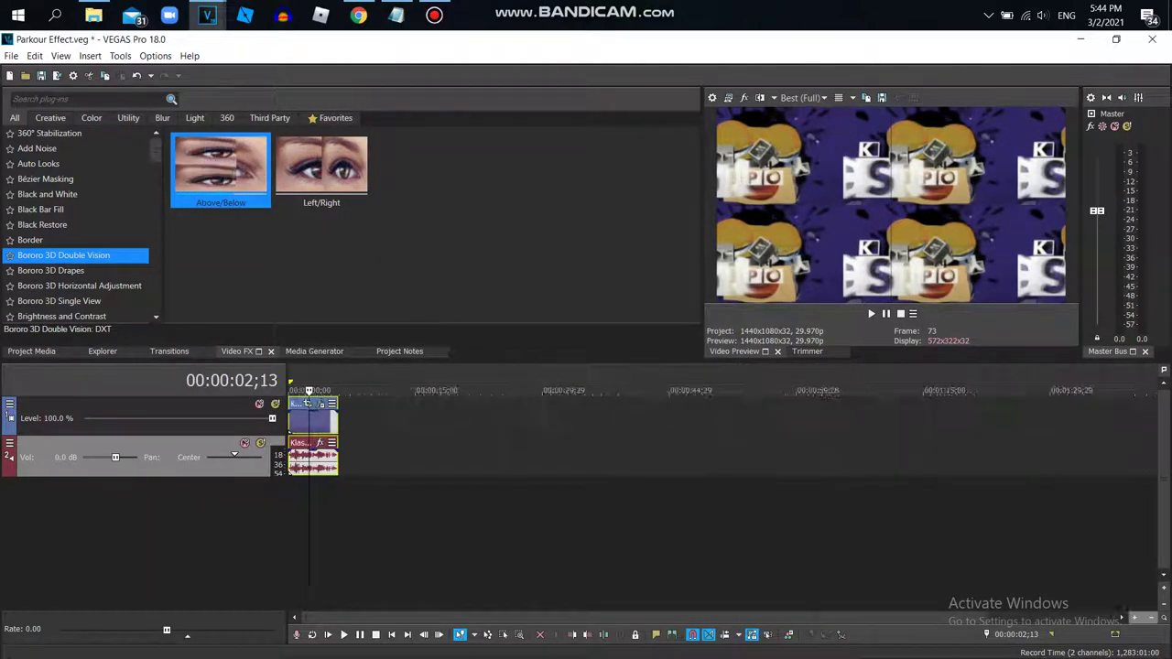
scroll(78, 224, down, 7)
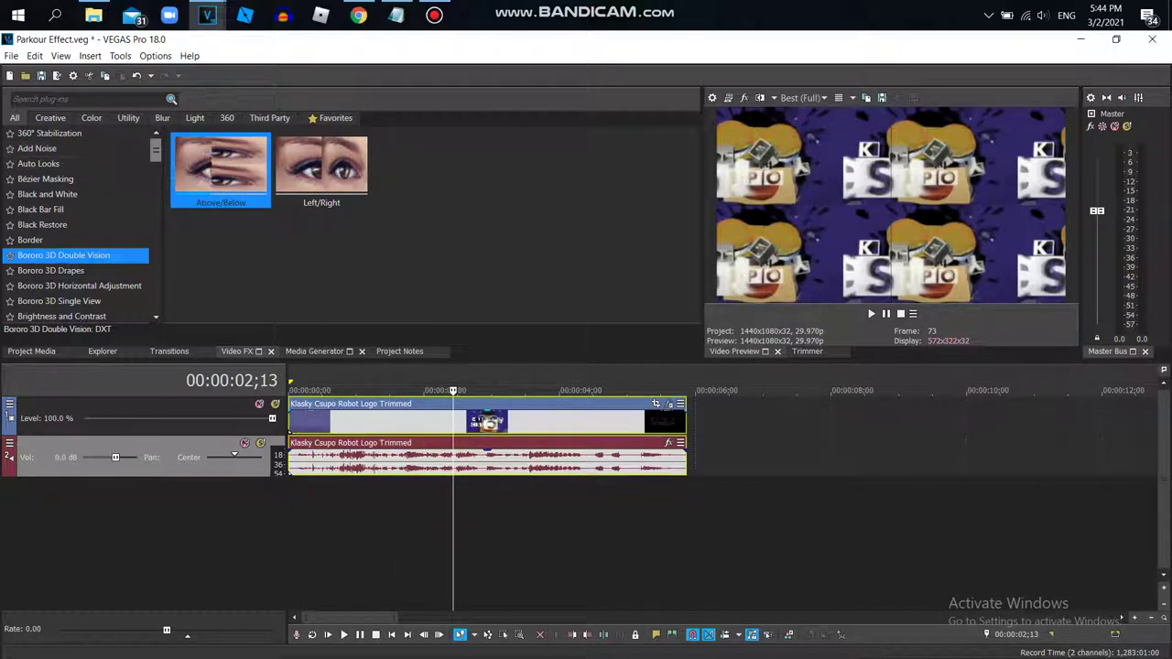
scroll(78, 224, down, 2)
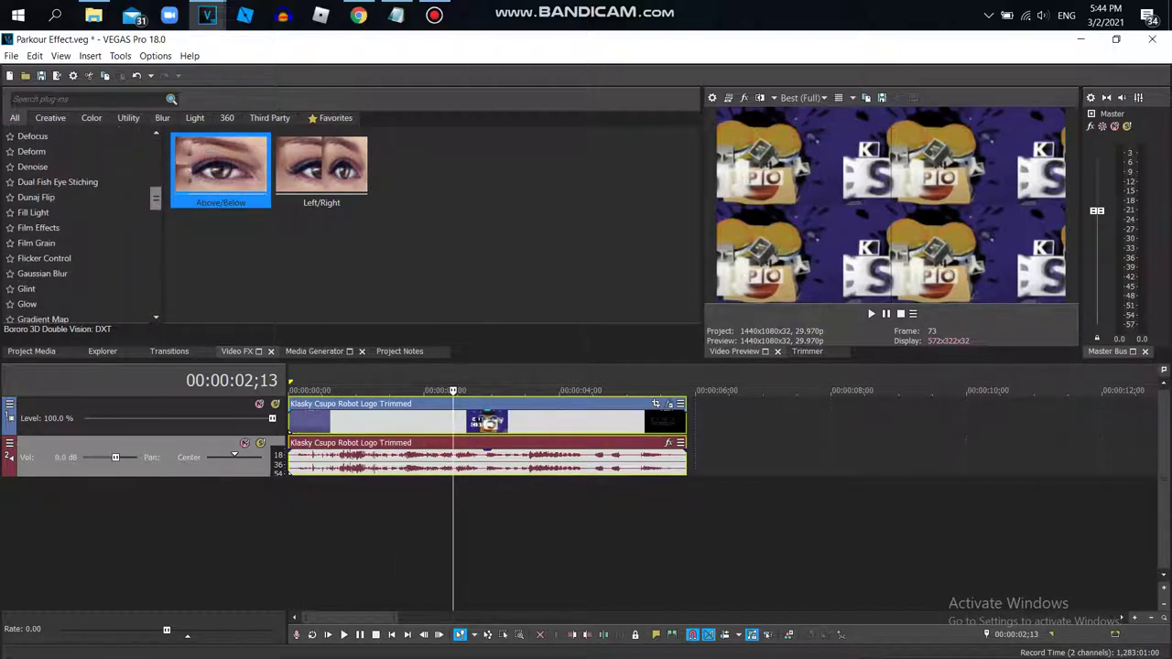
scroll(77, 225, down, 12)
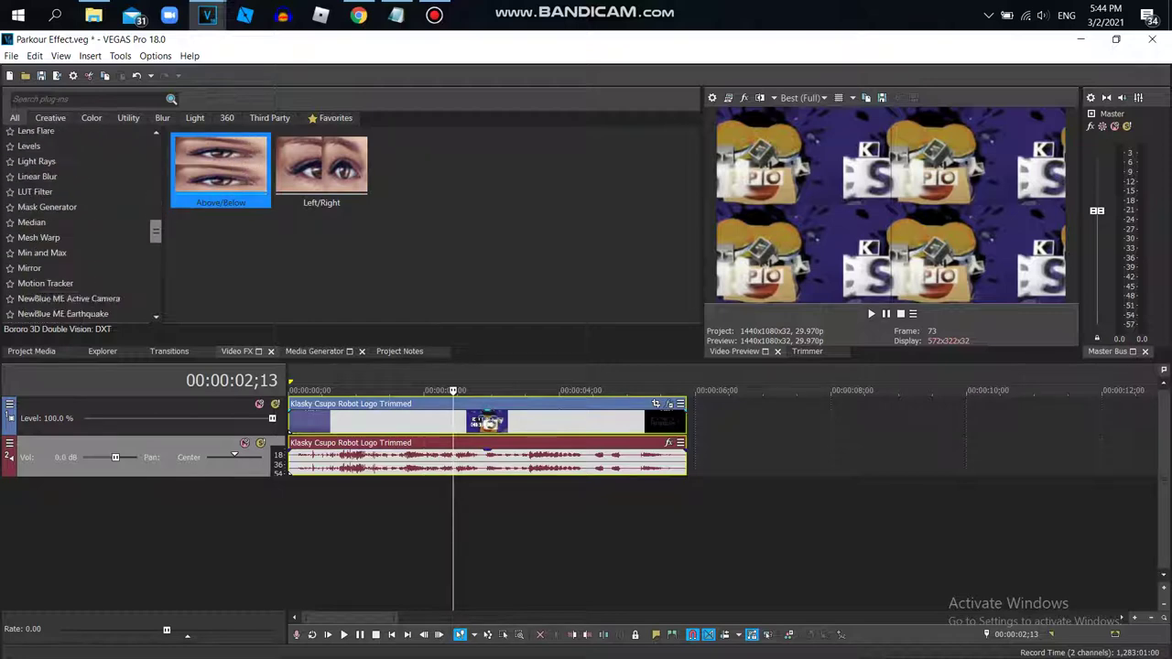
scroll(78, 224, down, 1)
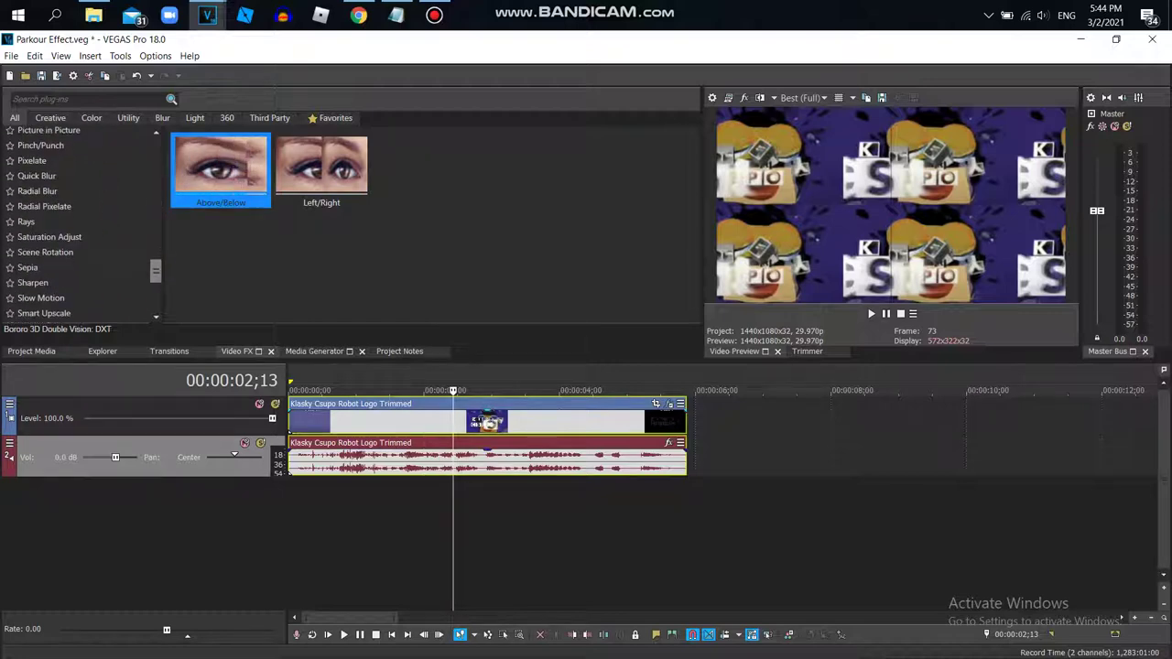
scroll(78, 236, up, 1)
click(55, 161)
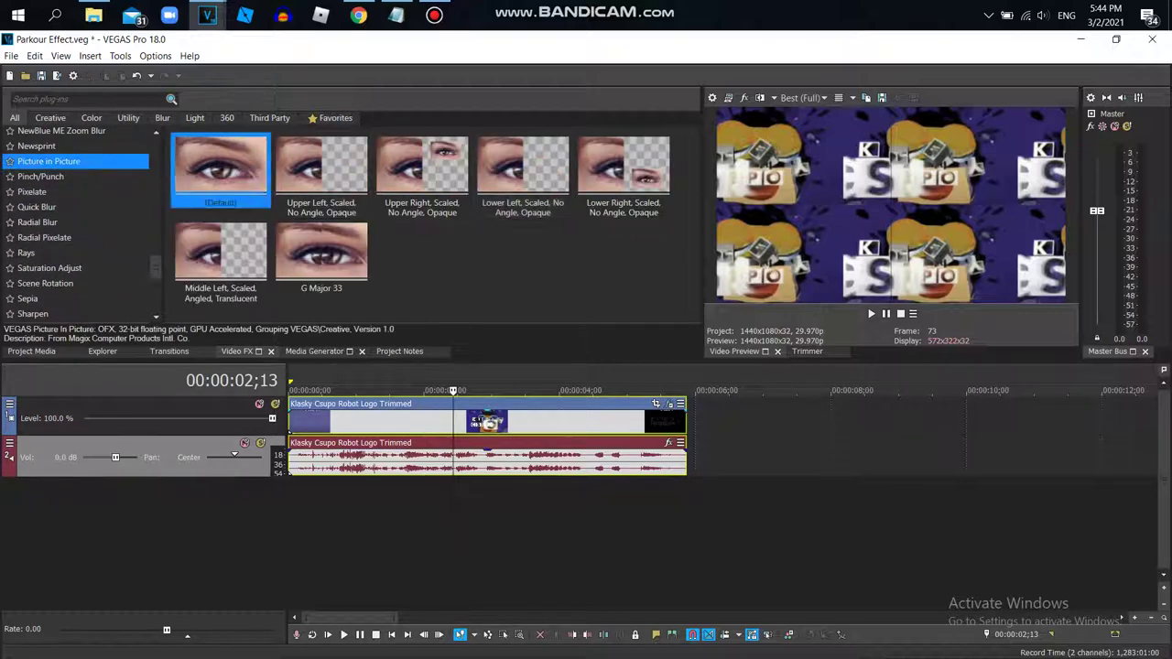
drag(221, 166, 394, 421)
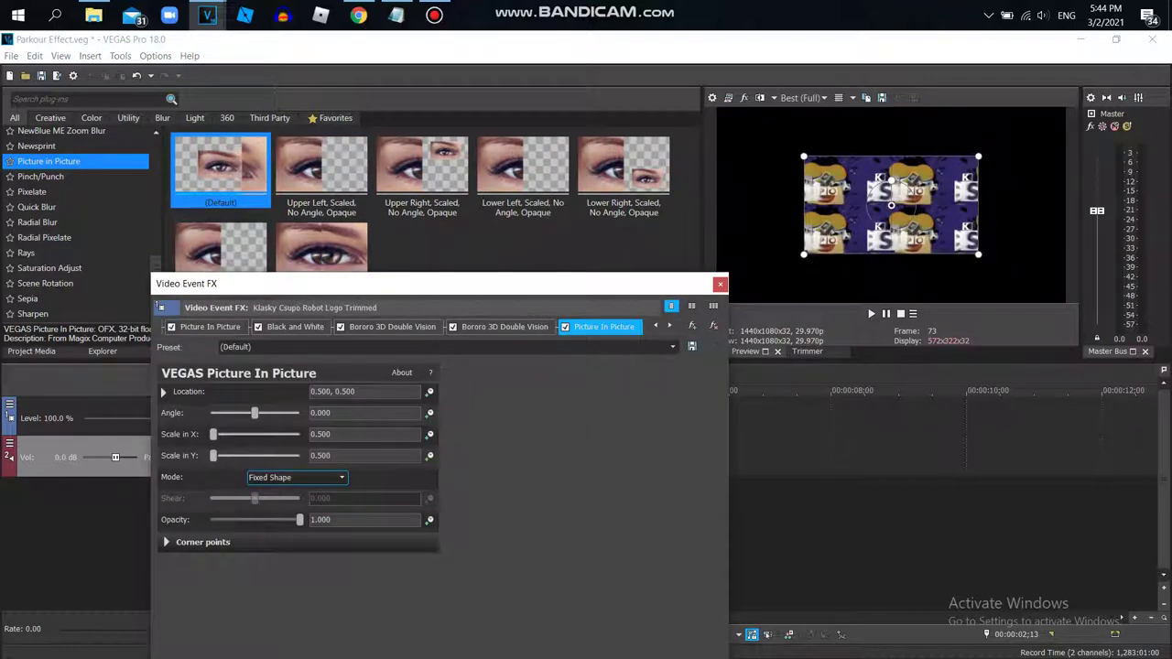
Step: Set the Picture In Picture effect's X and Y scale to 2.000 and its location to 1.000, 0.000
drag(1012, 273, 1143, 347)
drag(892, 206, 1065, 304)
click(333, 435)
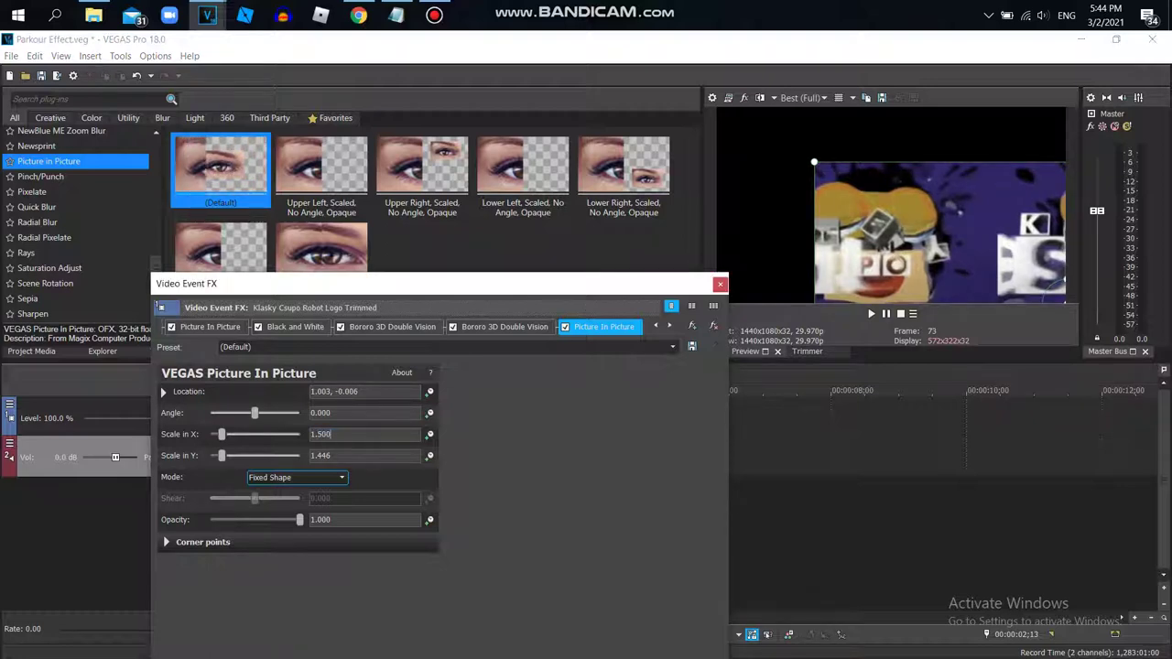
click(334, 413)
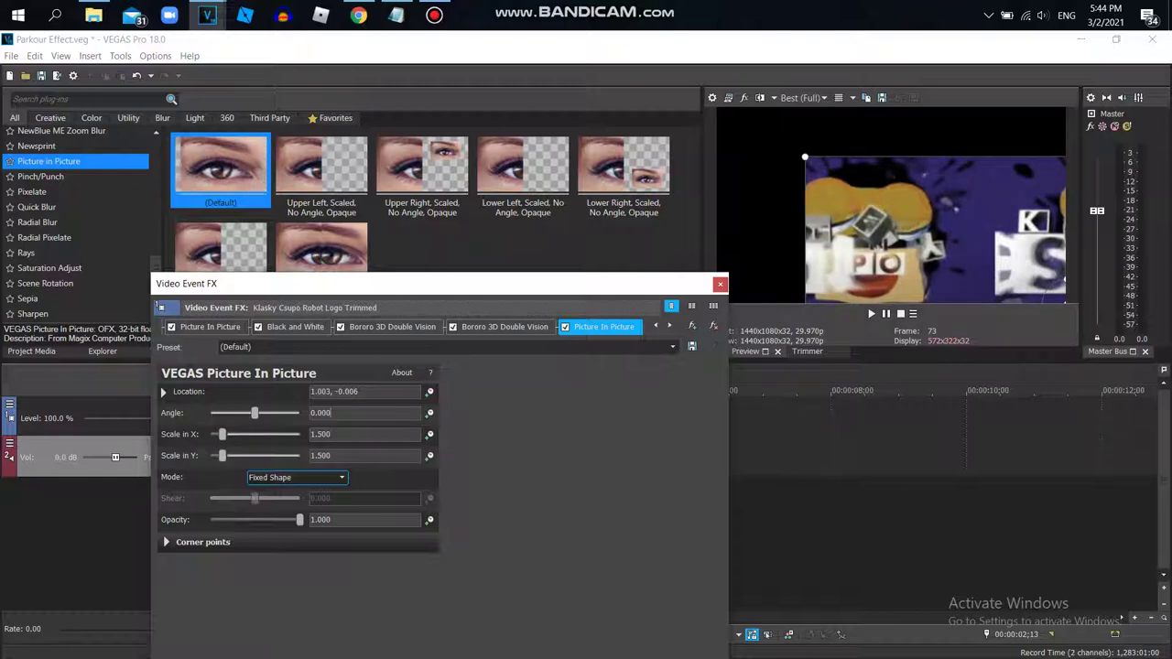
drag(805, 158, 719, 109)
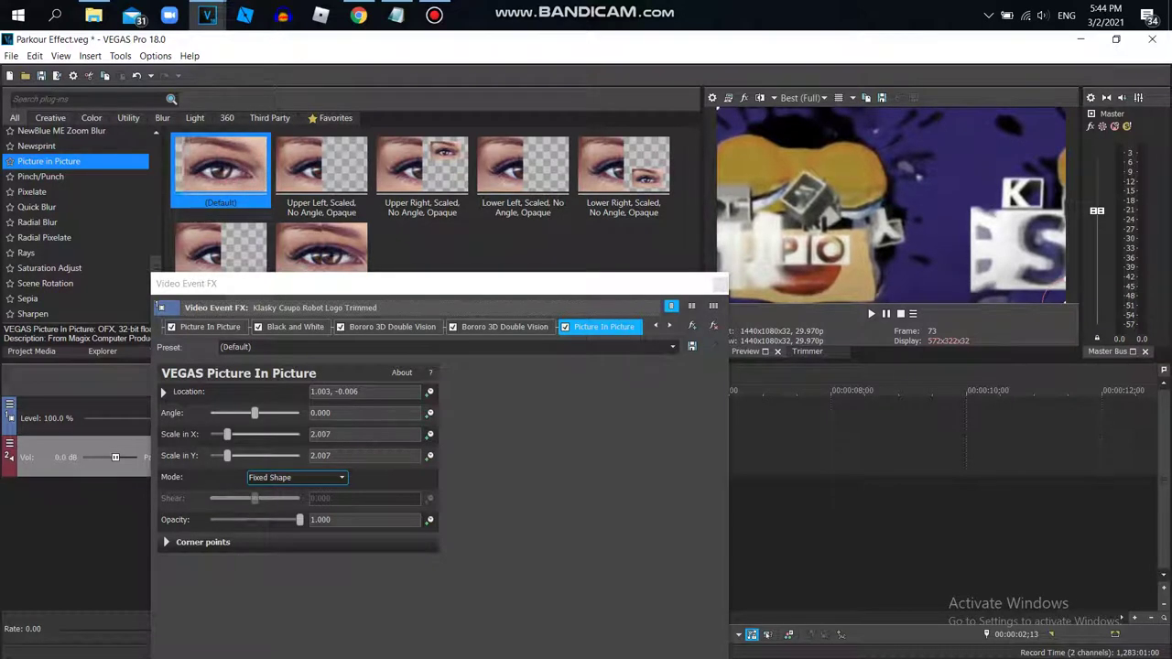
click(327, 434)
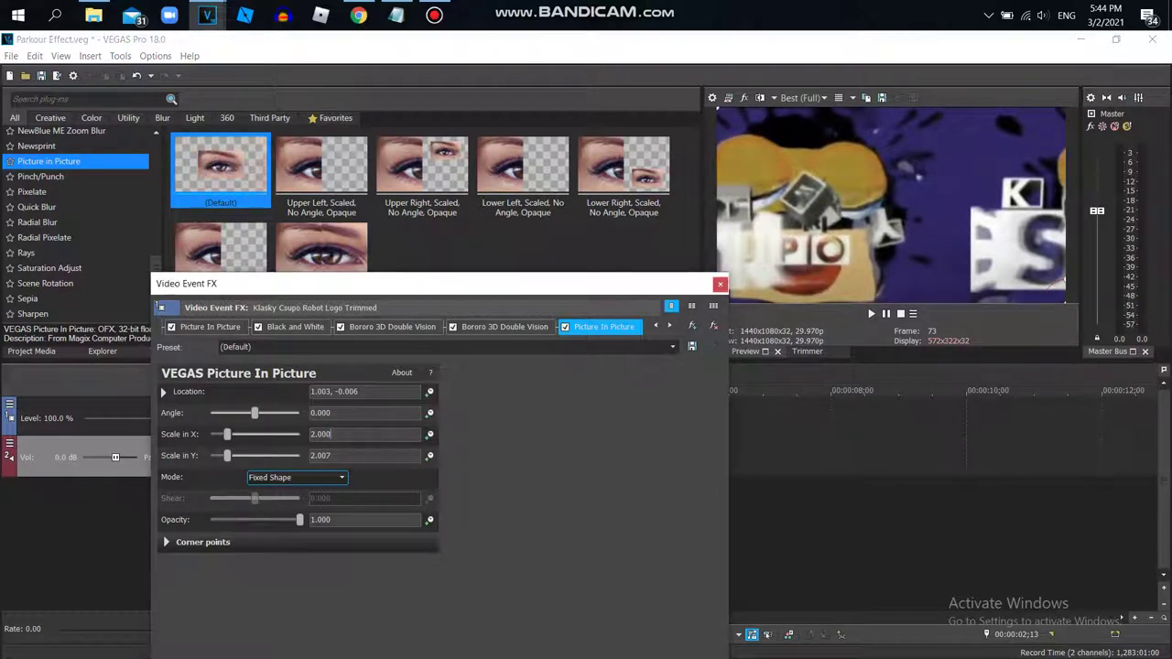
click(328, 413)
click(331, 413)
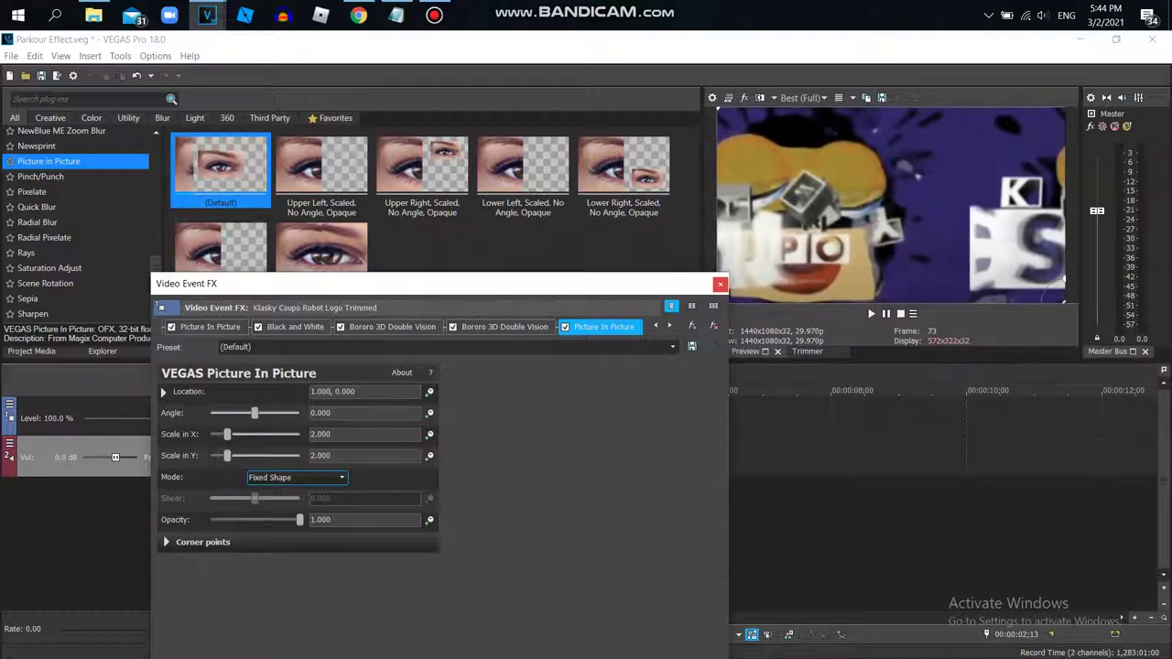
click(721, 285)
Step: Play the clip from its start to preview the Picture In Picture result, keeping the clip aligned to the timeline start
double_click(454, 460)
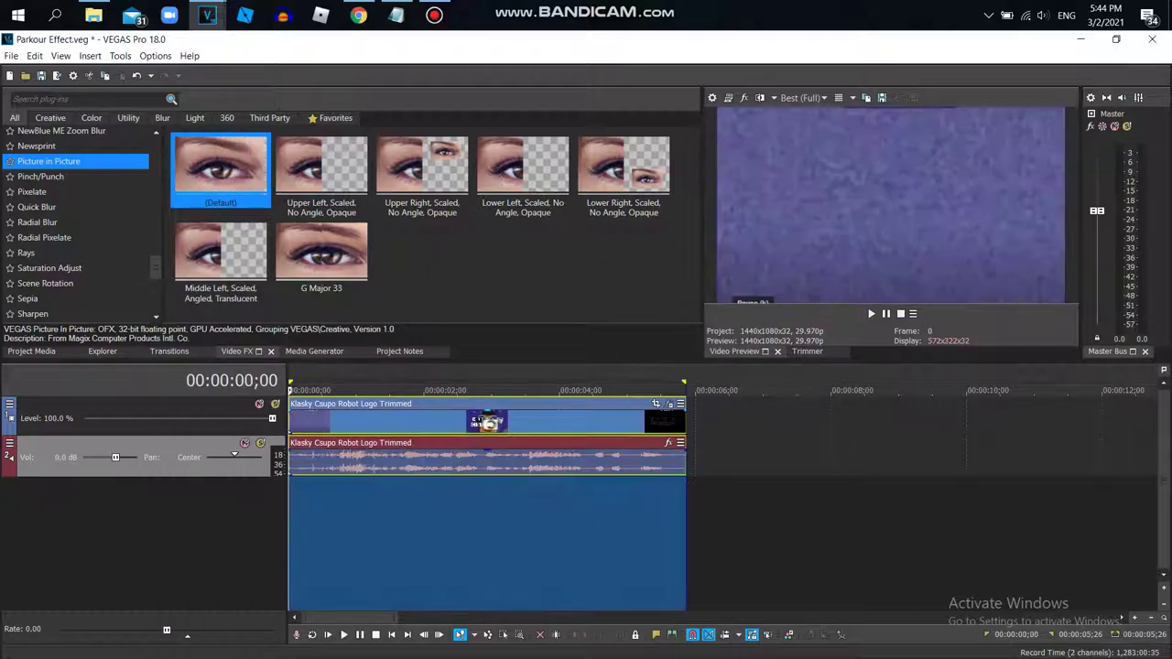
click(871, 313)
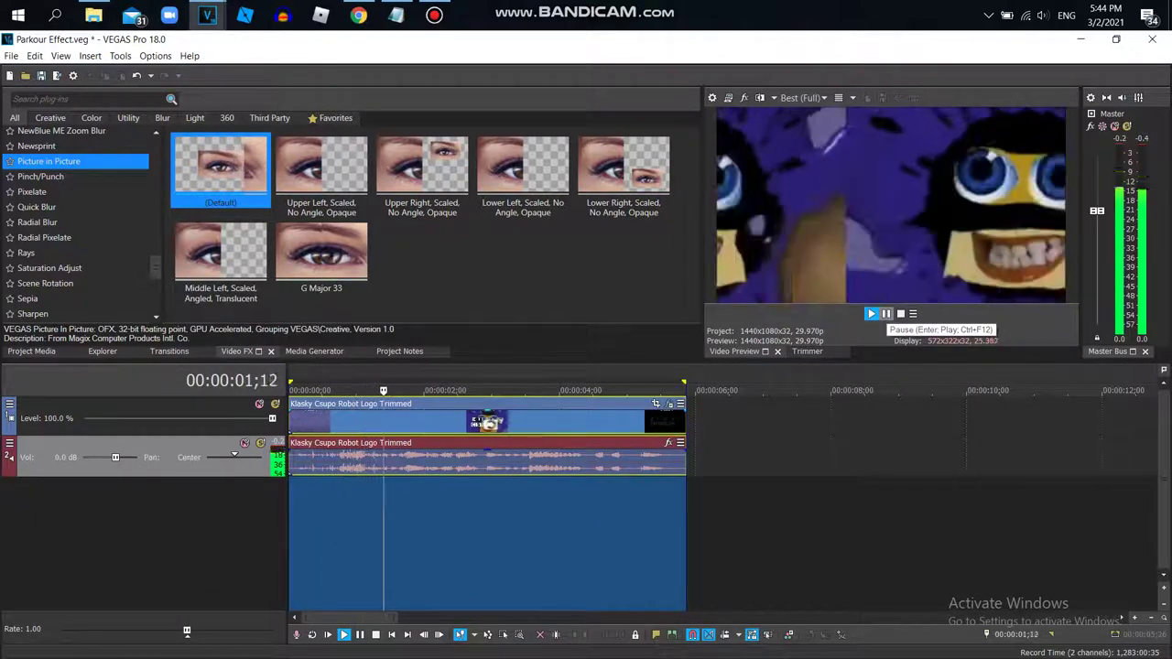
click(885, 314)
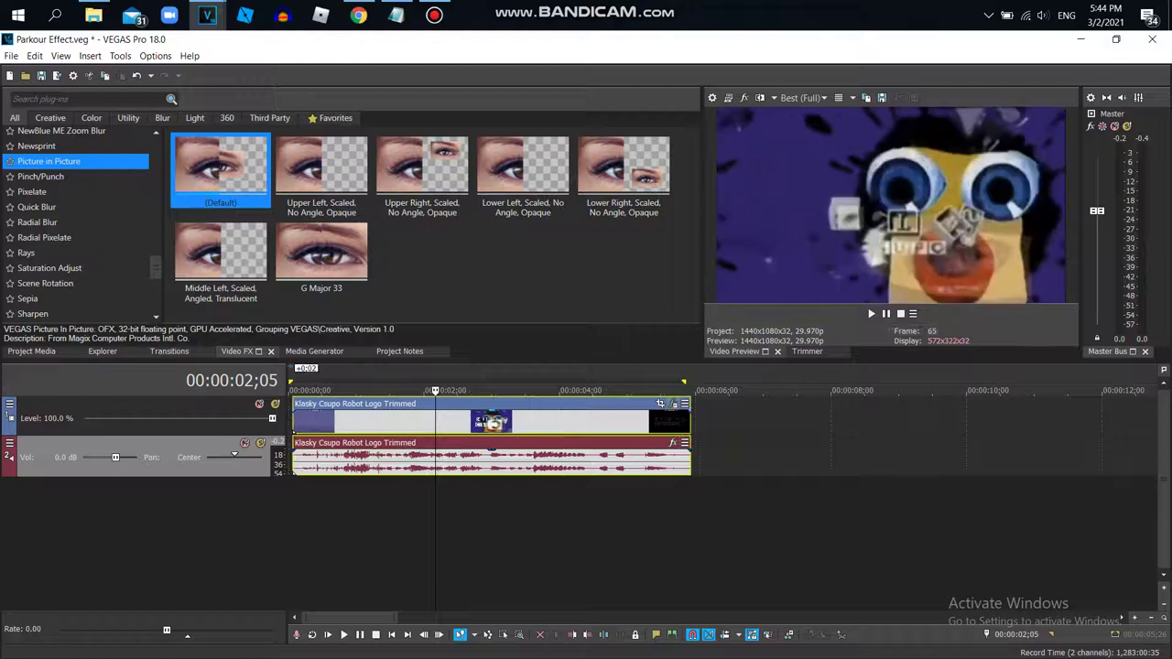
drag(453, 460, 449, 460)
Step: Keyframe the clip's last Picture In Picture effect at 00:00:05;26 with the (Default) preset
click(669, 404)
drag(568, 282, 513, 68)
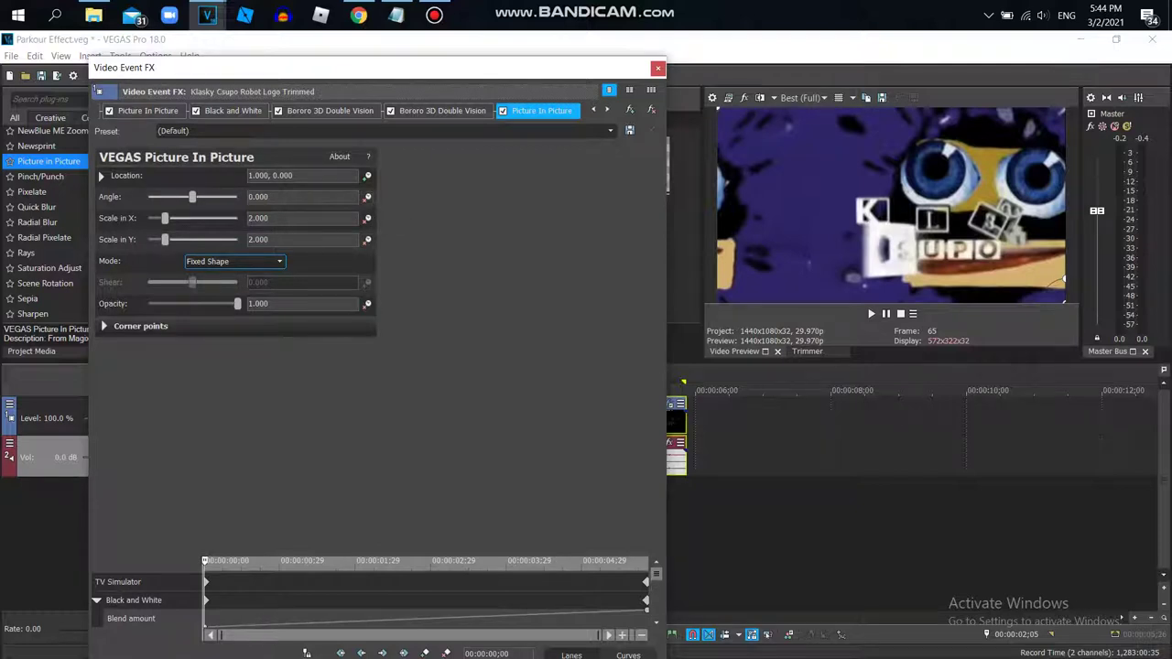
mouse_move(657, 573)
mouse_down()
mouse_move(656, 612)
mouse_move(650, 584)
mouse_up()
click(620, 583)
click(611, 131)
click(586, 142)
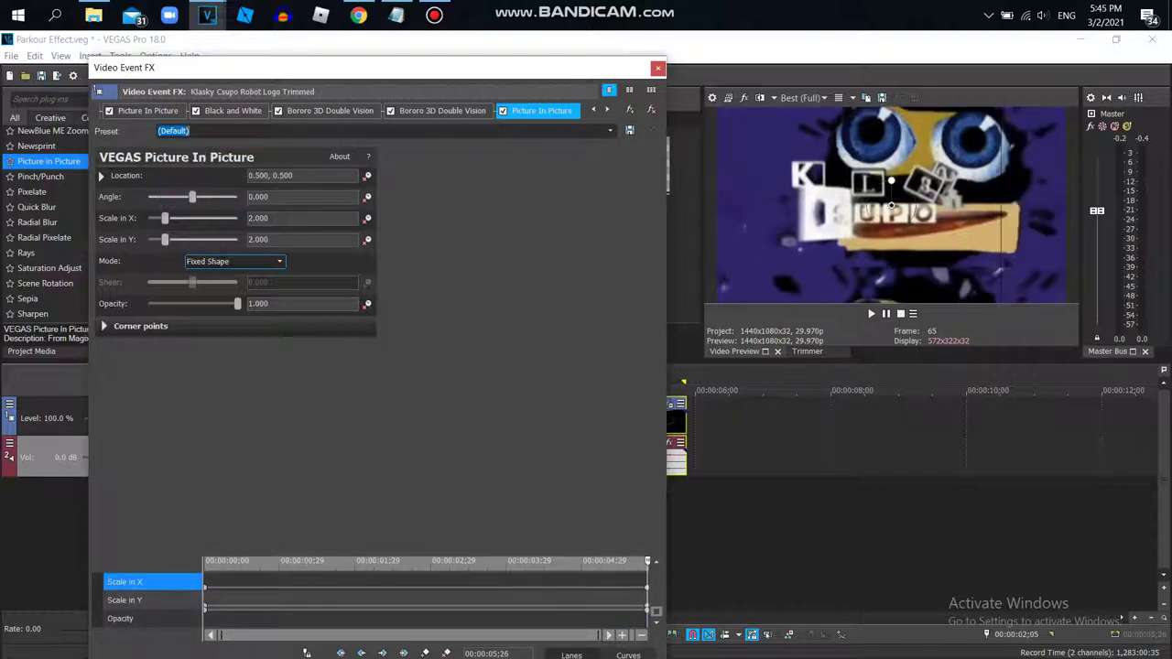
click(657, 68)
Step: Play the clip to check the animated Picture In Picture movement, and set the time selection to the clip's length
click(871, 315)
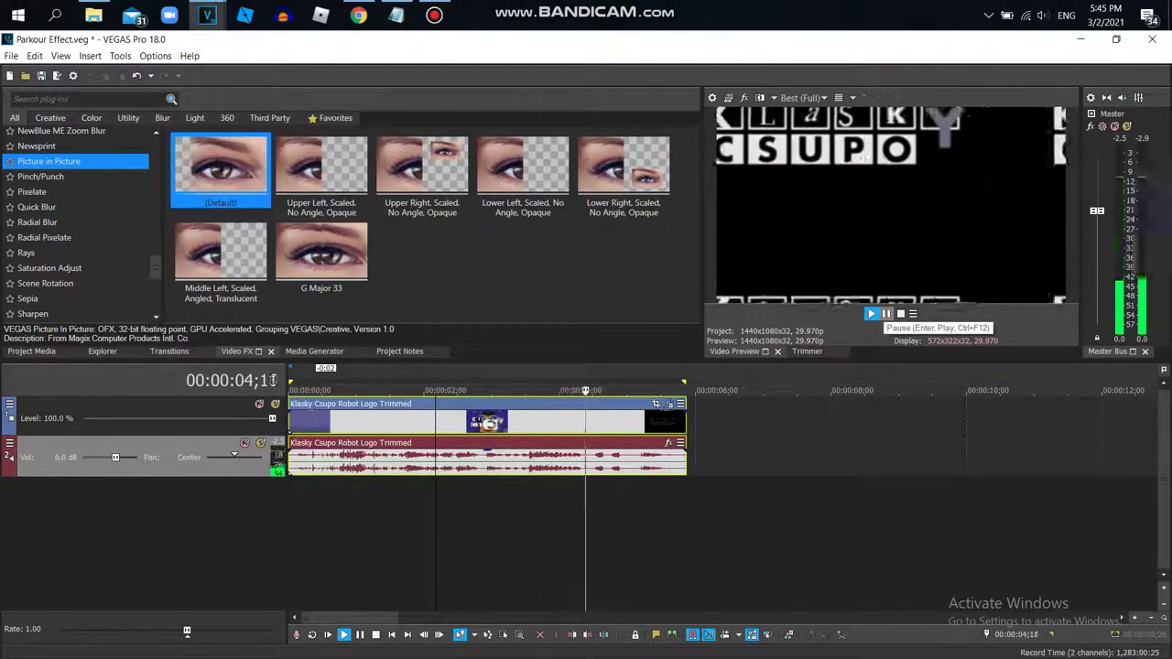
click(887, 314)
click(725, 459)
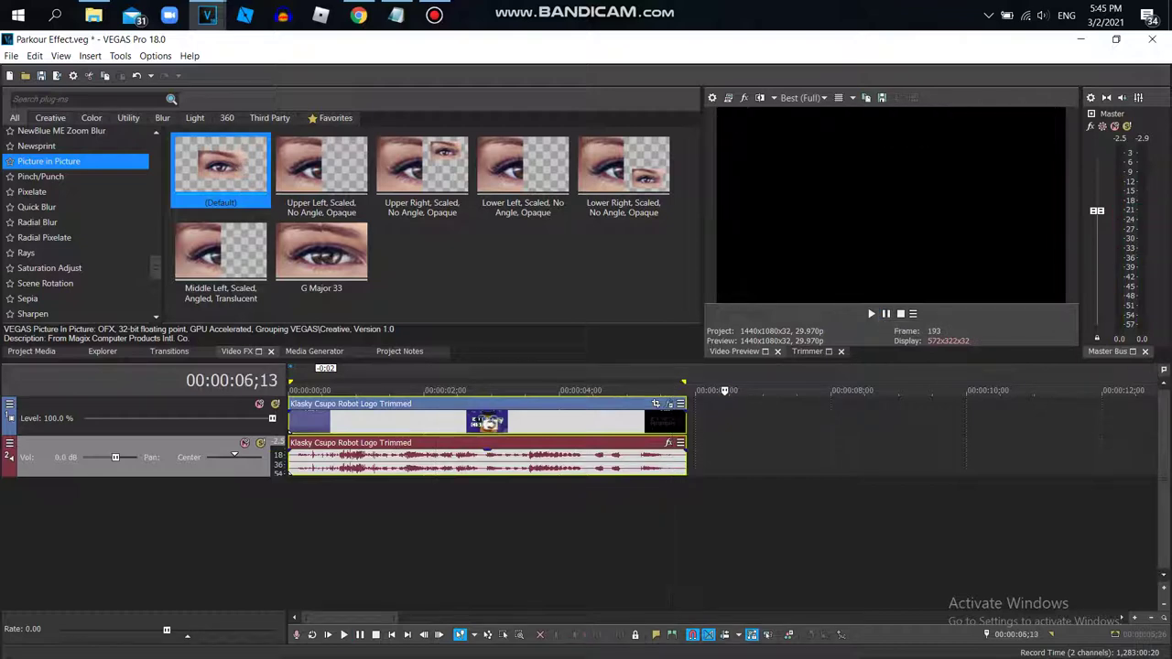
double_click(641, 462)
scroll(78, 224, up, 6)
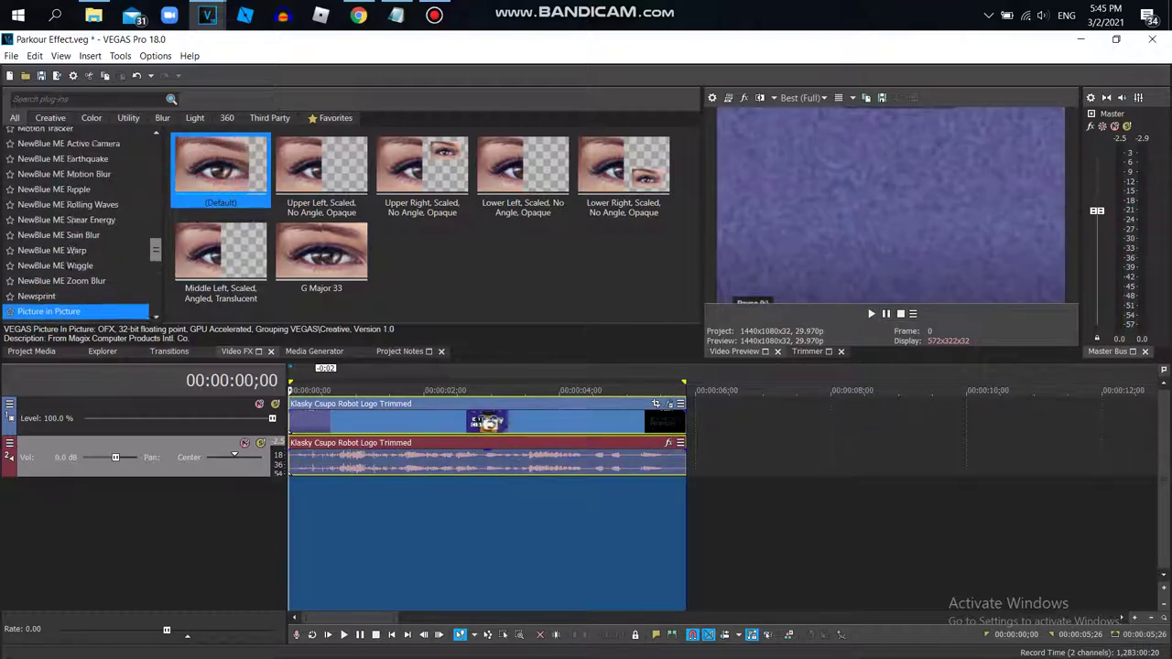
scroll(78, 225, up, 5)
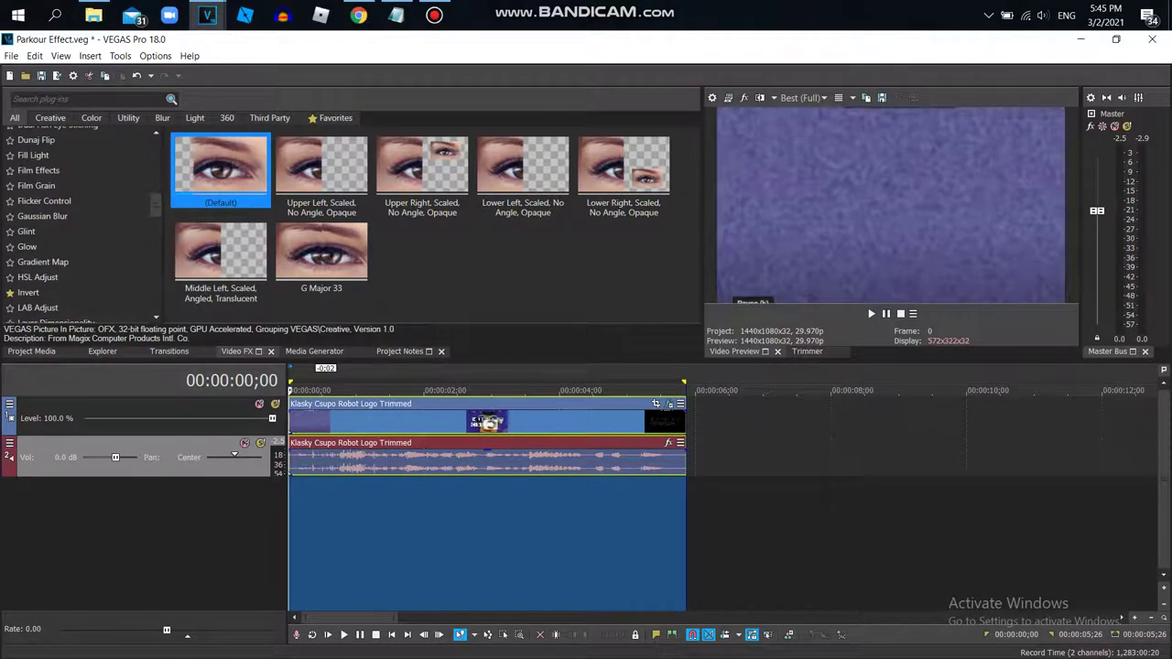
Step: Insert a video track above the clip with a Red solid color event trimmed to the clip's end
right_click(726, 404)
click(769, 245)
click(314, 350)
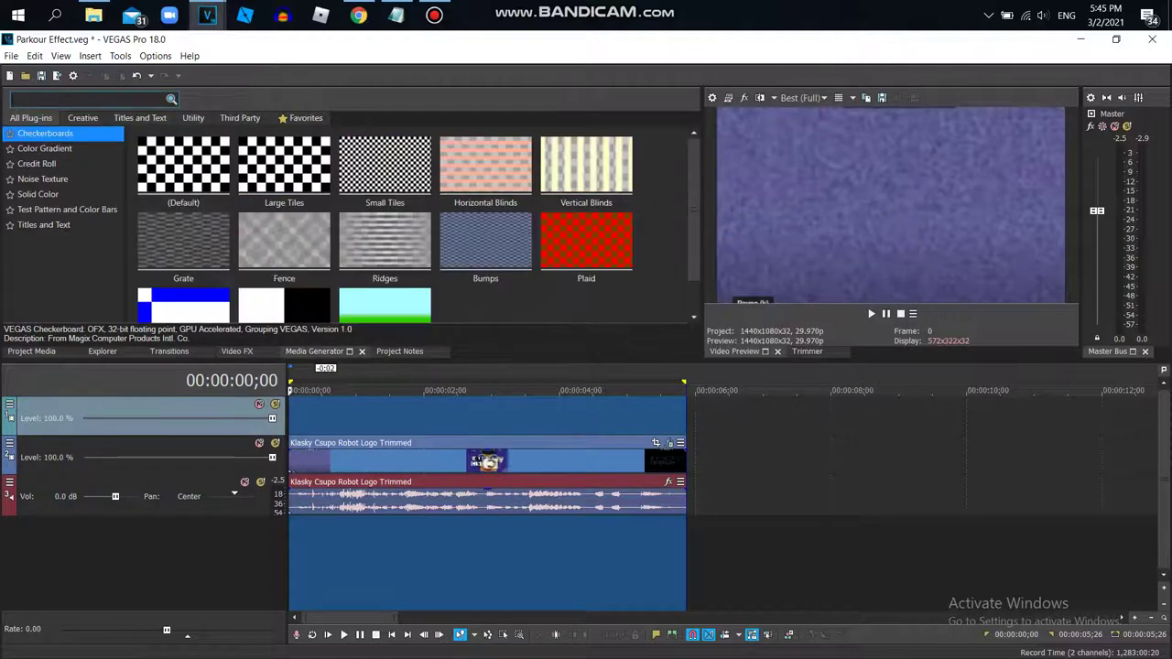
click(64, 209)
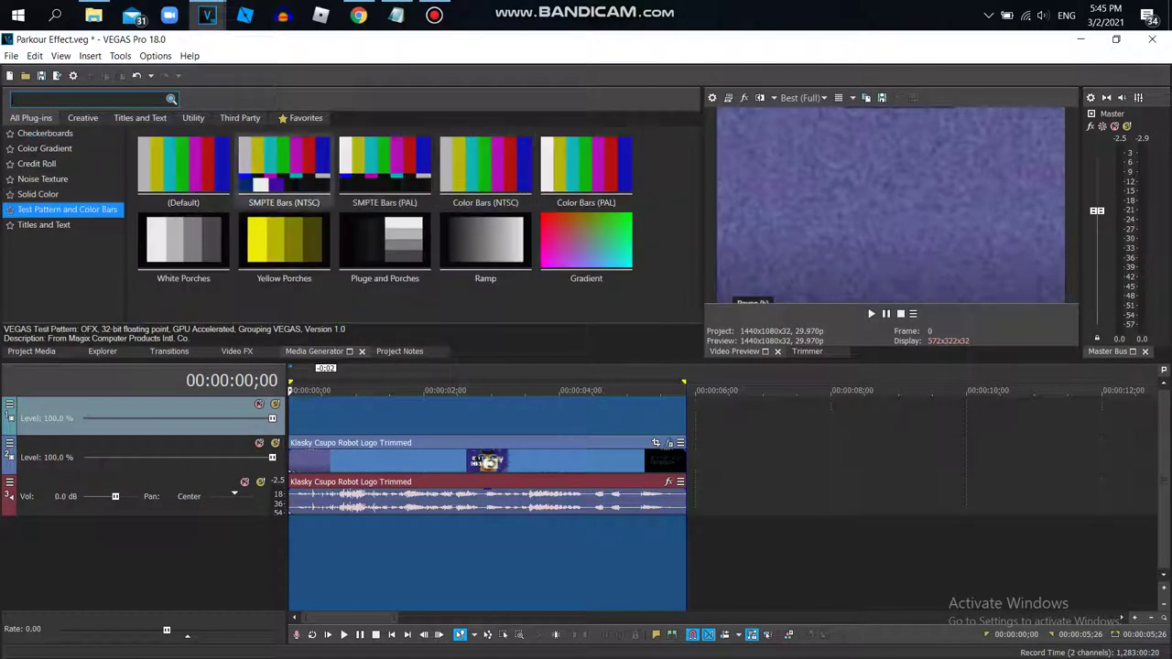
click(45, 149)
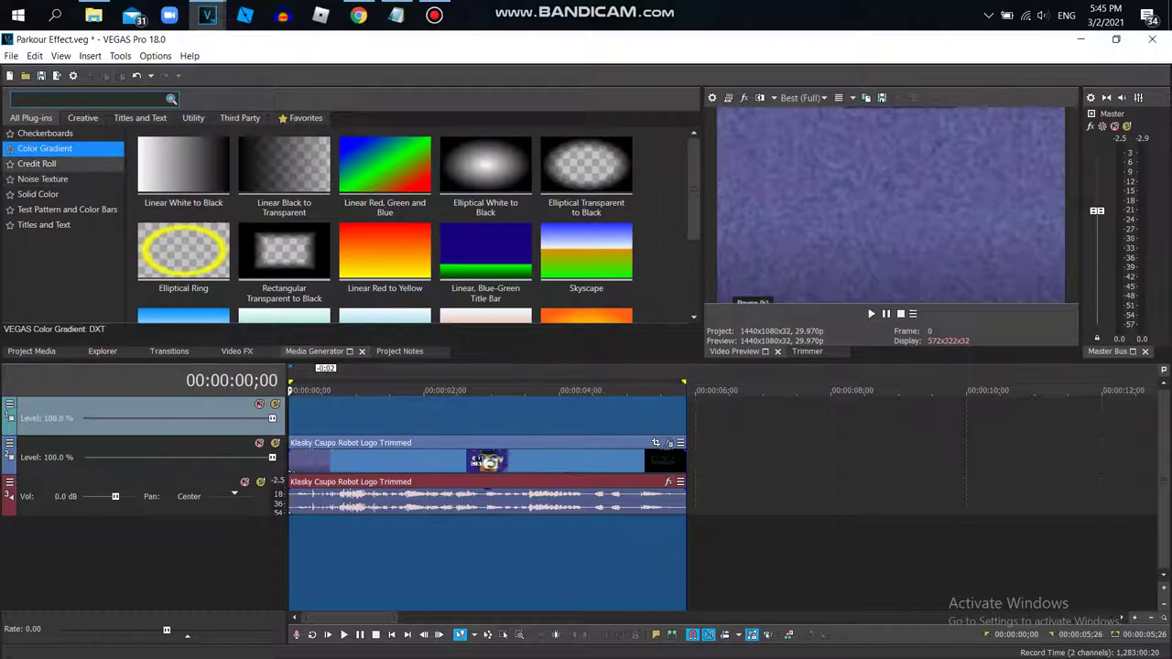
click(38, 164)
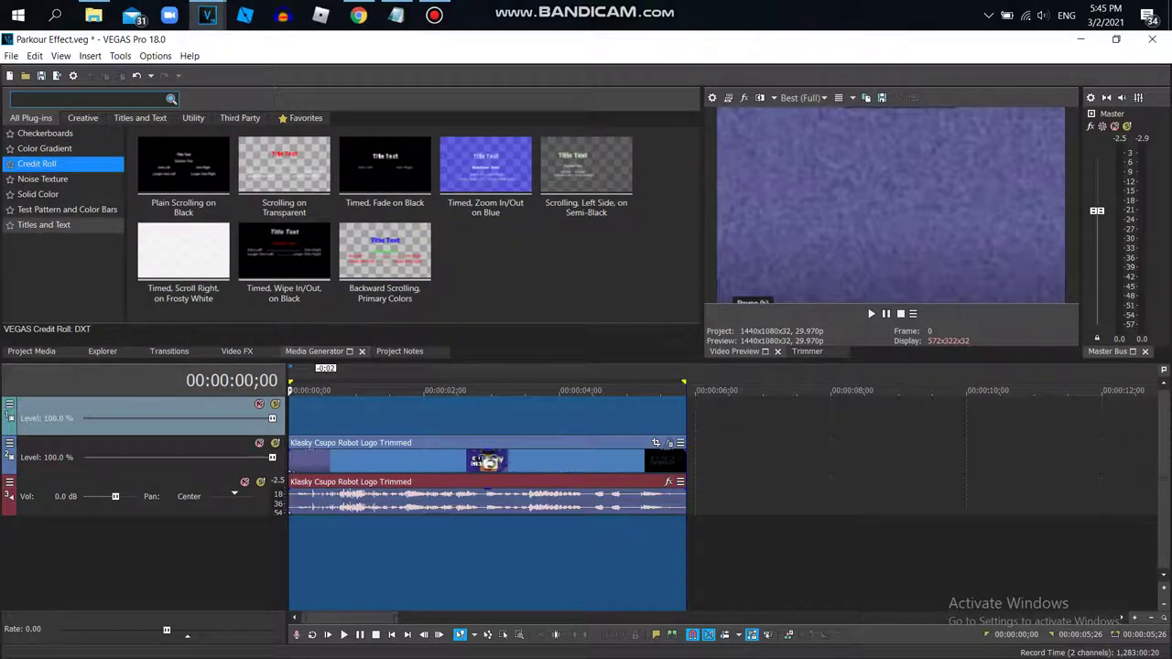
click(44, 226)
click(45, 148)
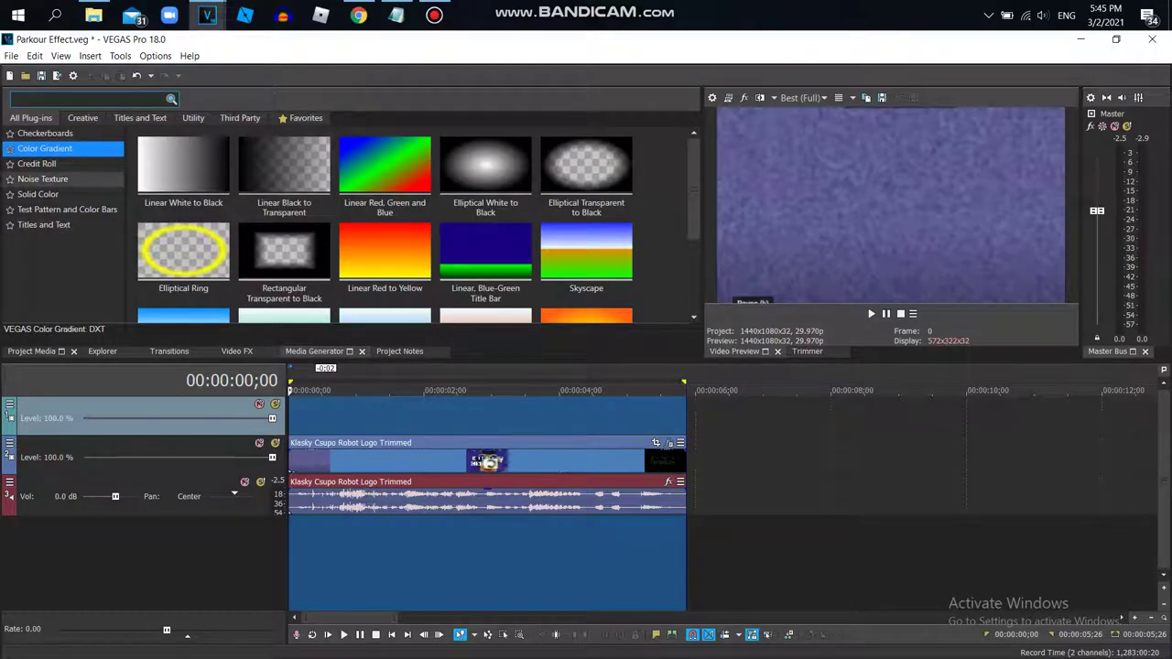
click(37, 194)
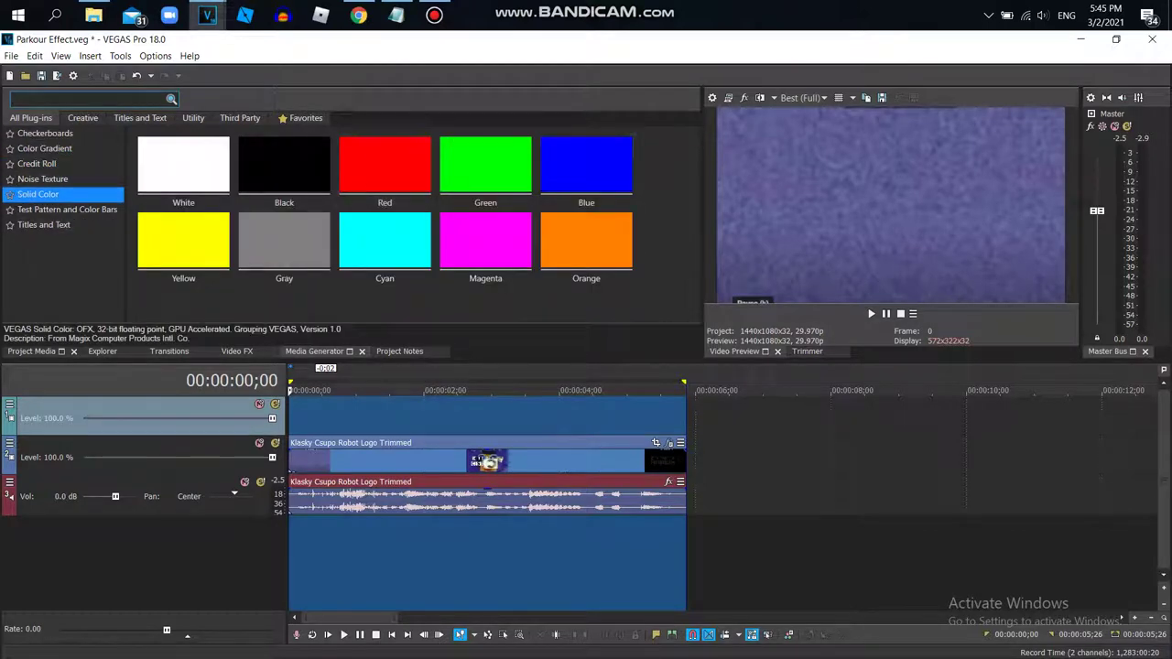
drag(385, 167, 302, 417)
click(719, 151)
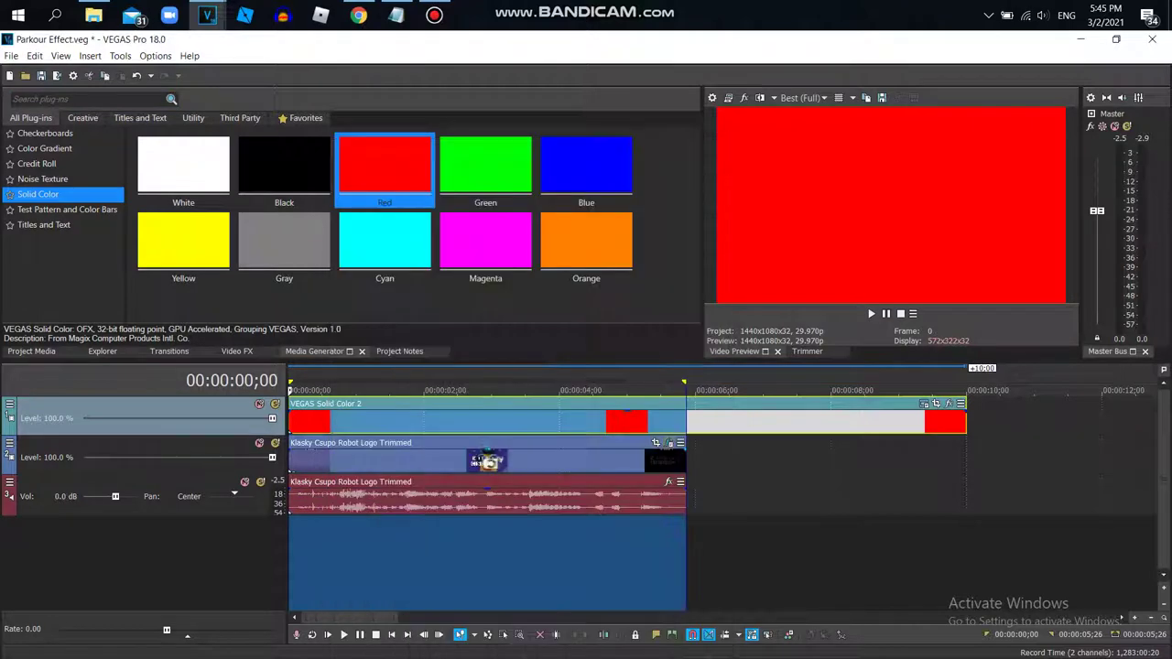
drag(965, 422, 686, 419)
Step: Insert another video track above the red one with a Blue solid color event trimmed to the clip's end
right_click(694, 414)
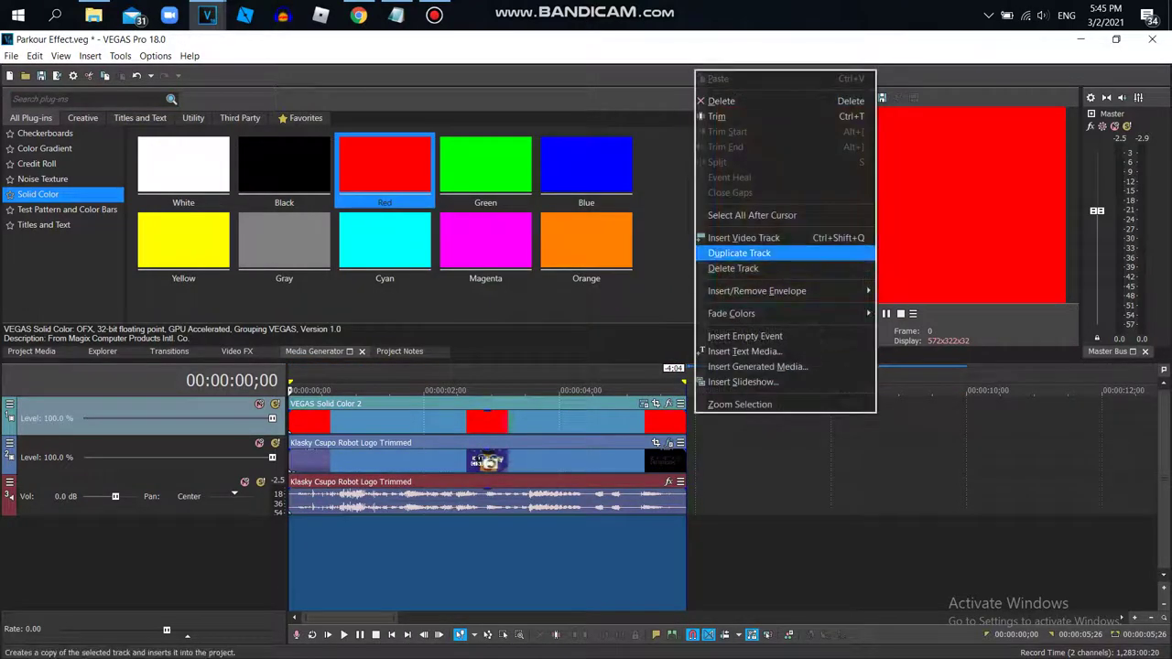
click(739, 253)
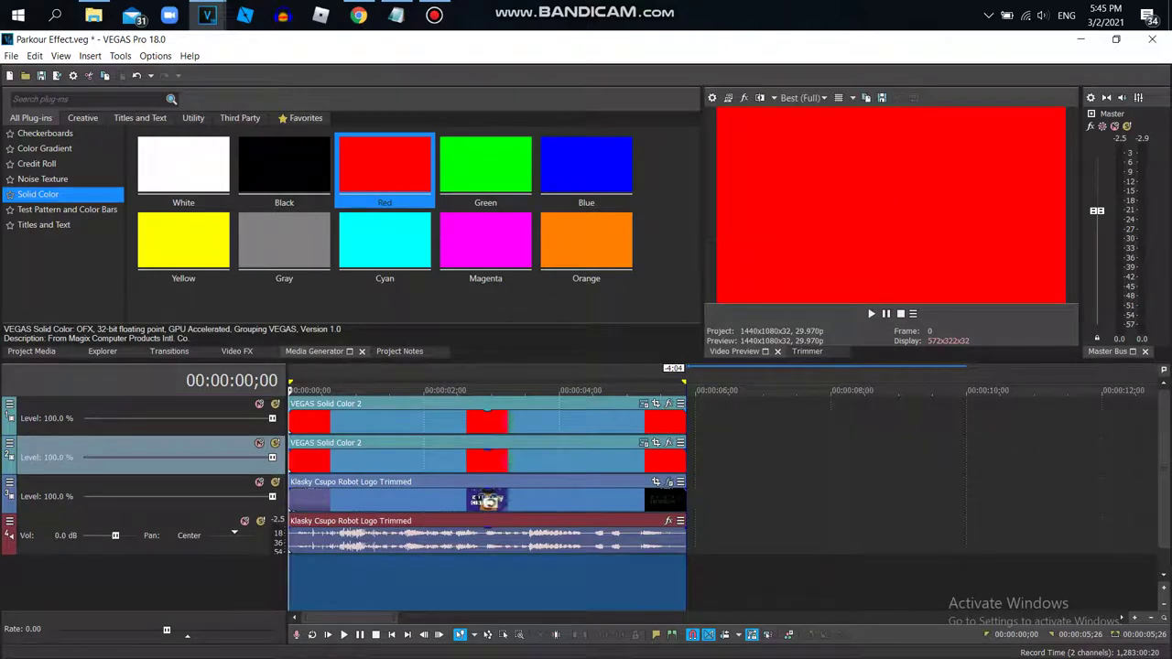
right_click(676, 421)
click(775, 255)
drag(586, 169, 309, 418)
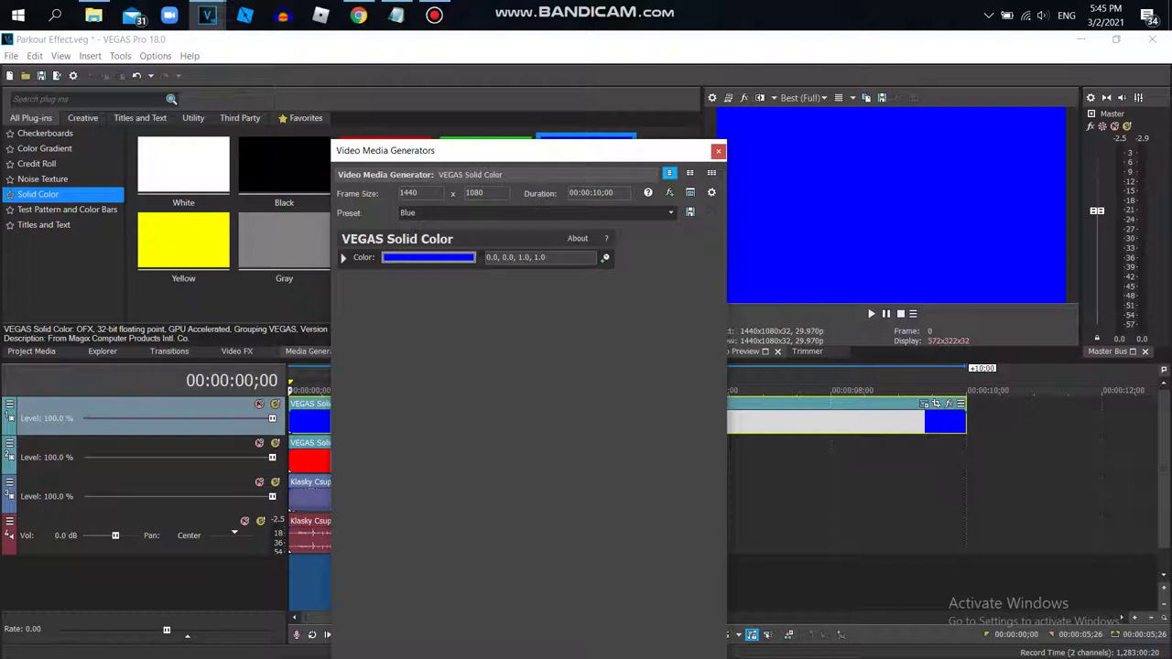
click(719, 152)
drag(966, 419, 687, 418)
Step: Insert a video track above the blue one with a Yellow solid color event trimmed to the clip's end
right_click(727, 410)
click(775, 234)
drag(183, 240, 385, 416)
click(718, 151)
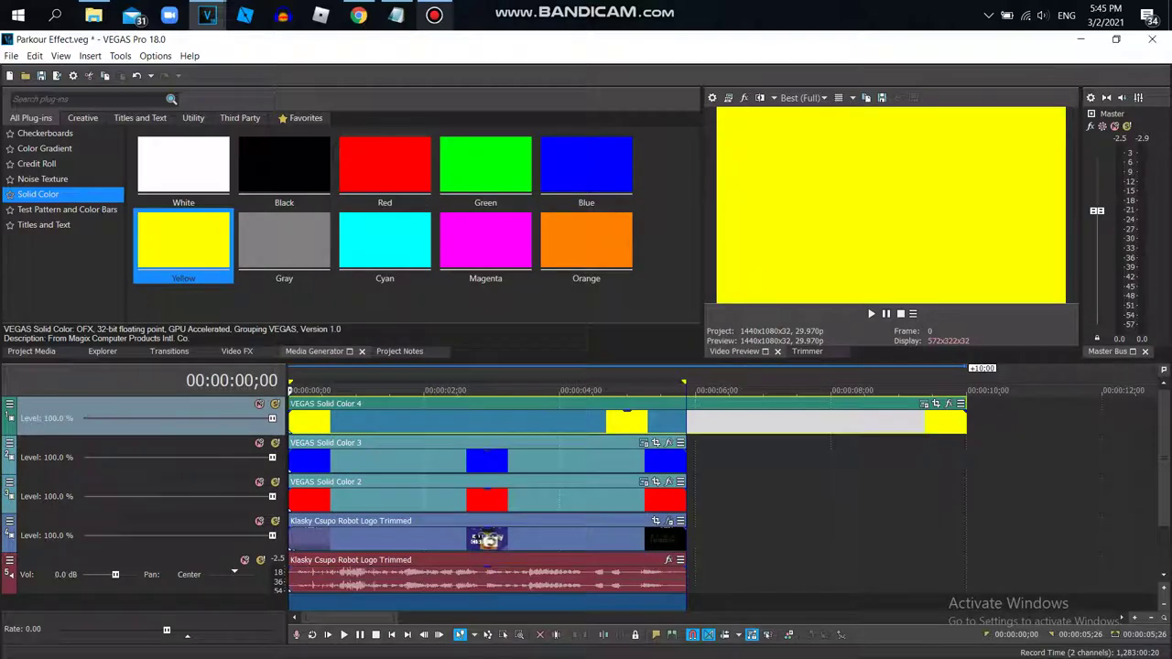
drag(965, 421, 685, 421)
Step: Insert a video track above the yellow one with a Green solid color event trimmed to the clip's end
right_click(700, 417)
click(744, 258)
drag(485, 165, 384, 420)
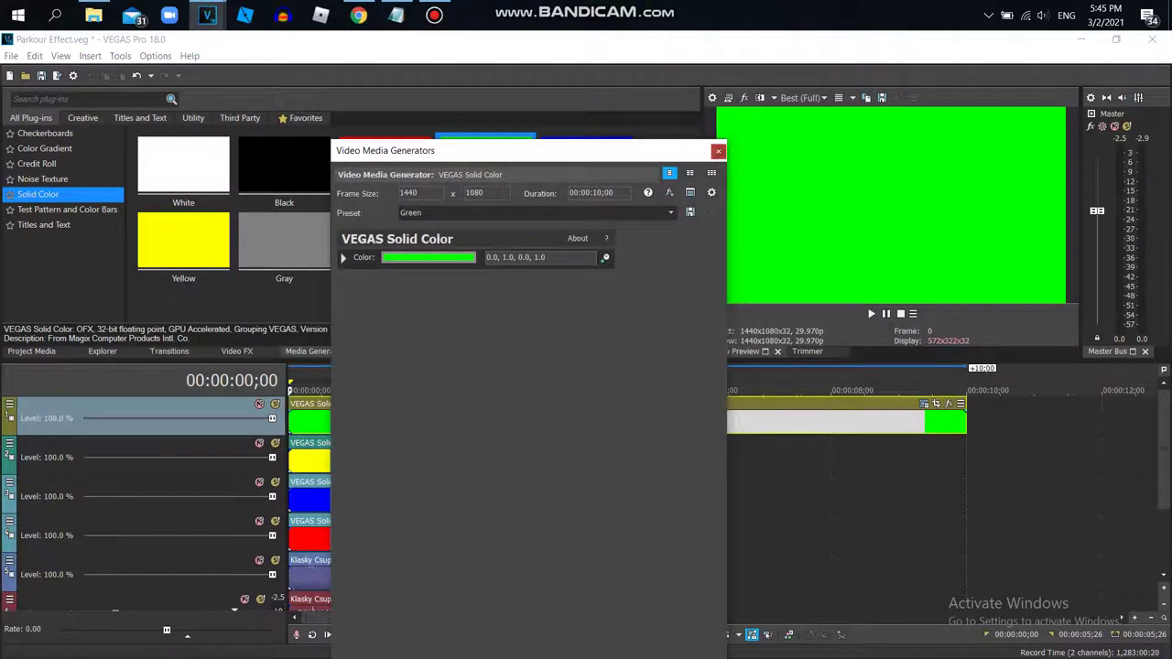
click(718, 150)
drag(966, 421, 685, 422)
Step: Apply Crop twice to the blue solid color event, with the Crop Bottom Half and Crop Left Half presets
click(237, 352)
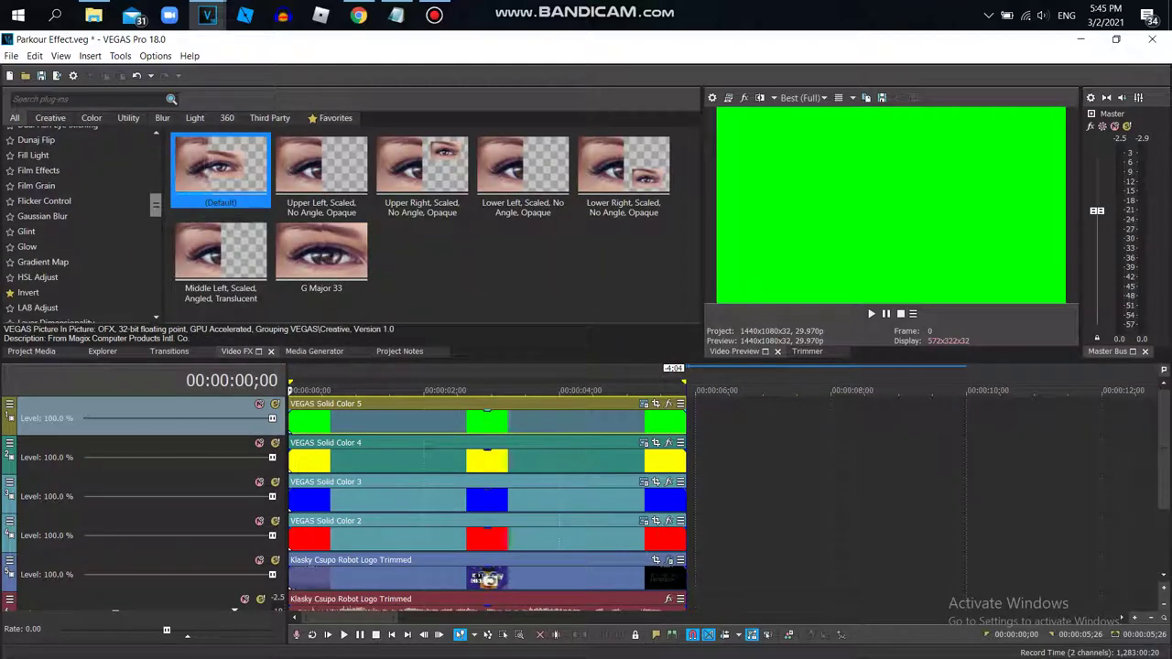
scroll(83, 224, up, 3)
scroll(74, 224, up, 1)
click(55, 219)
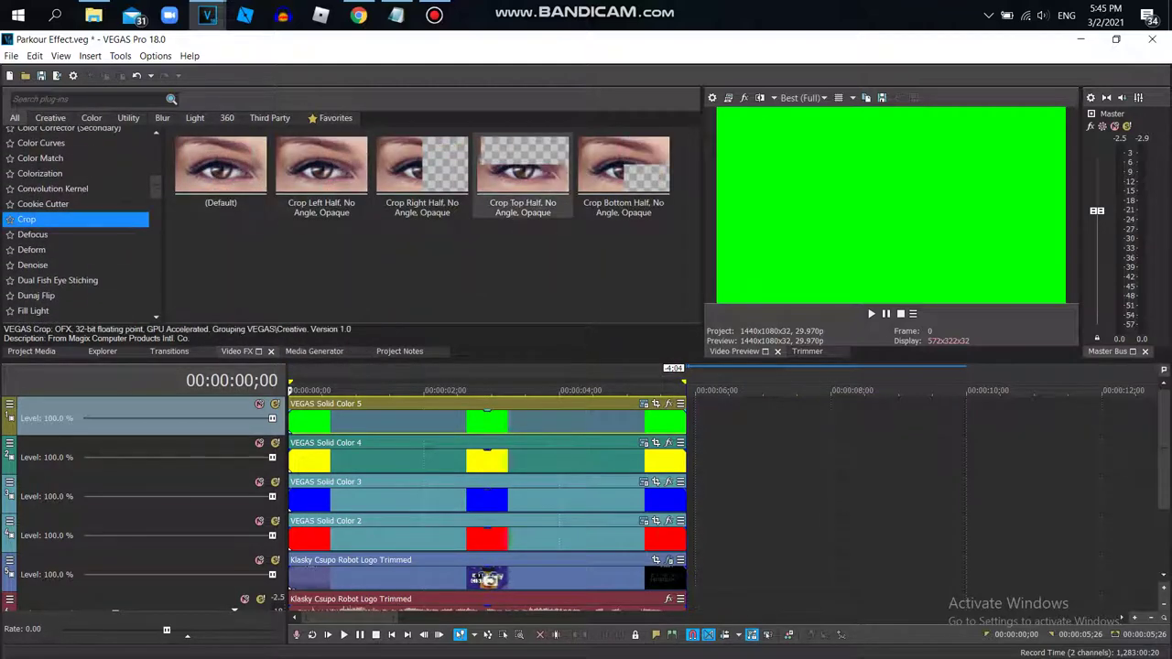
click(624, 174)
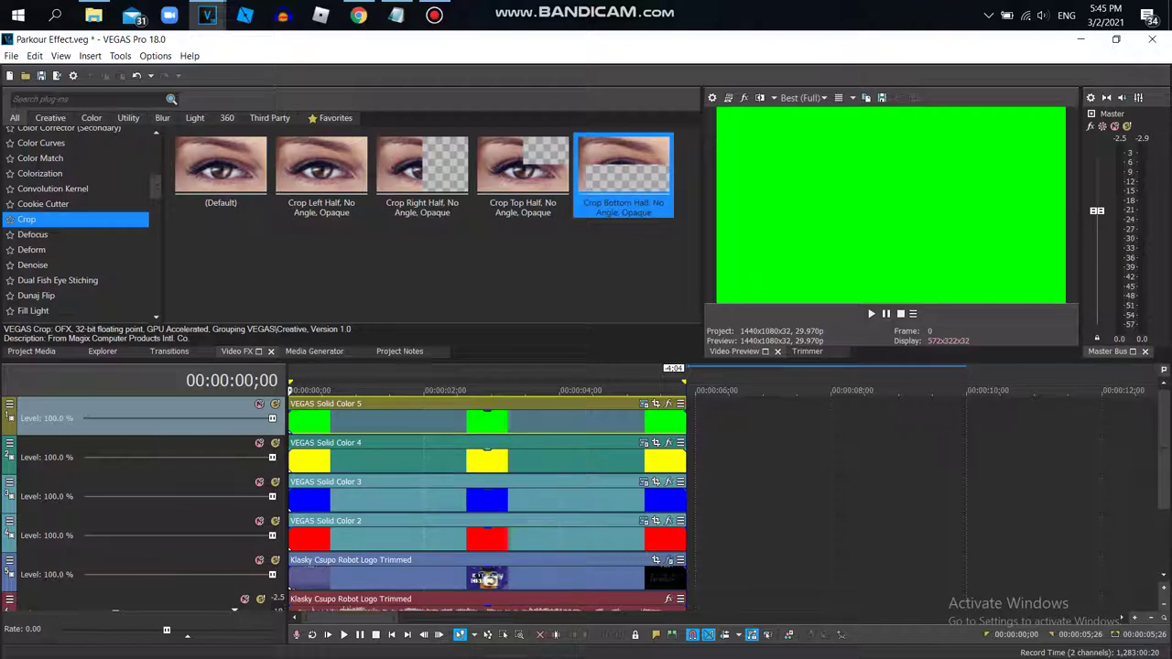
drag(623, 174, 568, 499)
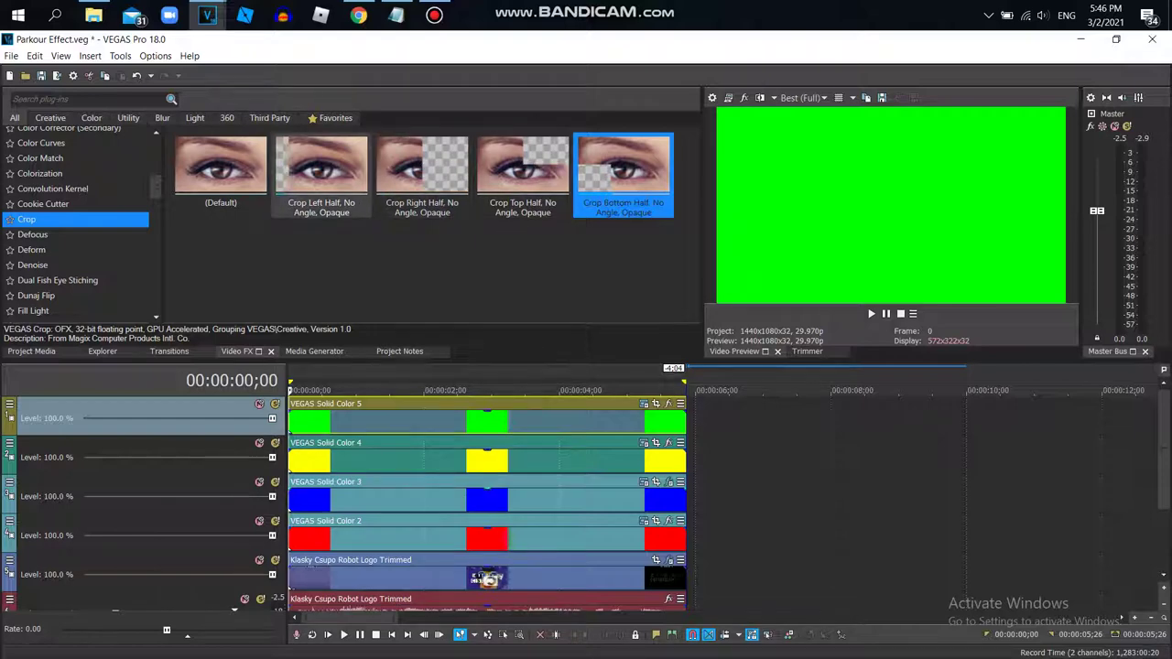
click(322, 174)
drag(321, 174, 524, 460)
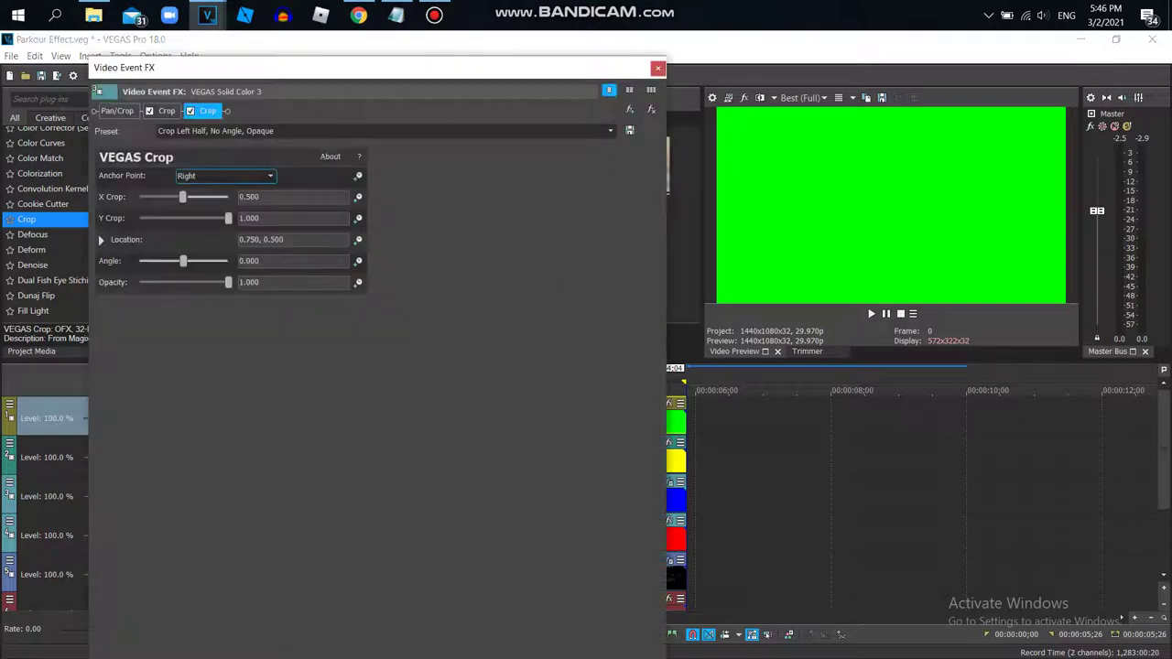
click(660, 68)
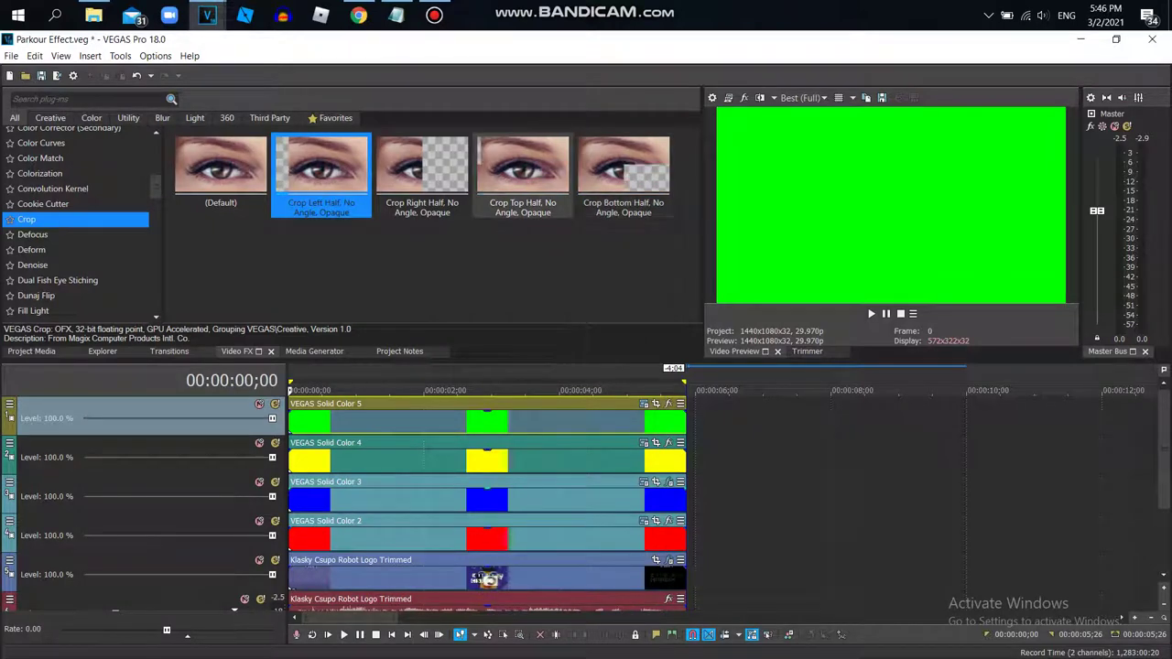
Step: Apply Crop with the Crop Top Half, No Angle, Opaque preset to the green and yellow solid color events
drag(523, 174, 523, 421)
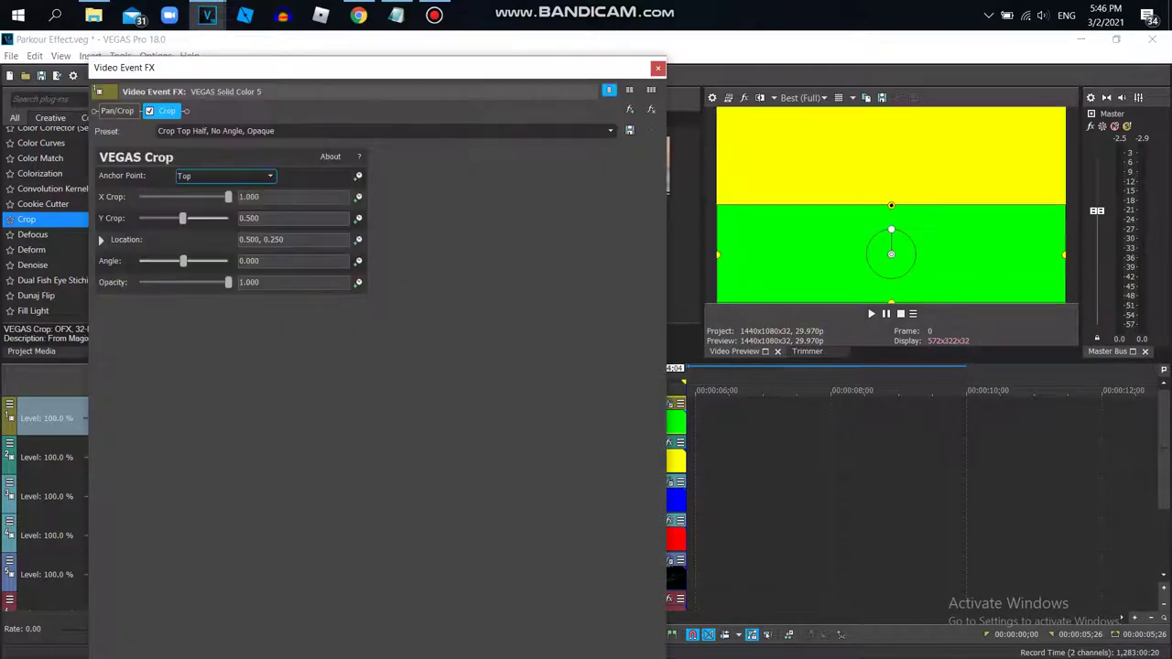
click(658, 69)
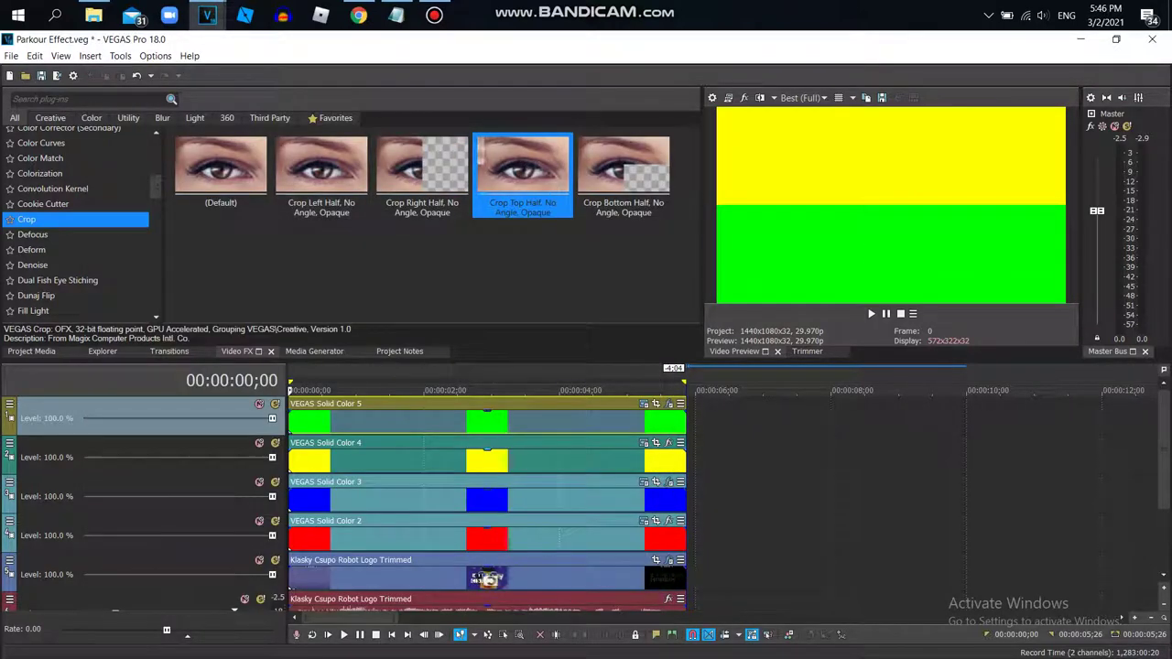
drag(523, 174, 523, 459)
click(658, 68)
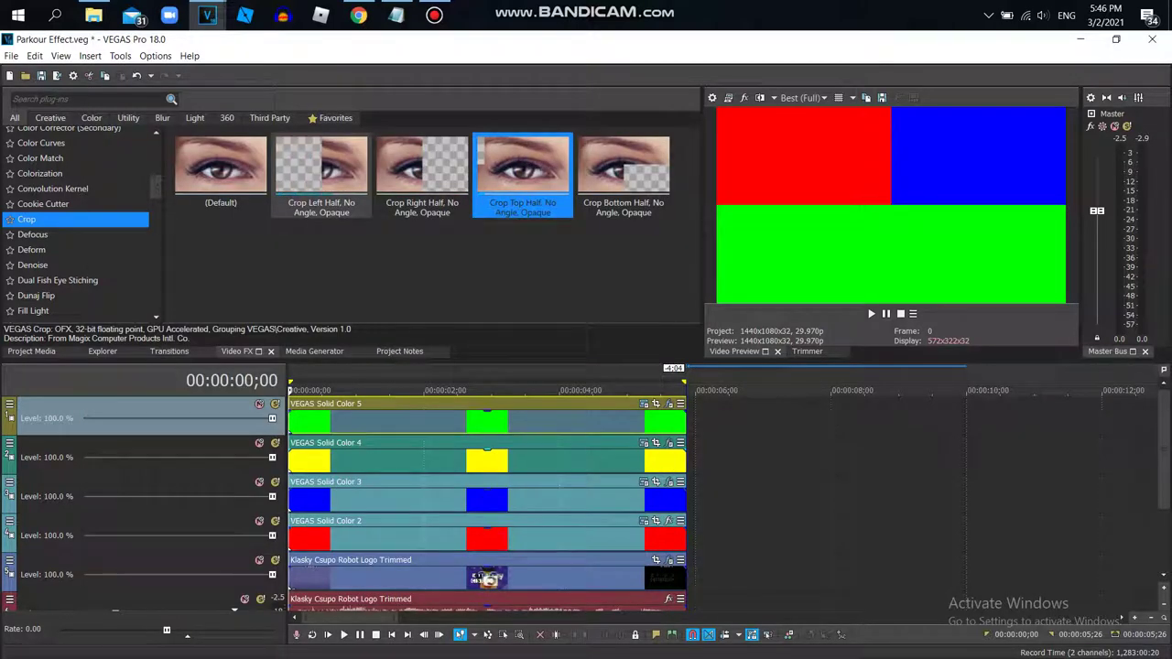
Step: Apply Crop with the Crop Right Half, No Angle, Opaque preset to the green solid color event
click(421, 170)
double_click(421, 170)
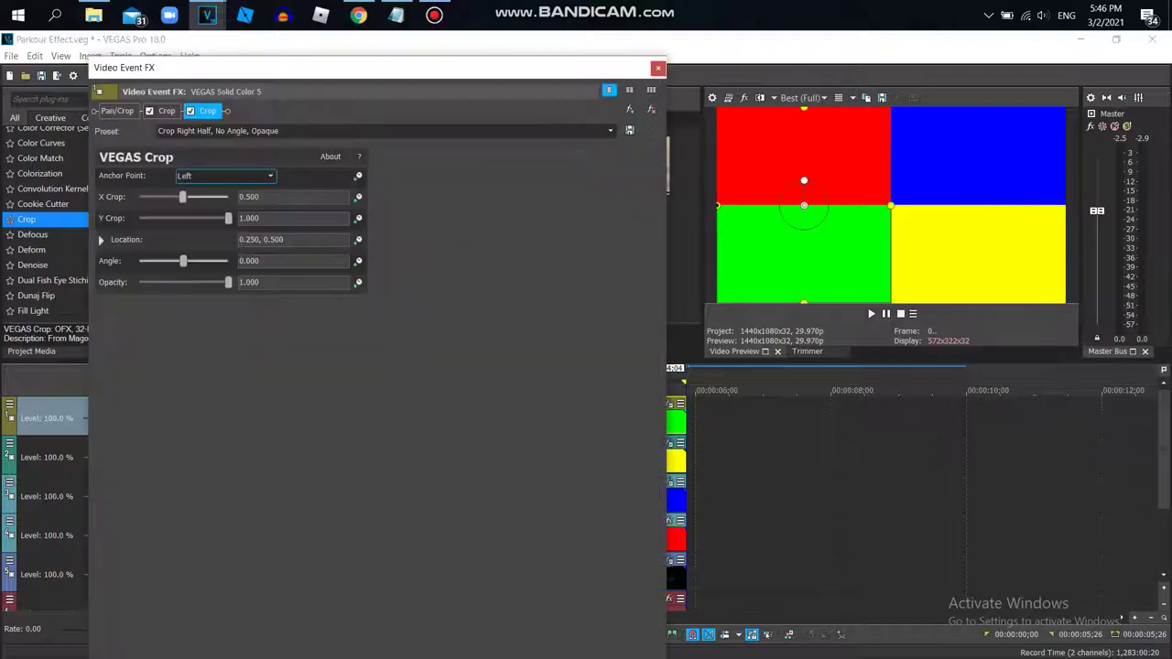
click(657, 68)
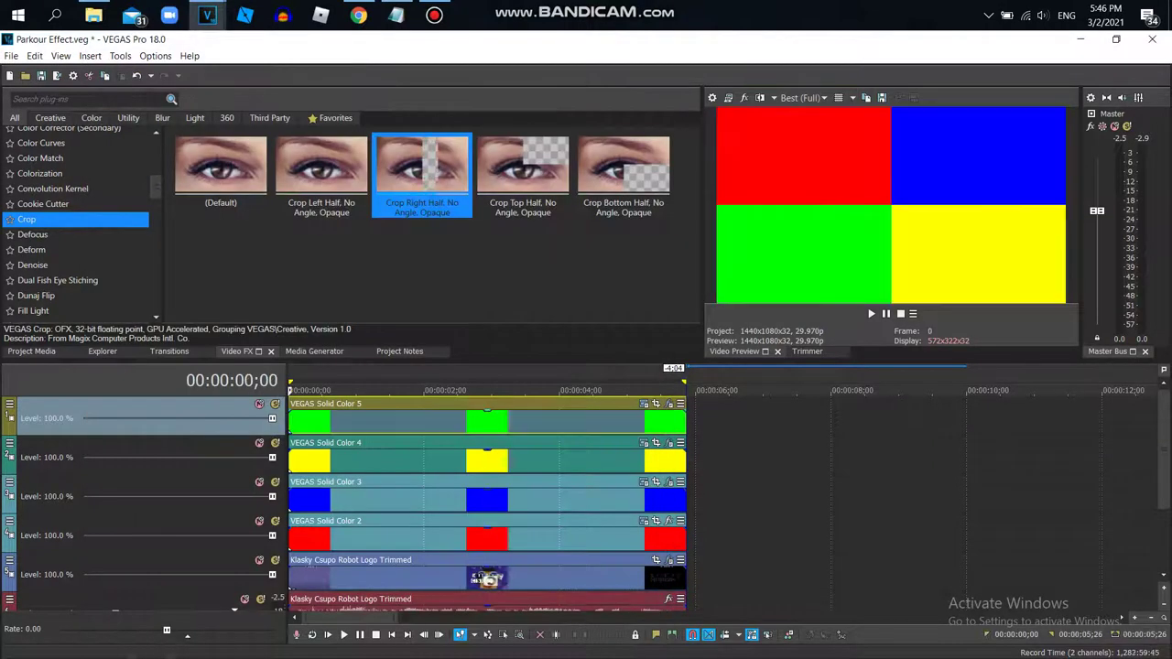
Step: Save a snapshot of the four-quadrant preview frame to Pictures as a JPEG named Parkour Effect Image
click(882, 98)
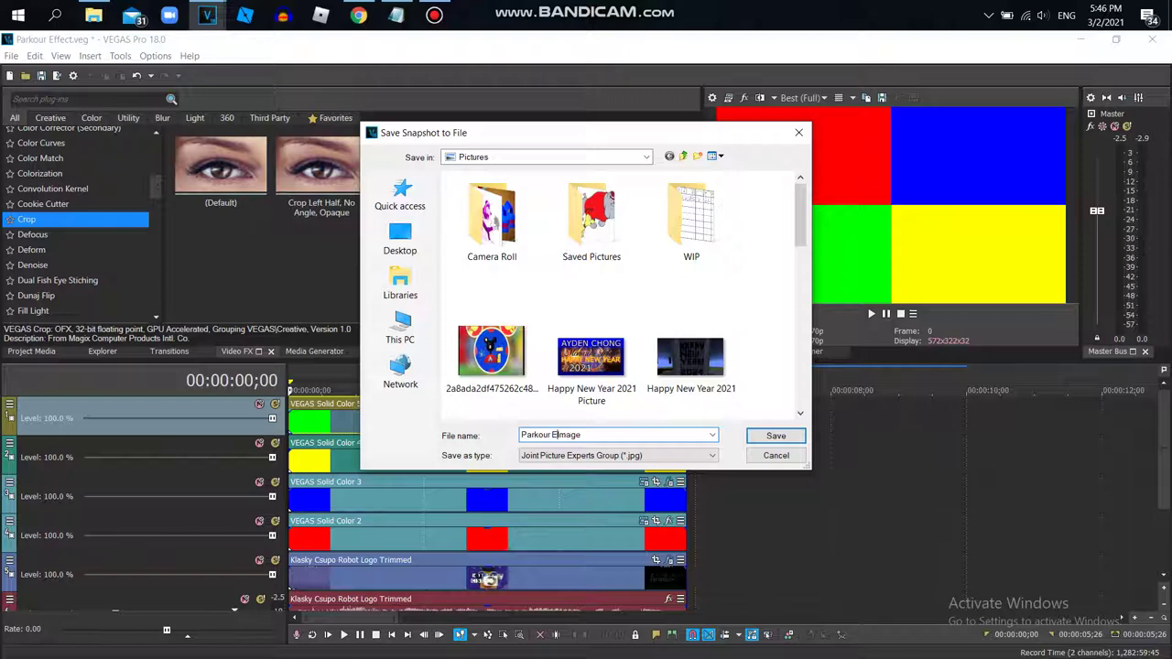
click(776, 436)
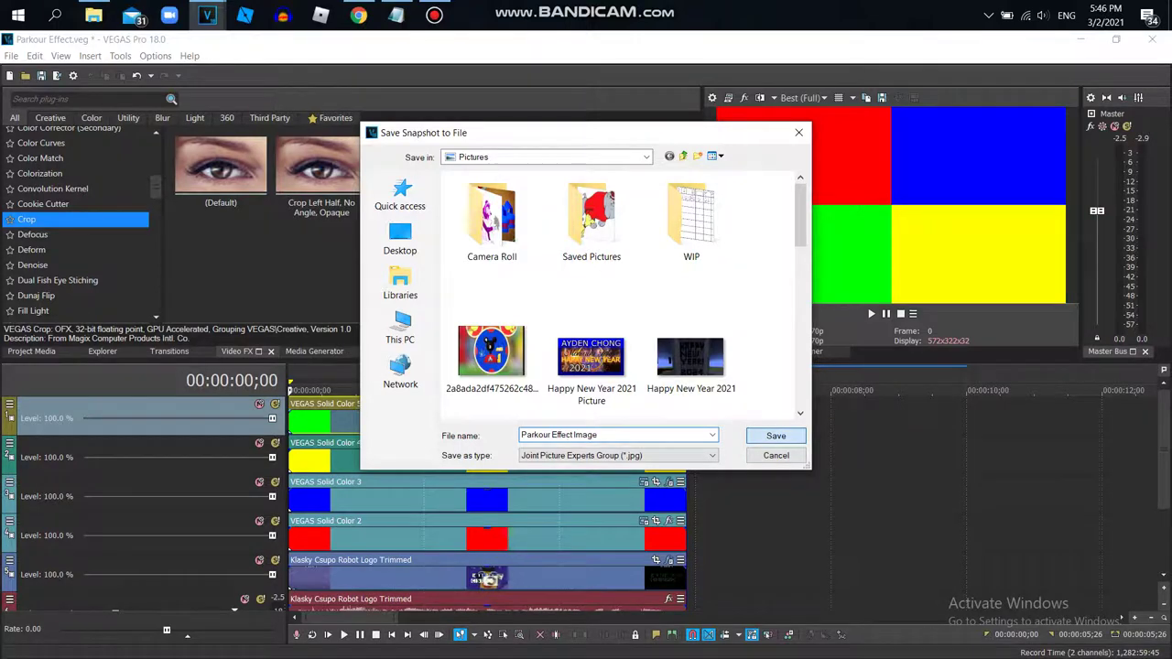
Step: Delete the green, yellow, blue and red solid color tracks
right_click(759, 415)
click(806, 266)
right_click(741, 412)
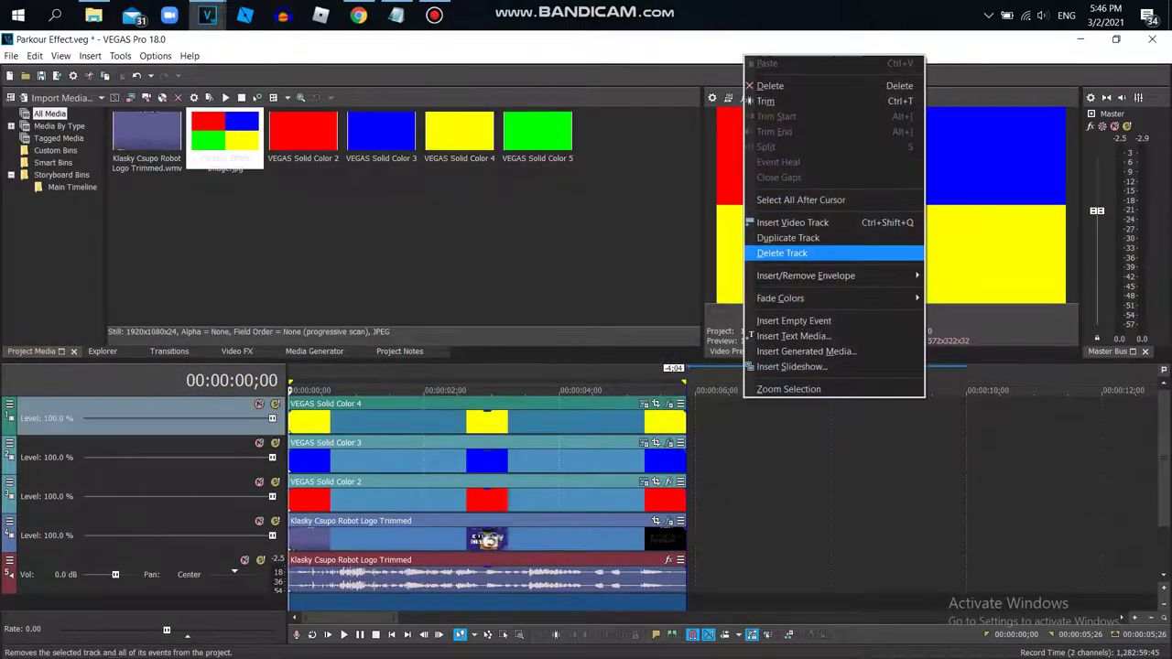
click(783, 253)
right_click(733, 412)
click(770, 266)
right_click(731, 412)
click(770, 261)
Step: Insert a video track above the logo clip and place Parkour Effect Image.jpg on it, extended to the clip's end
right_click(409, 415)
click(449, 255)
drag(225, 137, 316, 417)
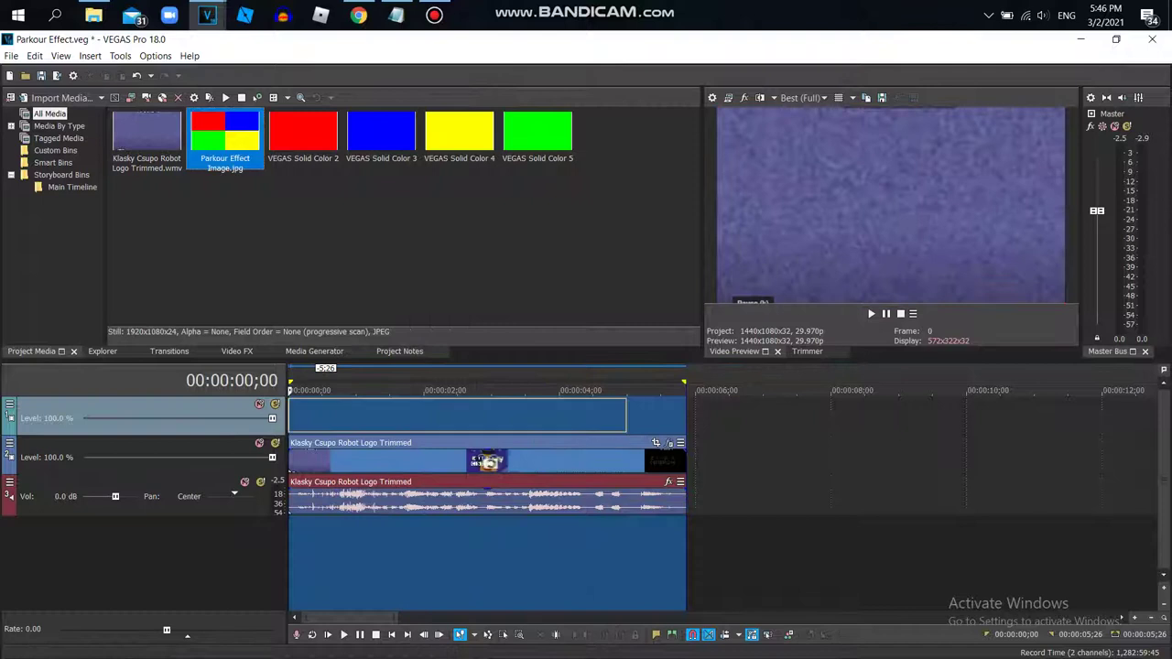
drag(627, 419, 686, 420)
Step: Give the Parkour Effect Image event a fade-in and a fade-out that meet at its midpoint, 00:00:02;28
click(485, 421)
click(487, 421)
drag(684, 408, 487, 408)
drag(290, 407, 487, 409)
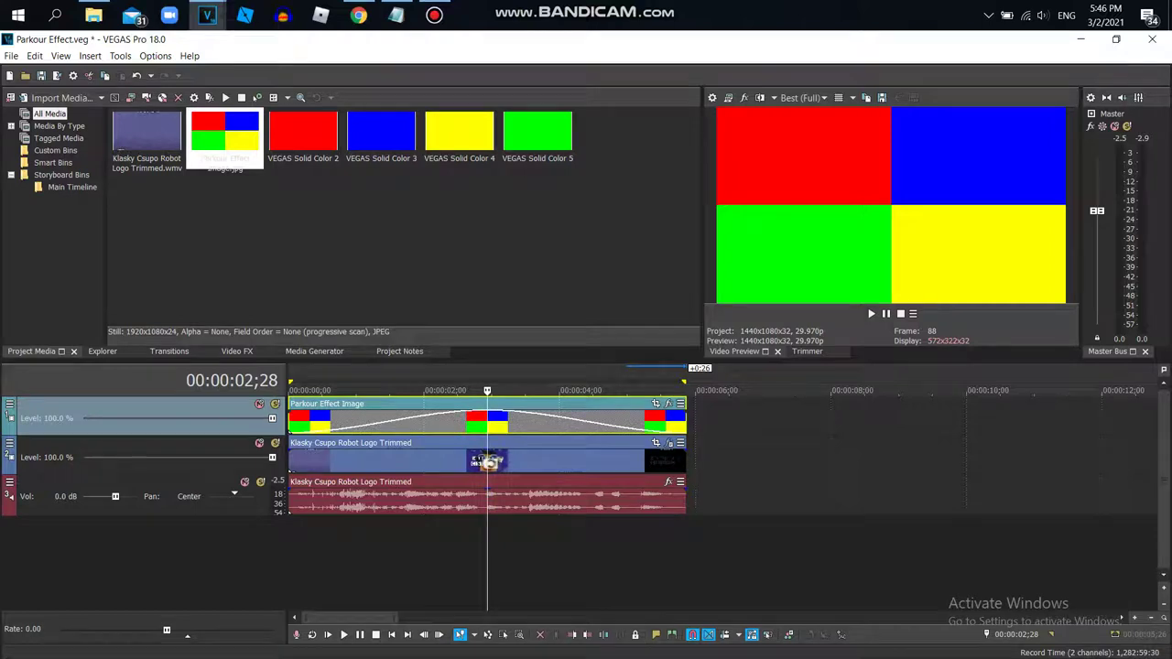
Step: Set the image track's compositing mode to Add and check the blended result at other points of the timeline
click(9, 404)
mouse_move(58, 496)
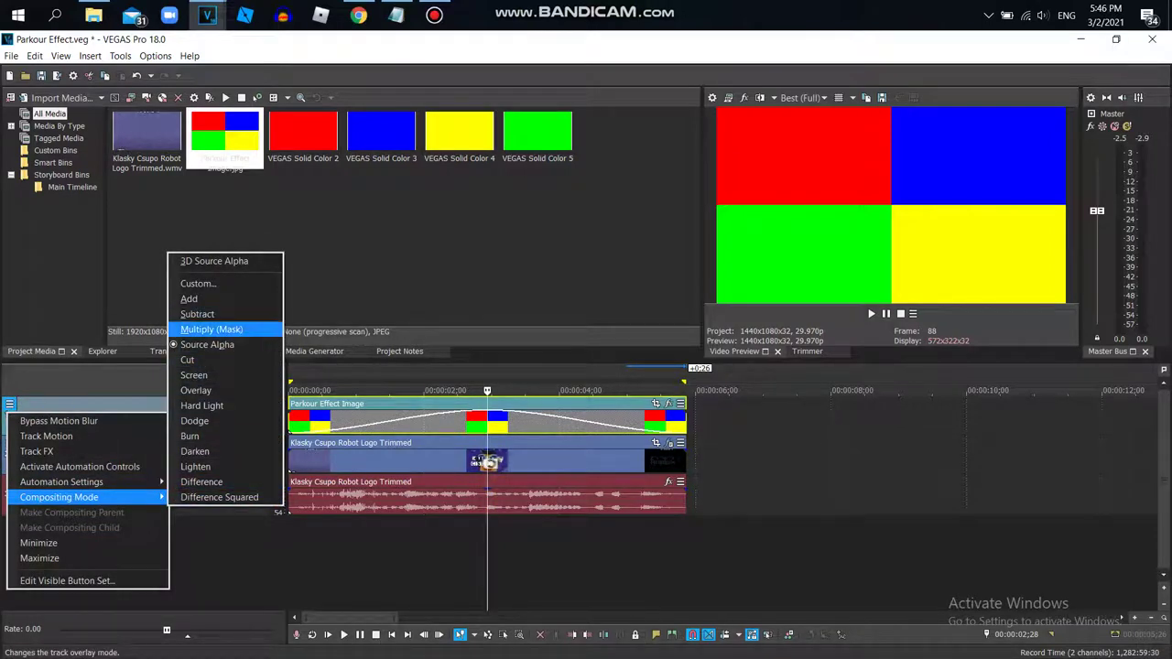
click(189, 298)
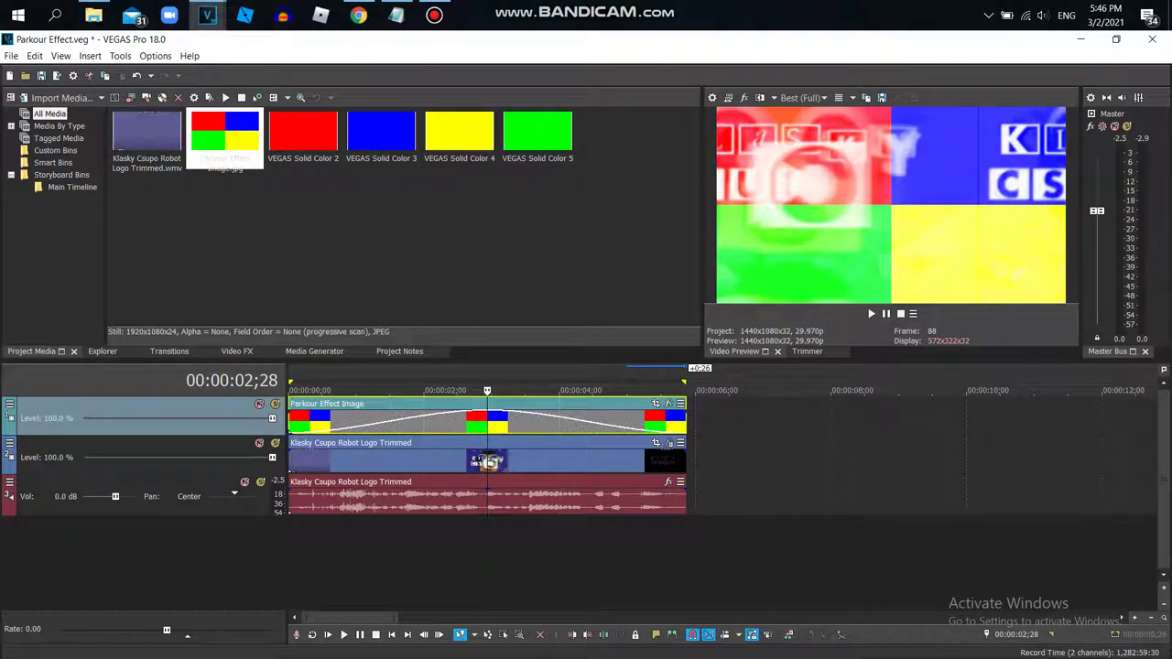
click(552, 403)
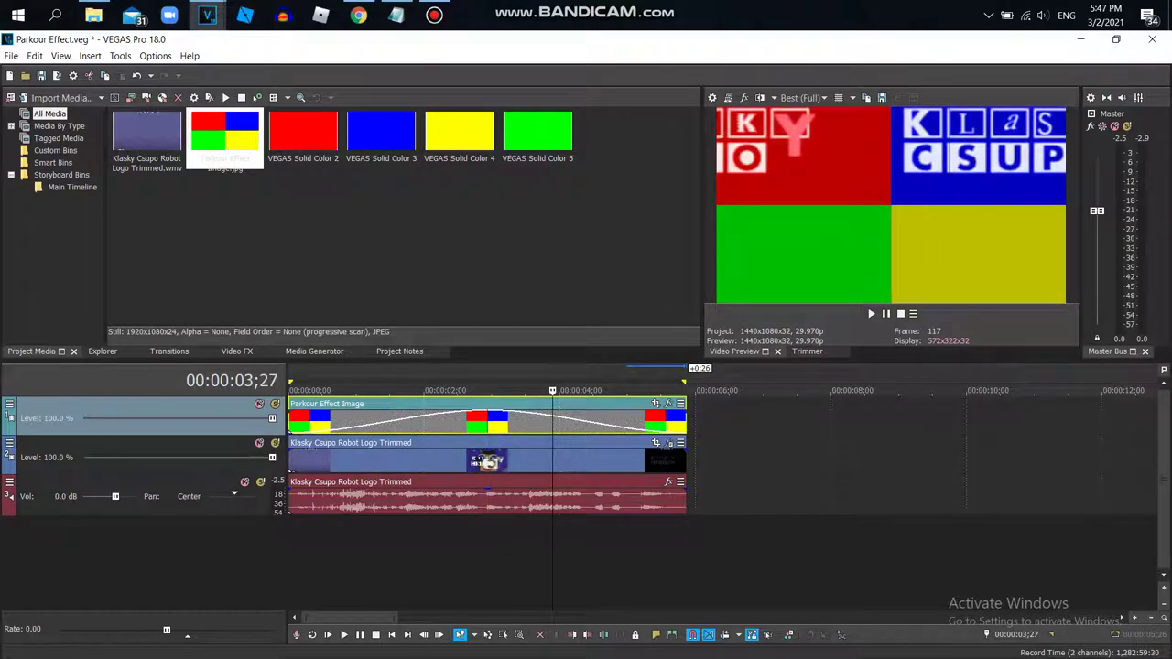
click(696, 391)
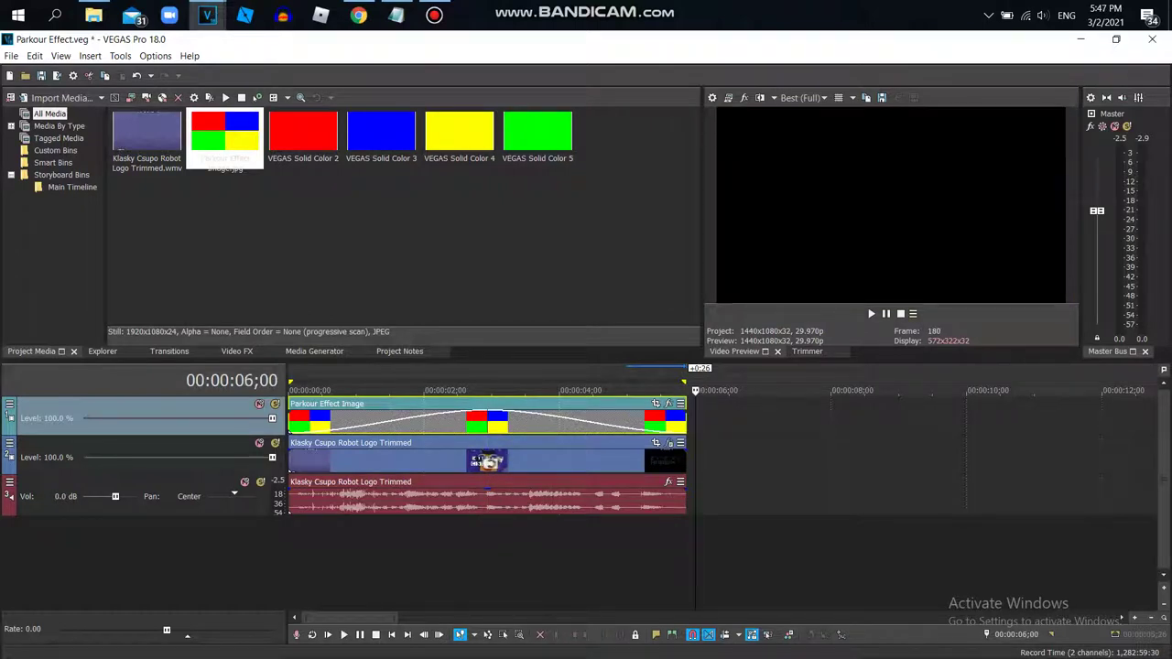
Step: Apply NewBlue ME Wiggle with the Melting preset to the logo clip, with Vertical orientation and Strength 0
click(237, 352)
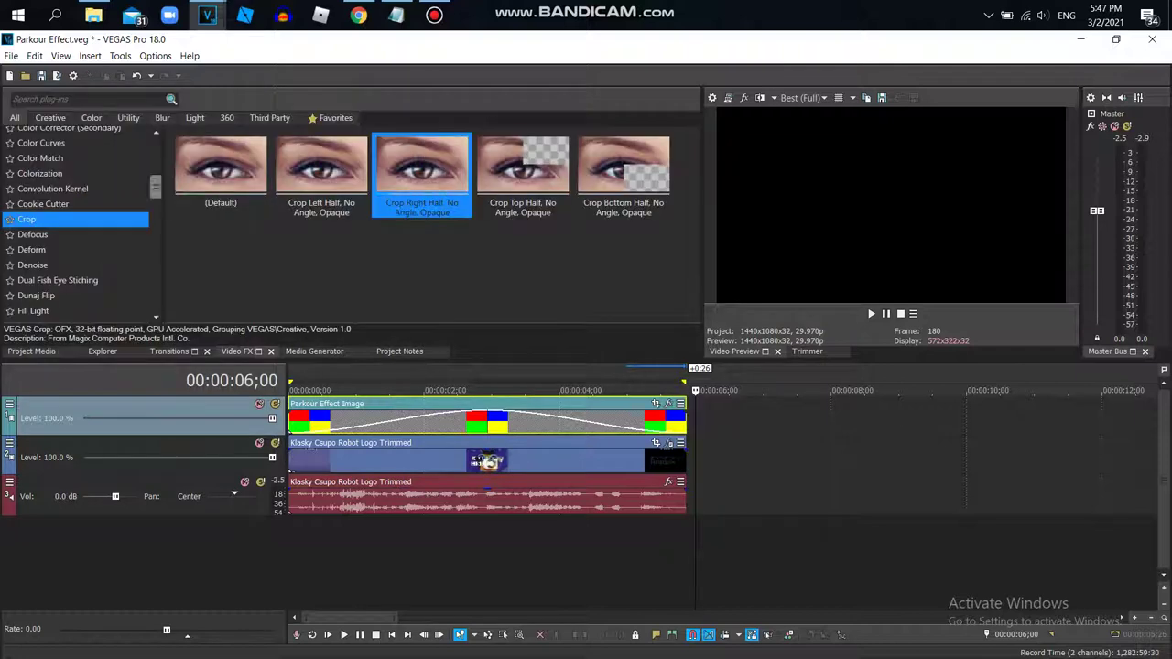
scroll(78, 220, down, 10)
click(56, 239)
click(423, 240)
drag(422, 240, 490, 459)
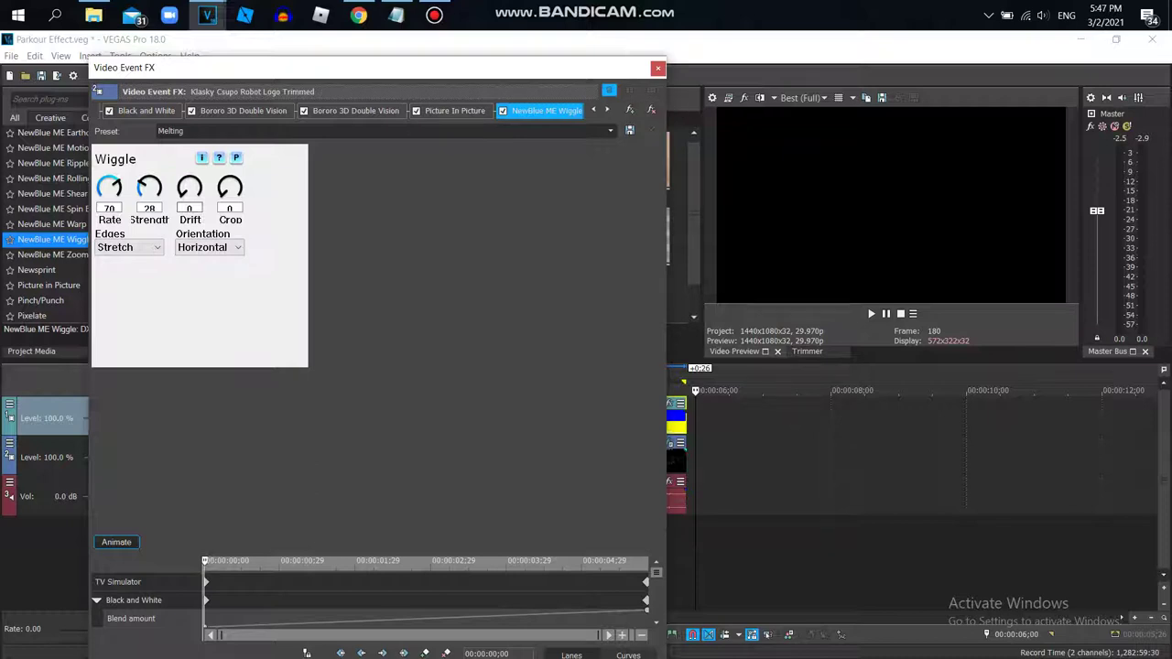
click(210, 247)
click(203, 276)
drag(144, 186, 141, 203)
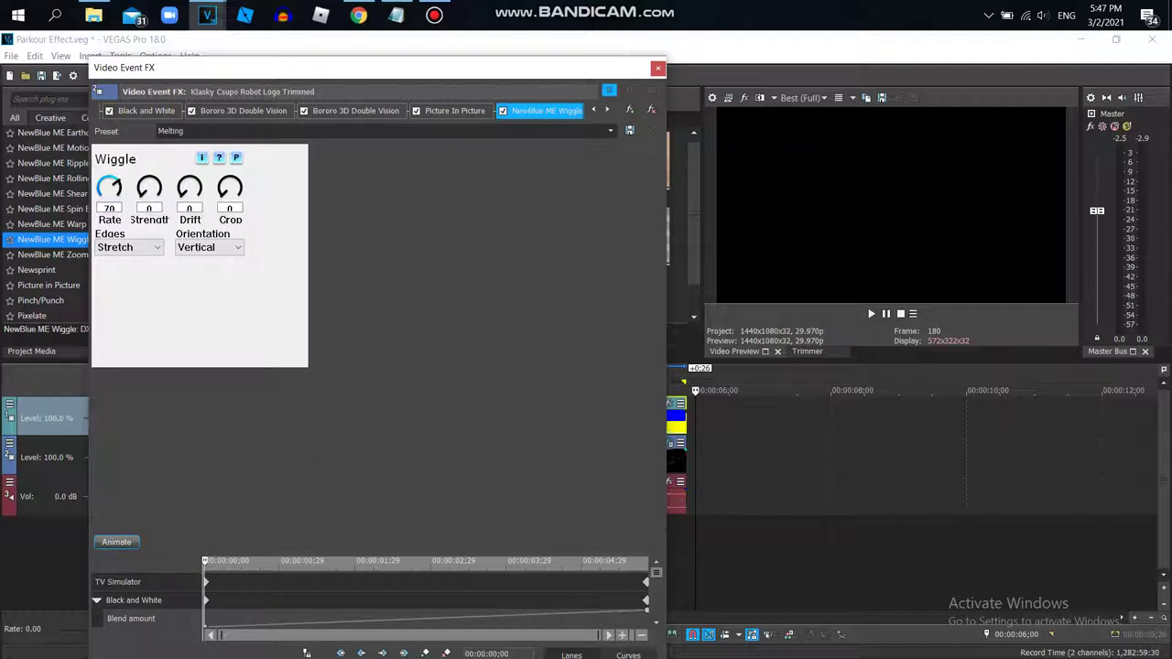
Step: Keyframe the Wiggle effect at the clip's end, 00:00:05;26, with Strength 50
scroll(367, 599, down, 10)
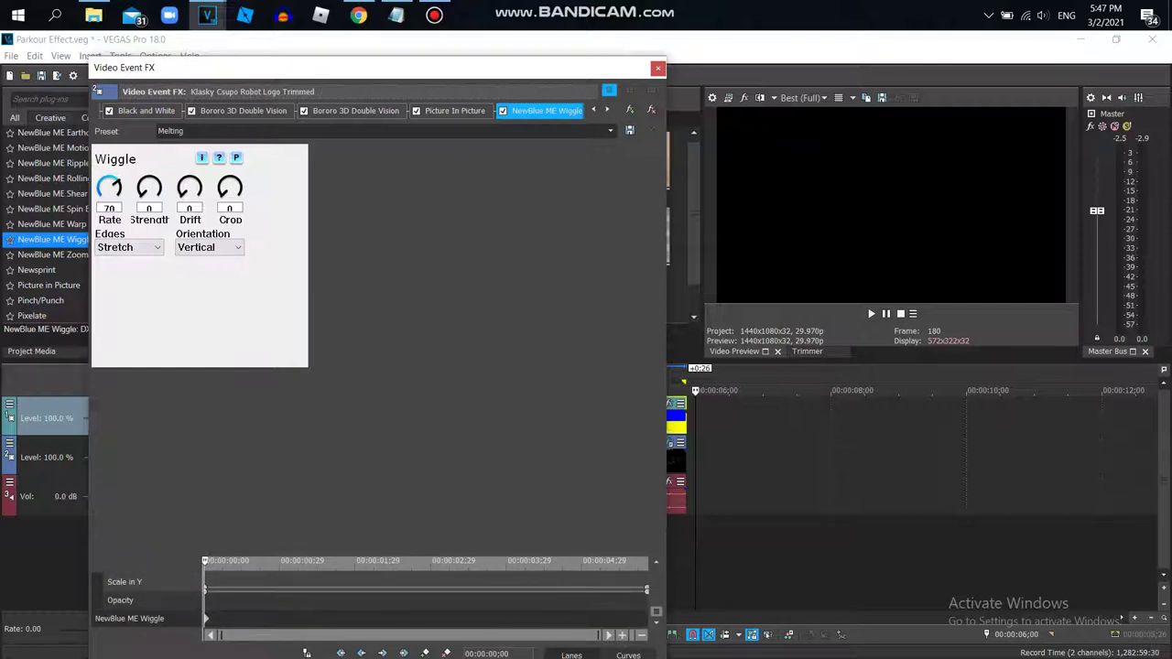
drag(656, 612, 657, 613)
click(236, 619)
drag(236, 619, 648, 619)
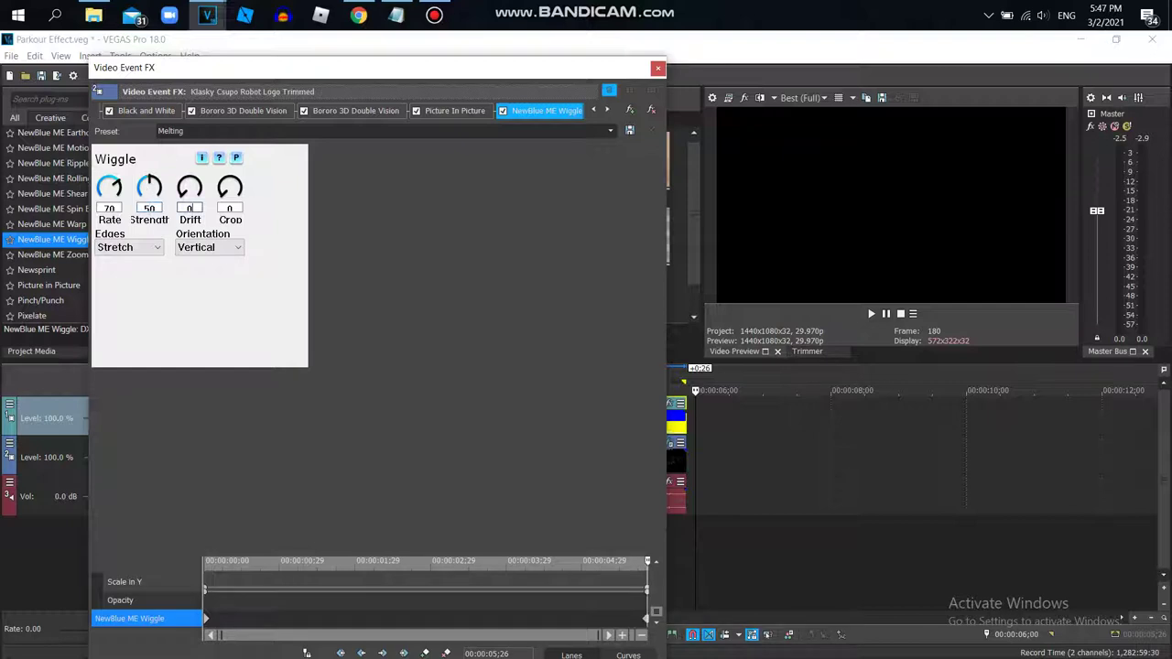
Step: Save the logo clip's effect chain as a plug-in package named Parkour Effect (EFFECT PART)
drag(366, 68, 359, 70)
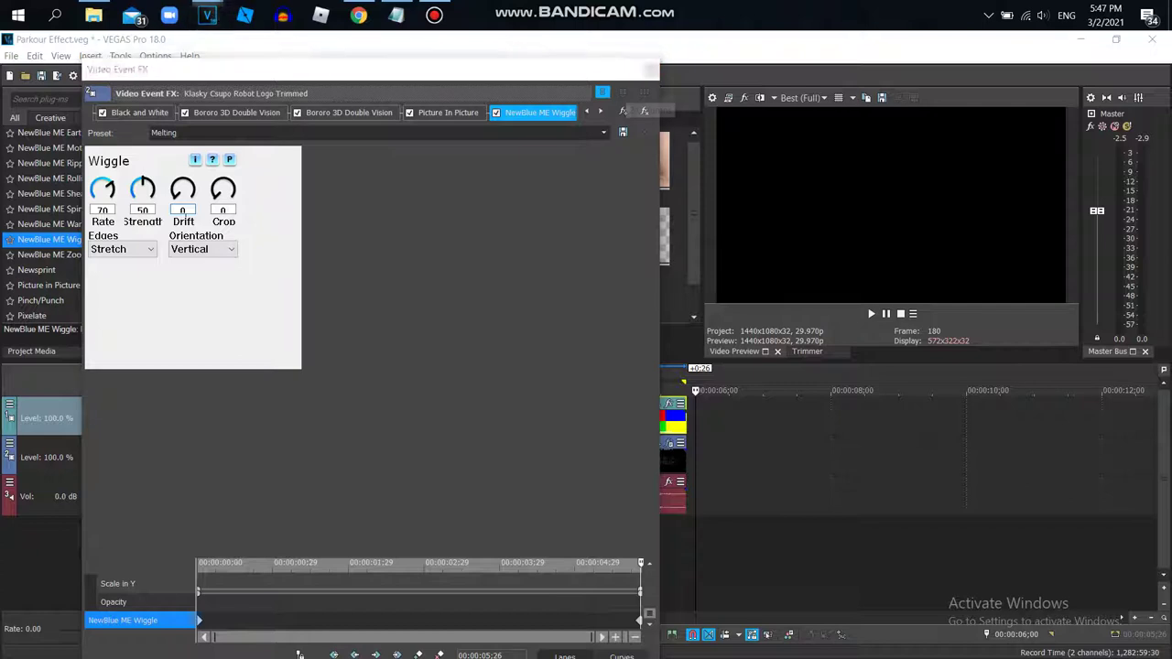
click(623, 111)
click(943, 287)
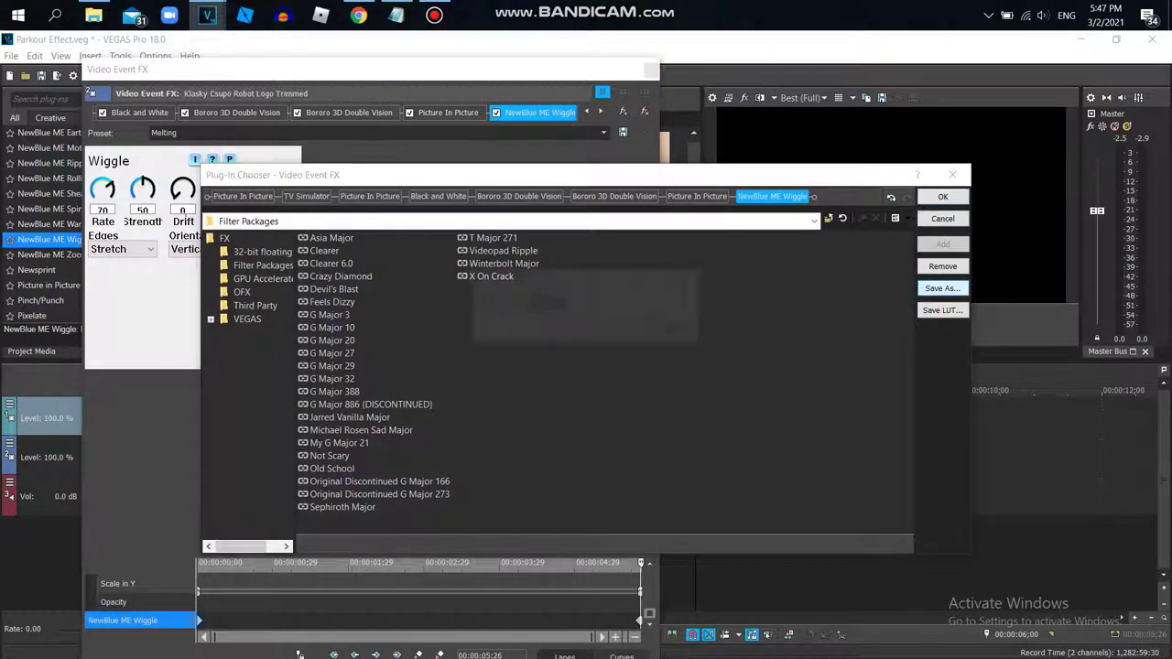
text(Parkour Effect (EFFECT PART)
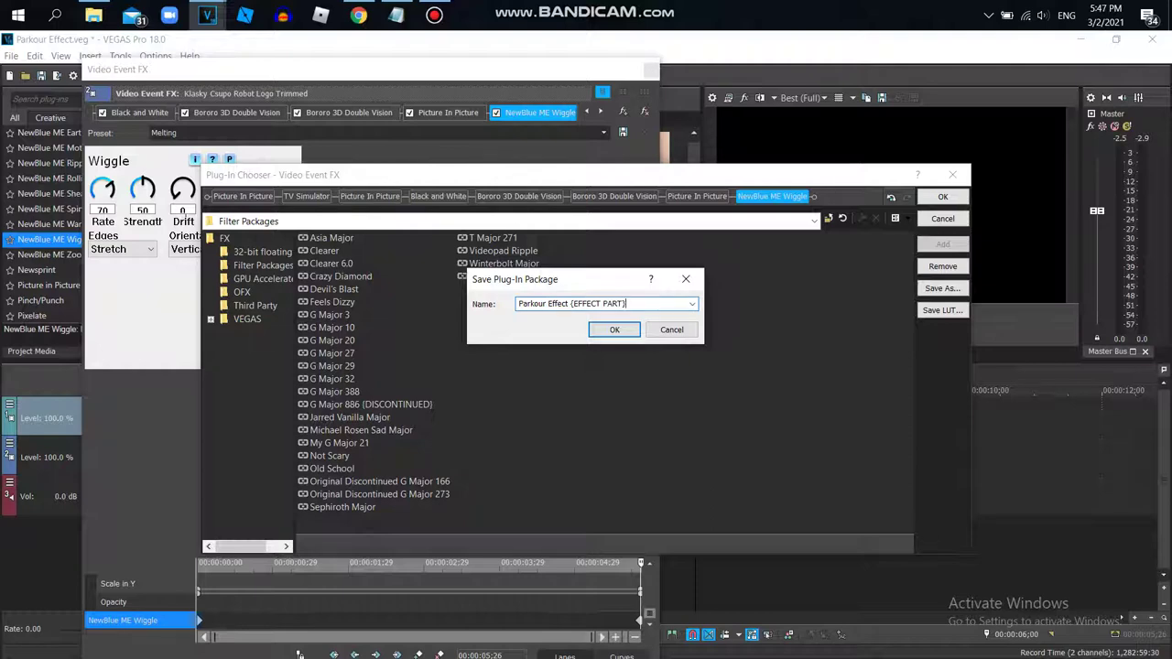
click(614, 329)
click(944, 197)
click(359, 16)
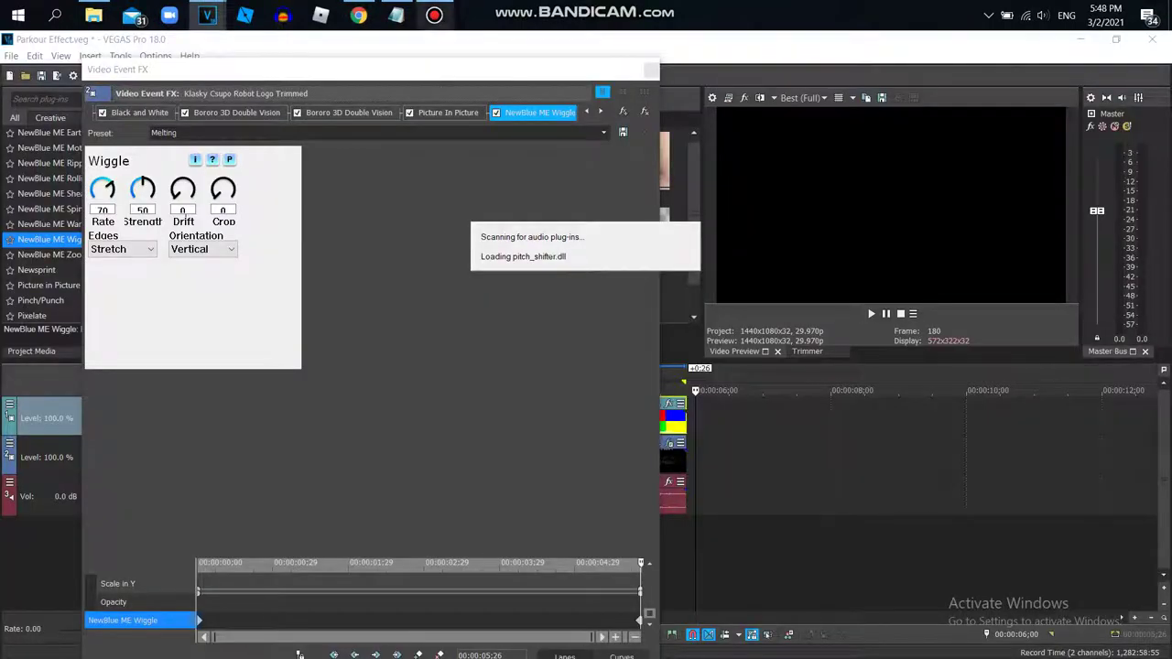
click(434, 15)
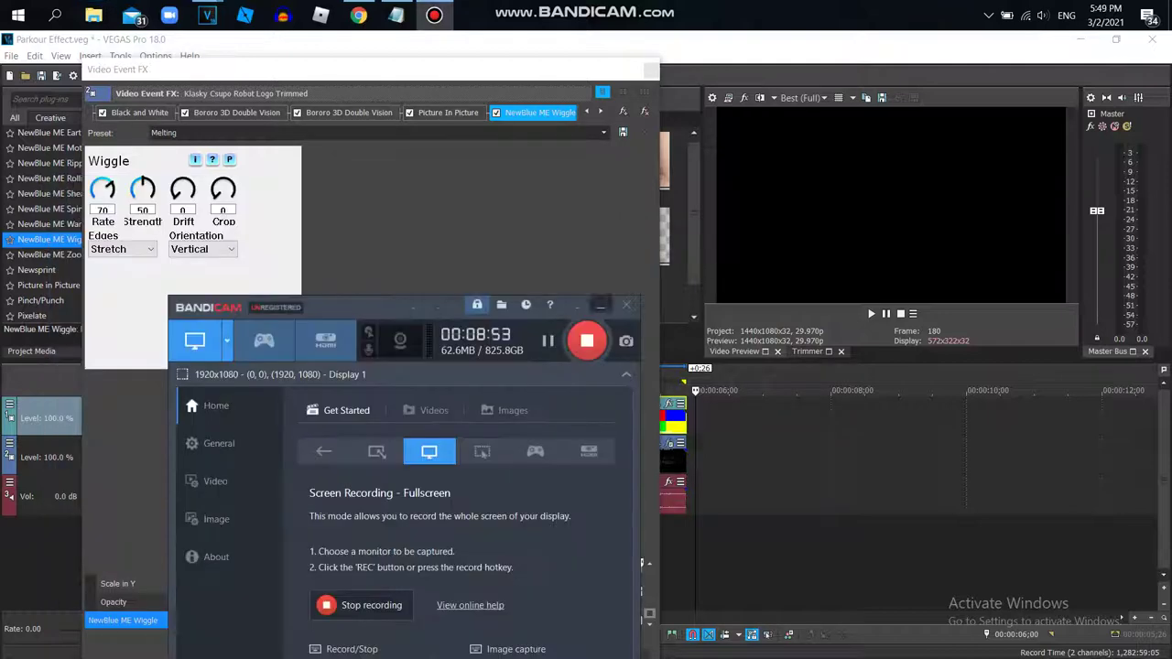
click(600, 306)
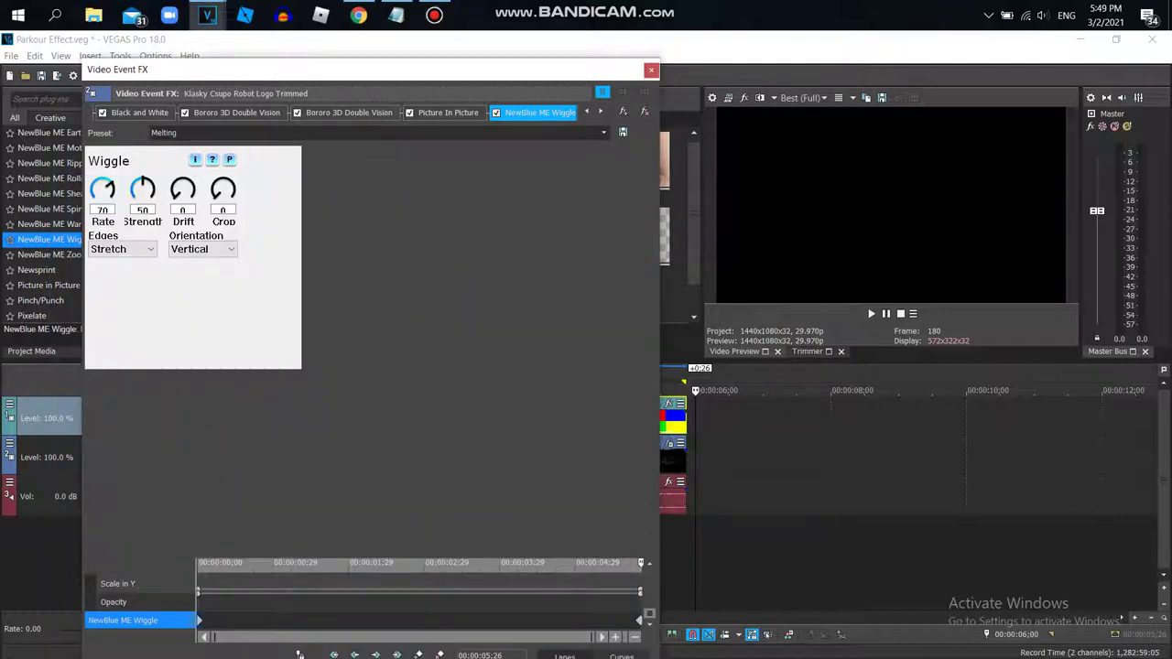
Step: Close the event effects and delete the logo clip's original audio track
click(651, 70)
right_click(702, 499)
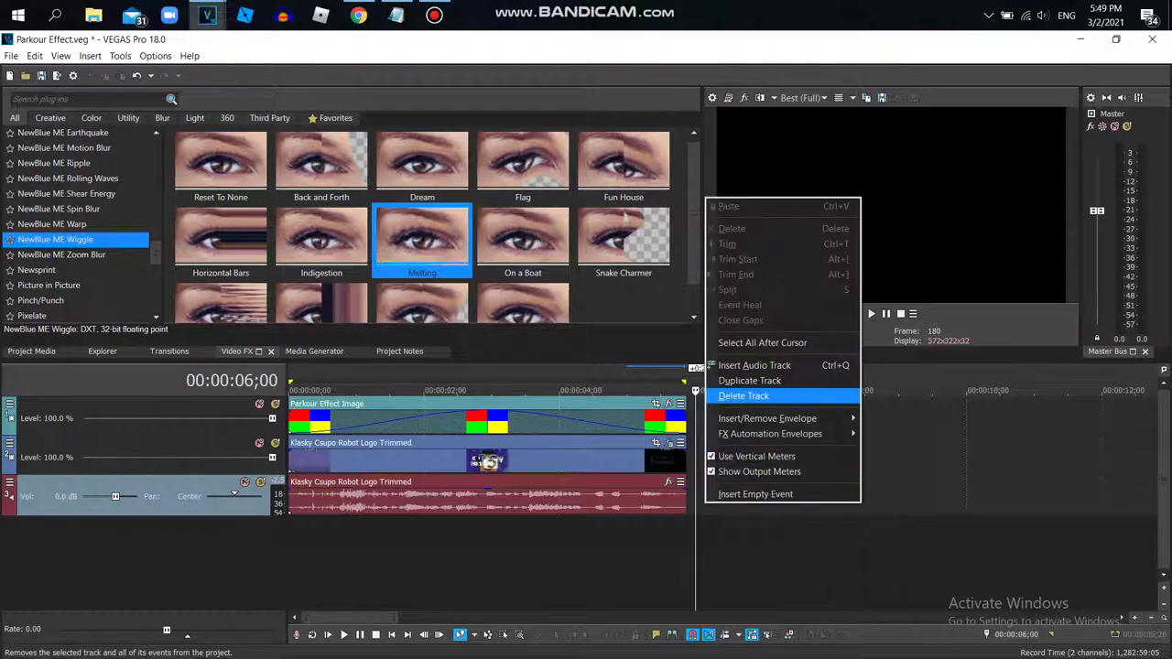
click(778, 396)
Step: Import Angerness Klasky Csupo effects in Parkour from Downloads and move it to the timeline start on new tracks below the others
key(ctrl+o)
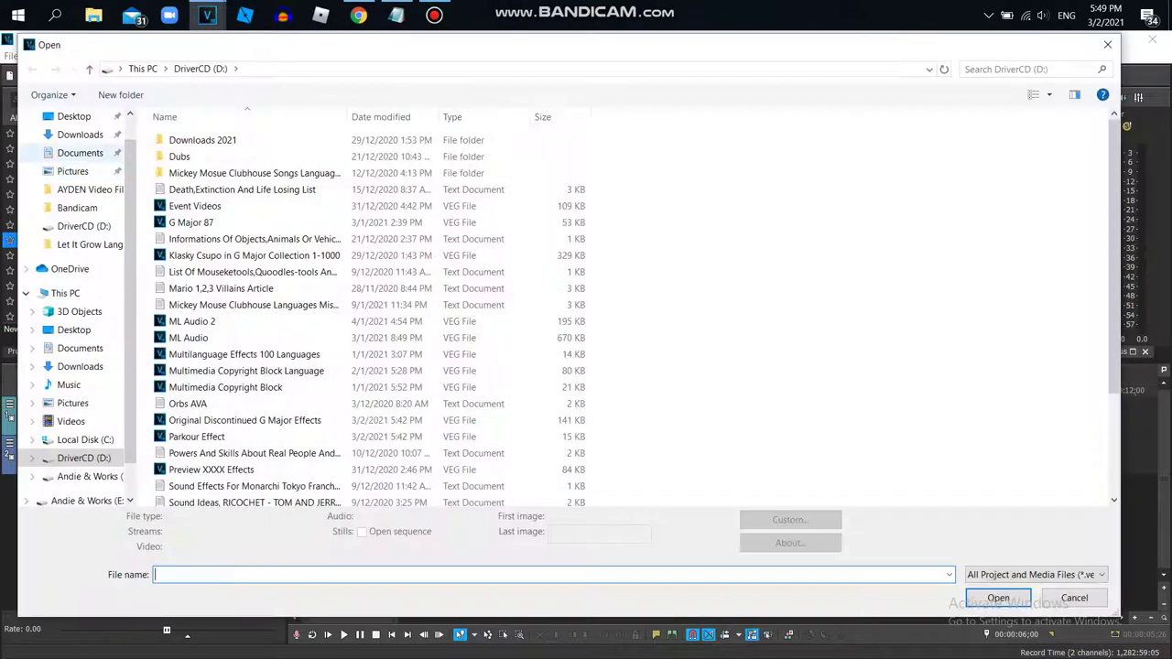
click(80, 135)
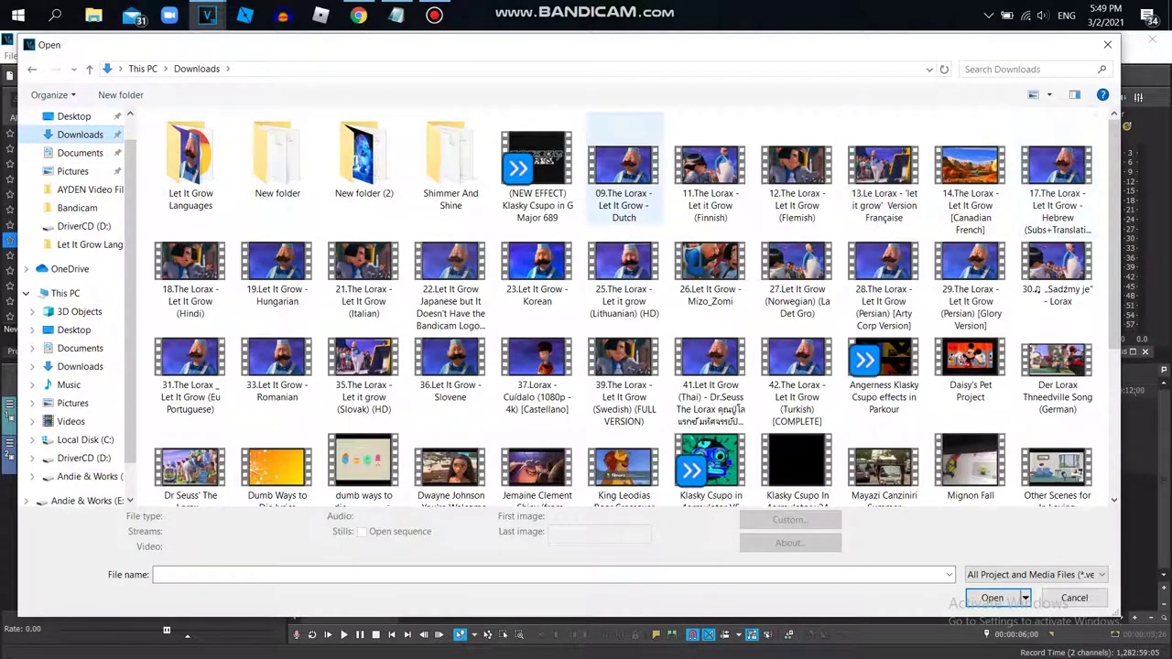
double_click(884, 366)
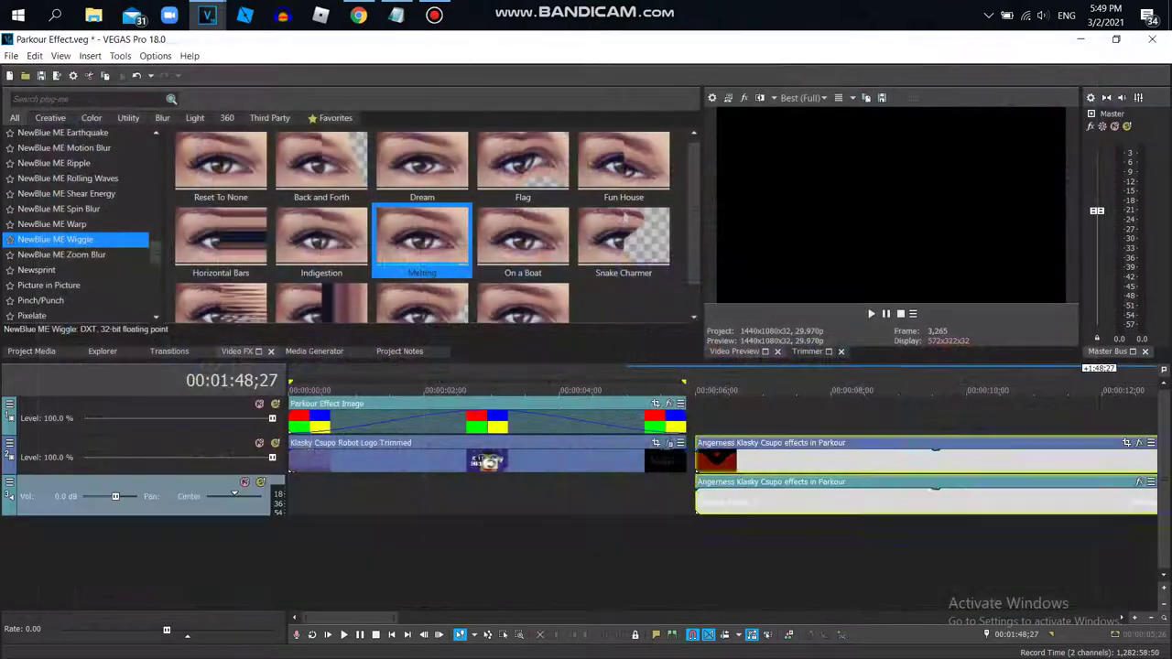
drag(883, 459, 475, 542)
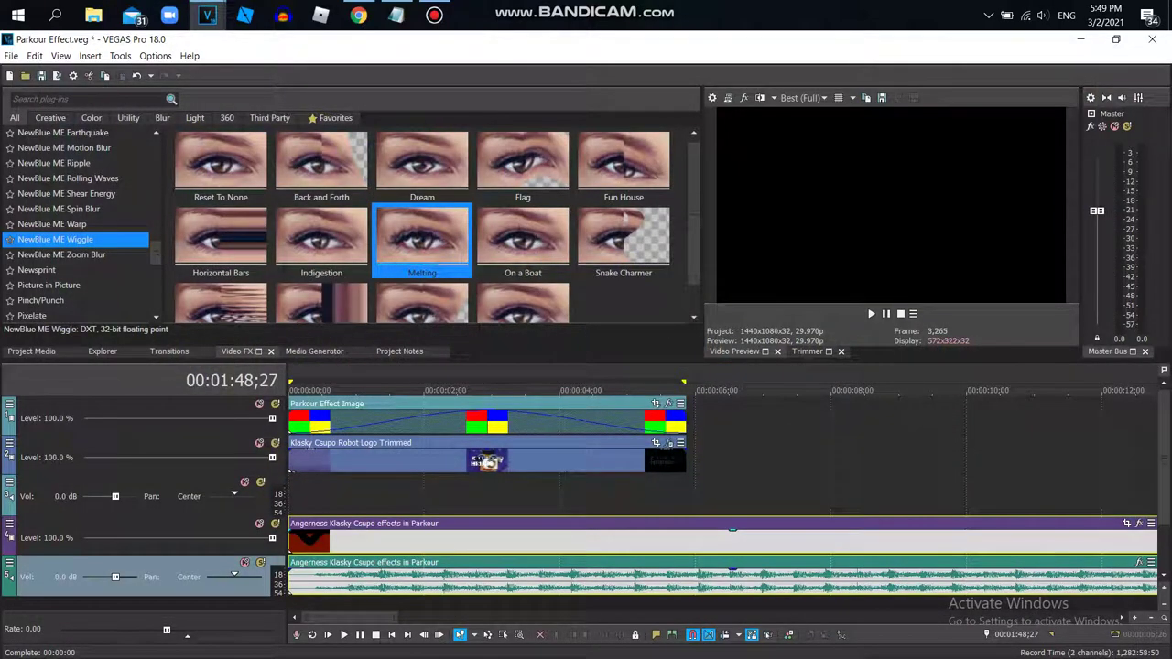
Step: Delete the imported Angerness clip's video track and trim its audio to the logo clip's end
click(1151, 618)
click(1151, 618)
click(1152, 618)
right_click(1081, 533)
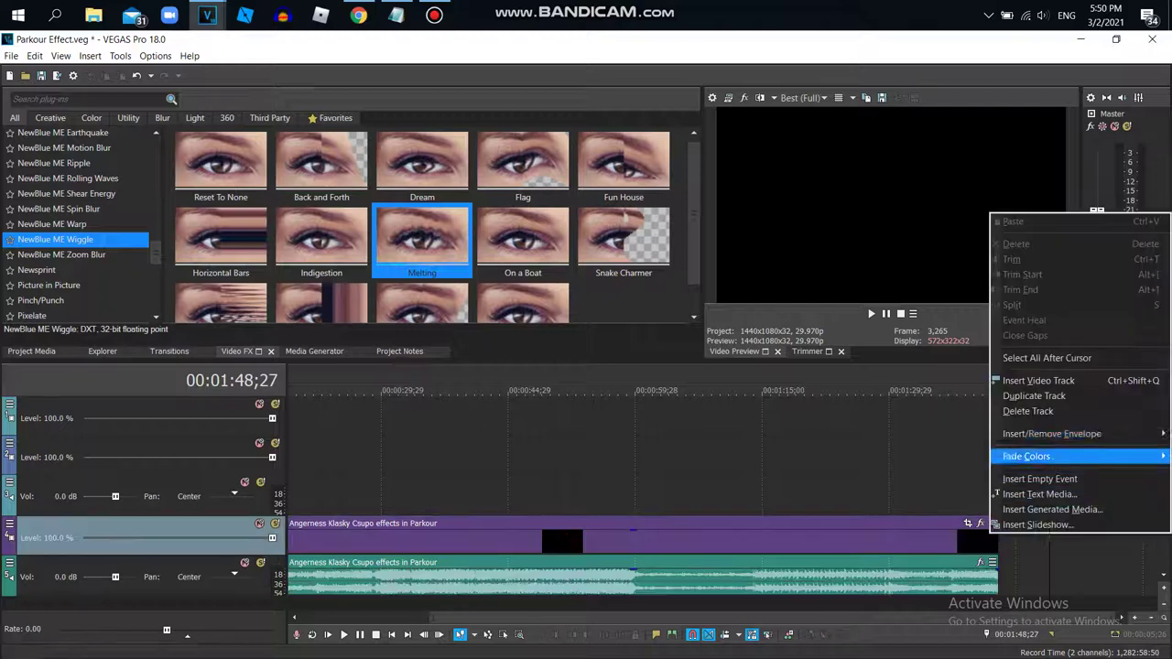
click(1028, 412)
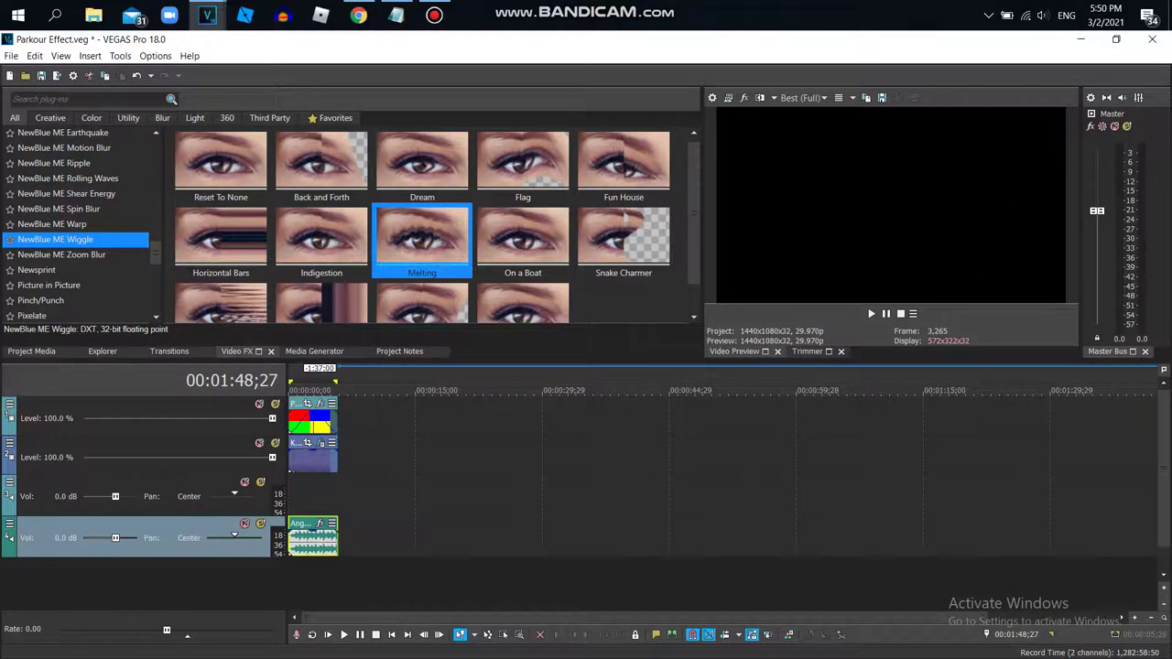
Step: Delete the empty audio track above the Angerness audio and play the project from the start
right_click(343, 501)
click(380, 393)
double_click(313, 382)
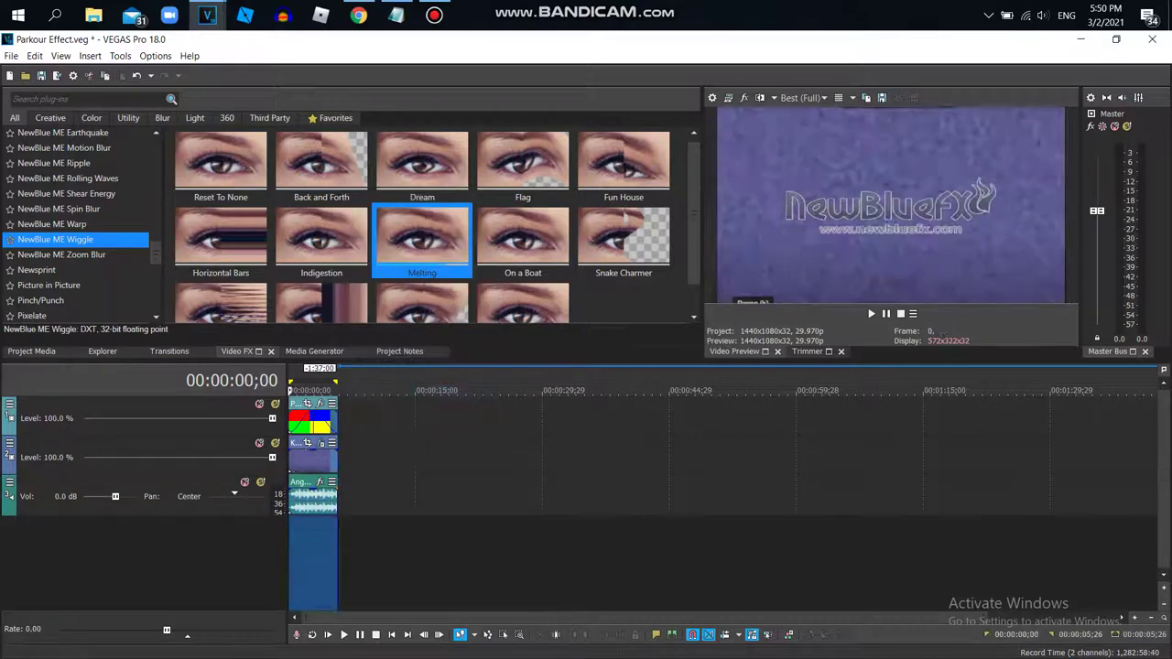
key(space)
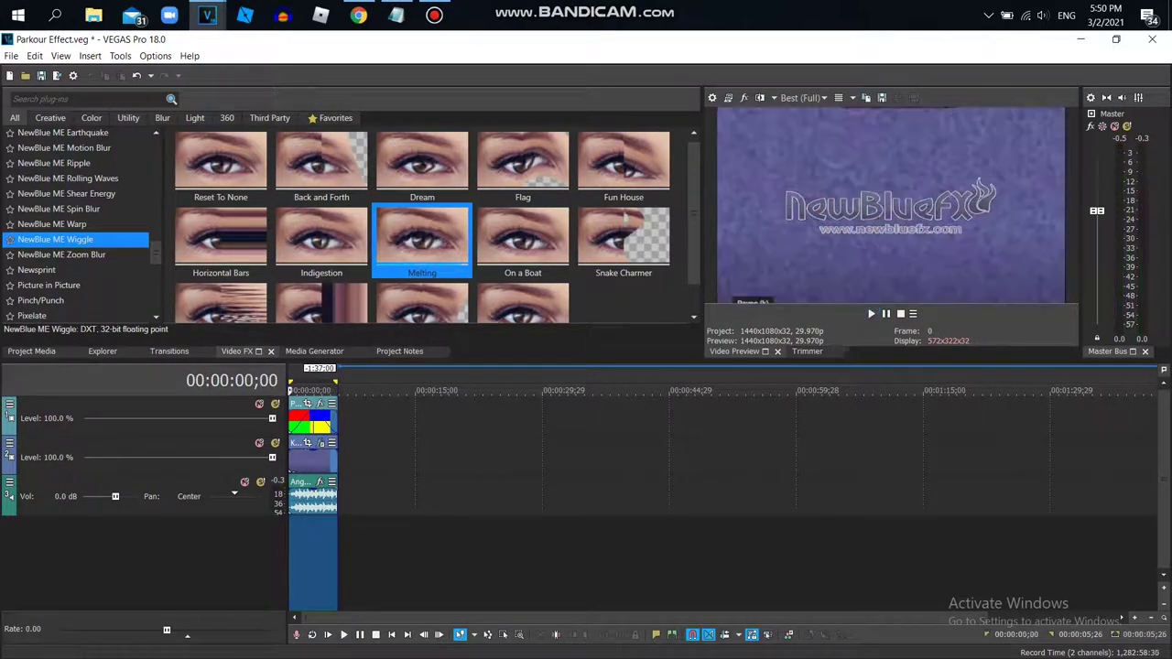
Step: At 00:00:05;26, set the logo clip's last Picture In Picture effect to Location 0.500, 0.500 and Scale in X and Y 1.000
click(322, 443)
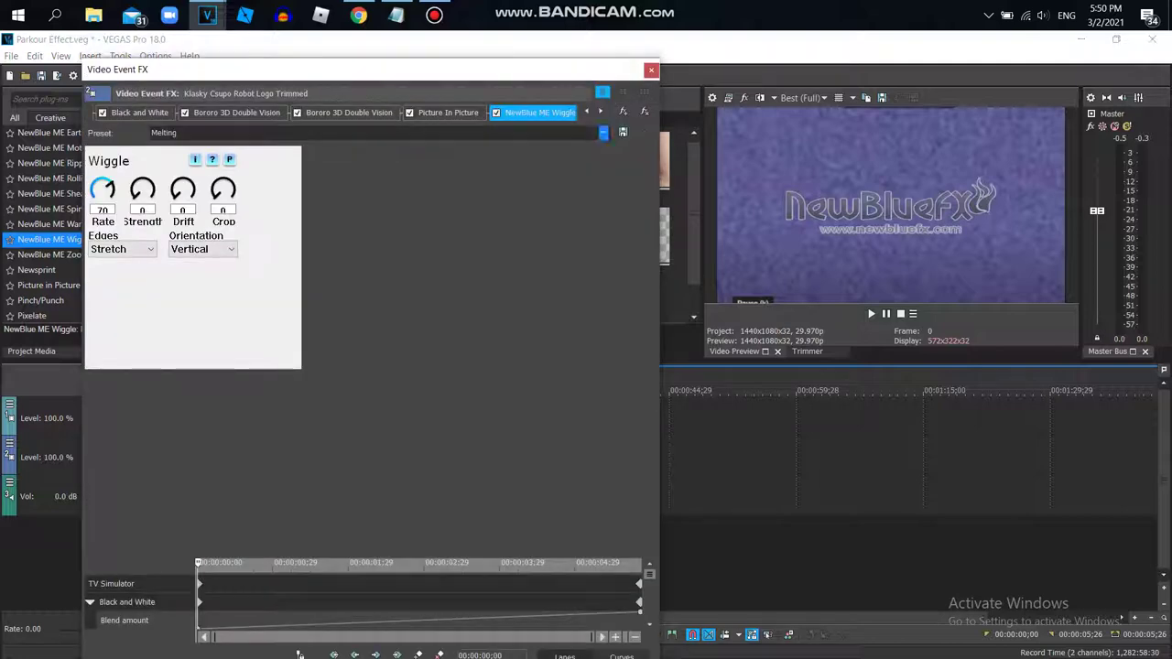
click(447, 113)
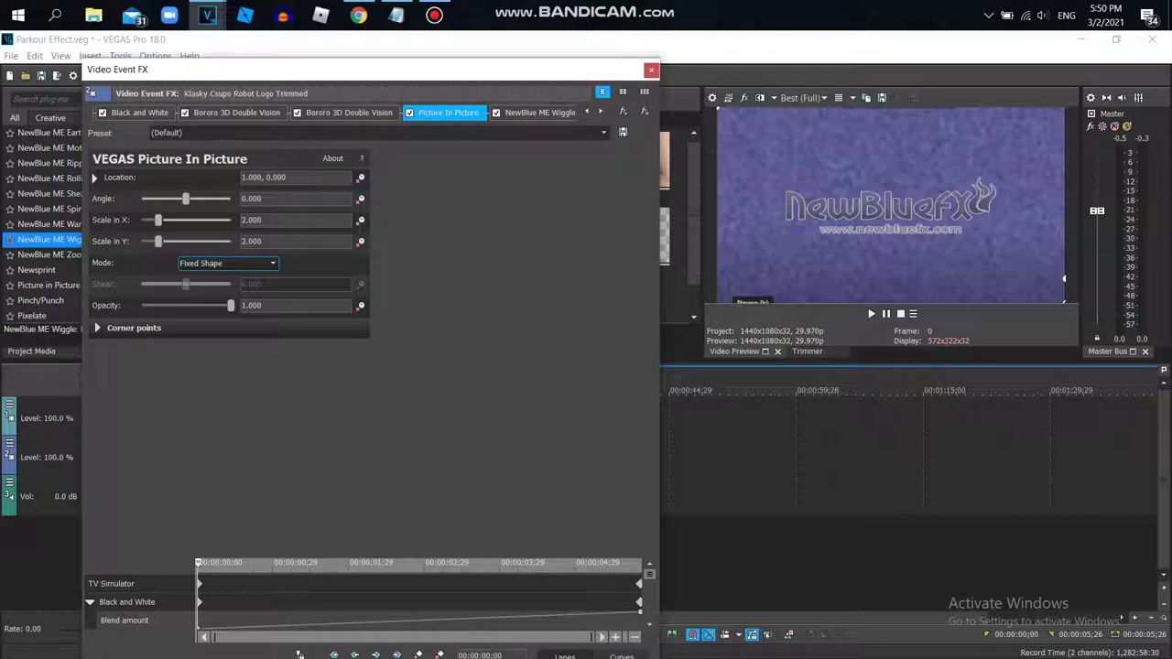
drag(199, 564, 389, 564)
drag(990, 261, 891, 205)
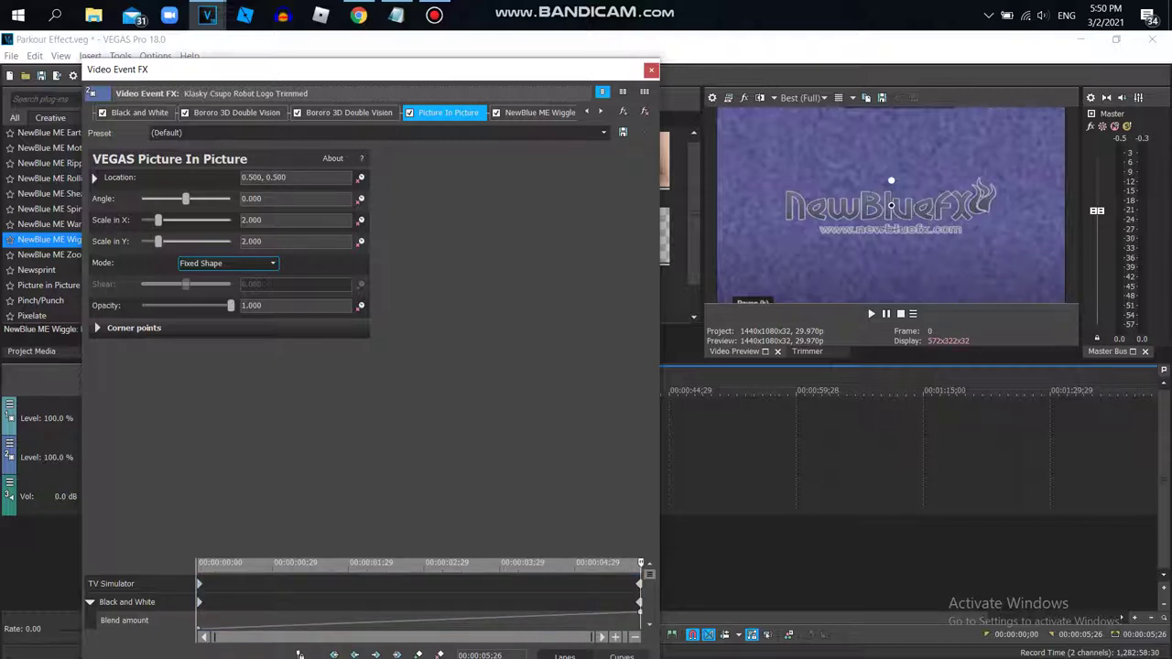
click(262, 198)
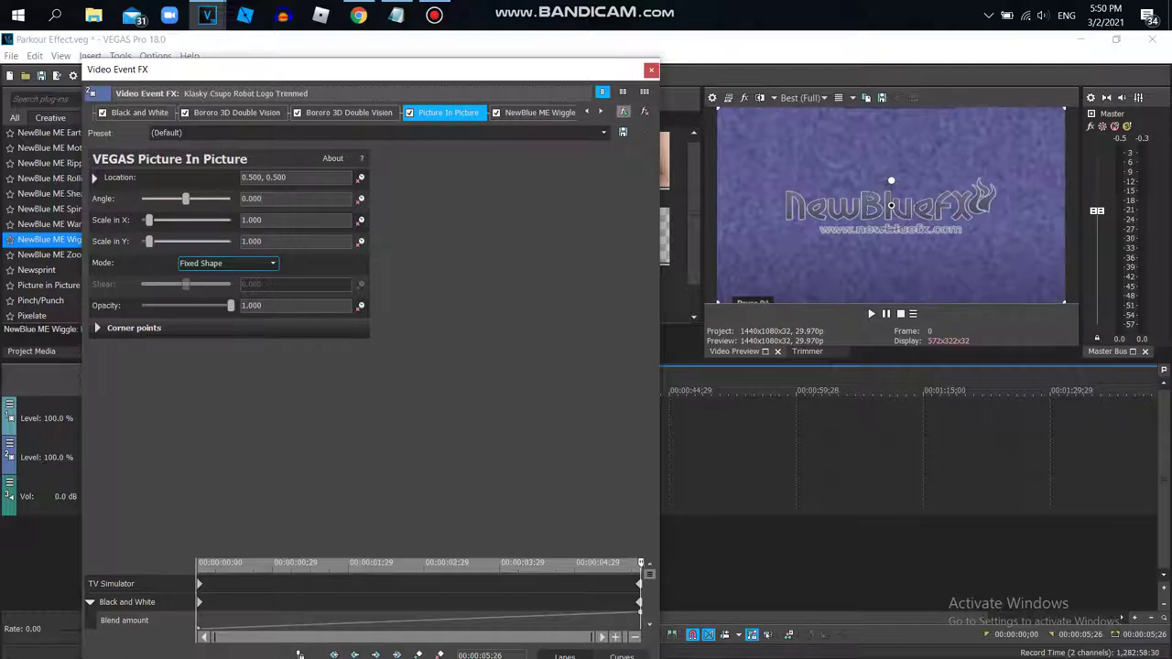
click(623, 112)
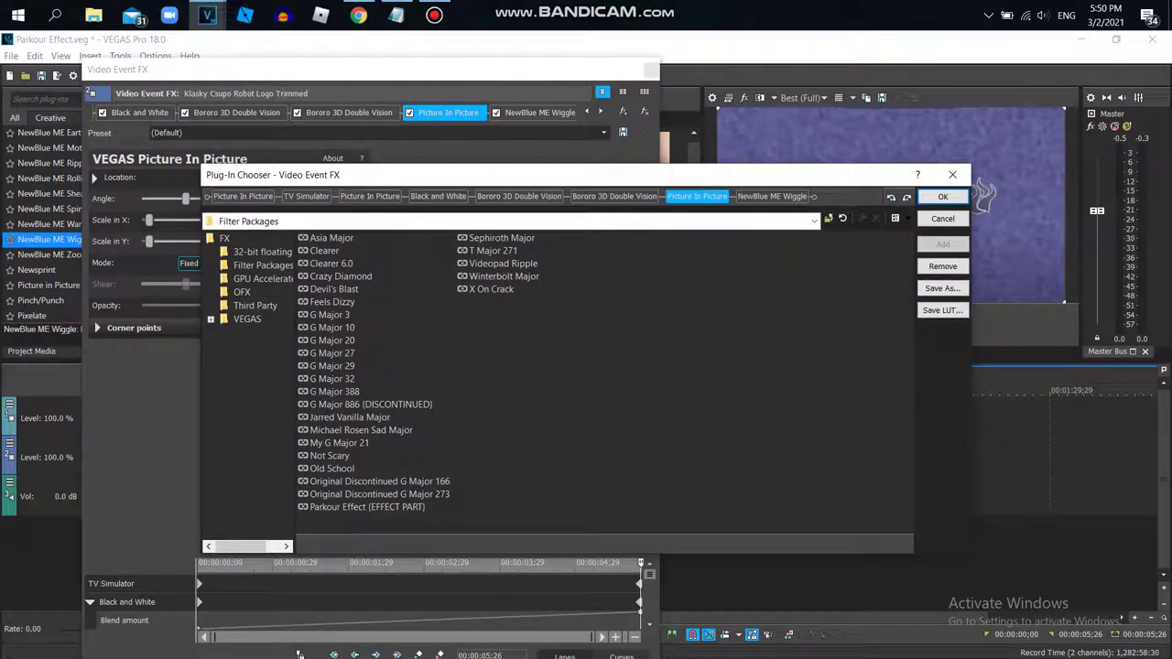
click(367, 508)
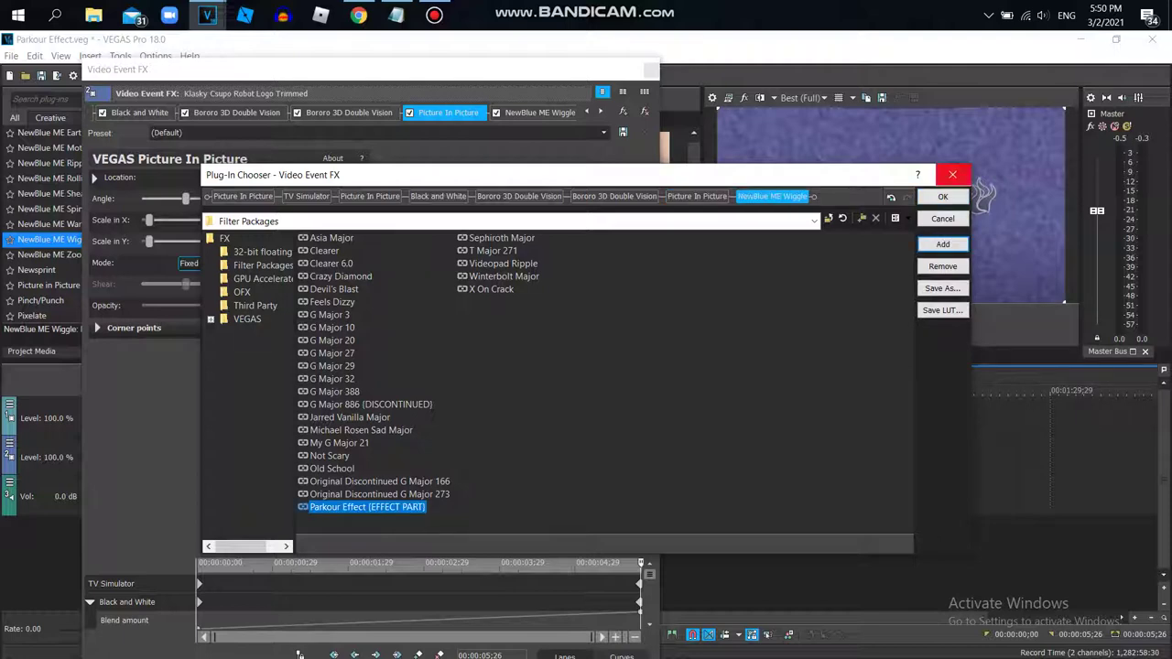
click(952, 174)
Step: Save the logo clip's effect chain as a plug-in package, overwriting the existing Parkour Effect (EFFECT PART) package
click(623, 110)
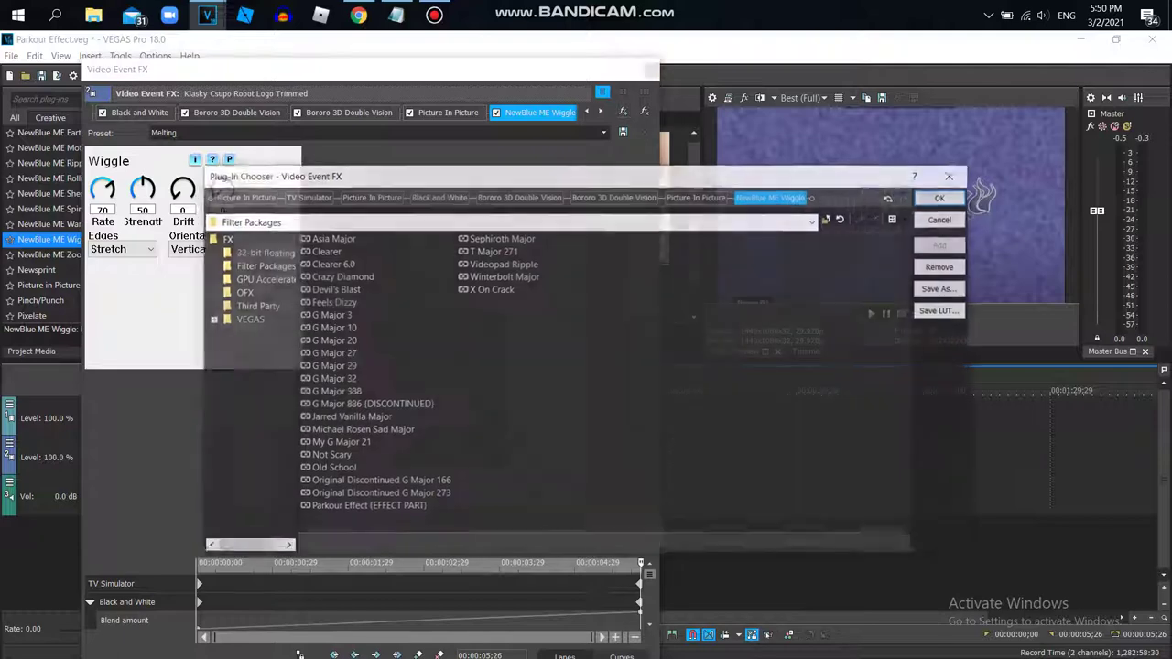
click(942, 287)
click(692, 304)
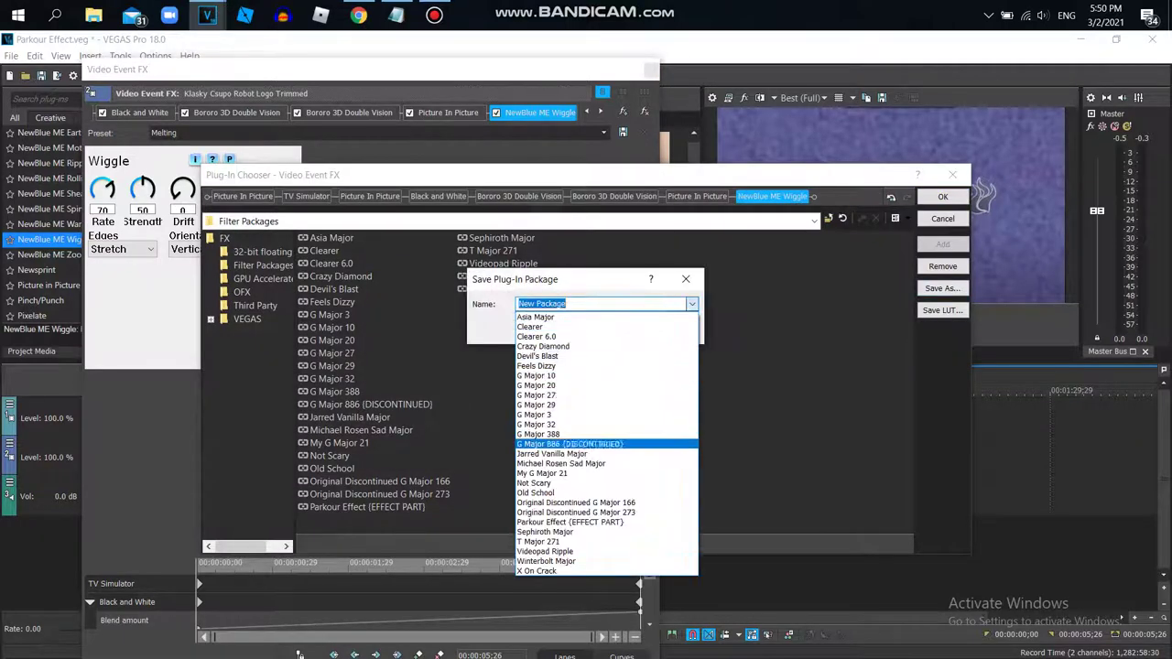
click(570, 522)
click(614, 330)
click(628, 358)
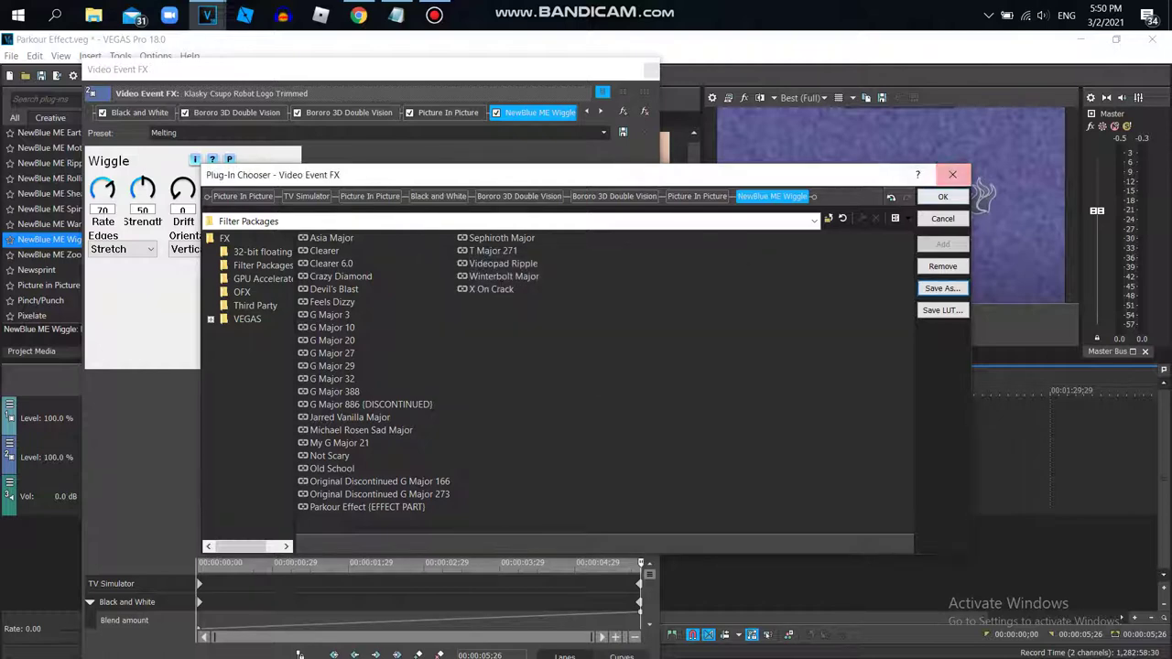
click(953, 174)
click(434, 15)
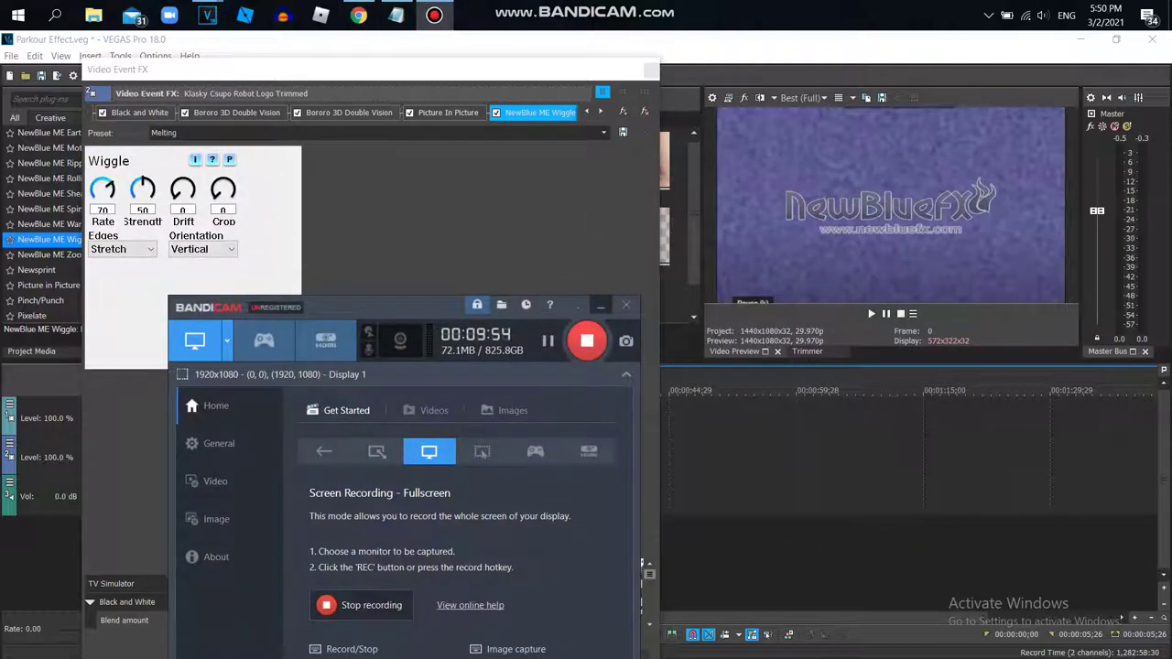